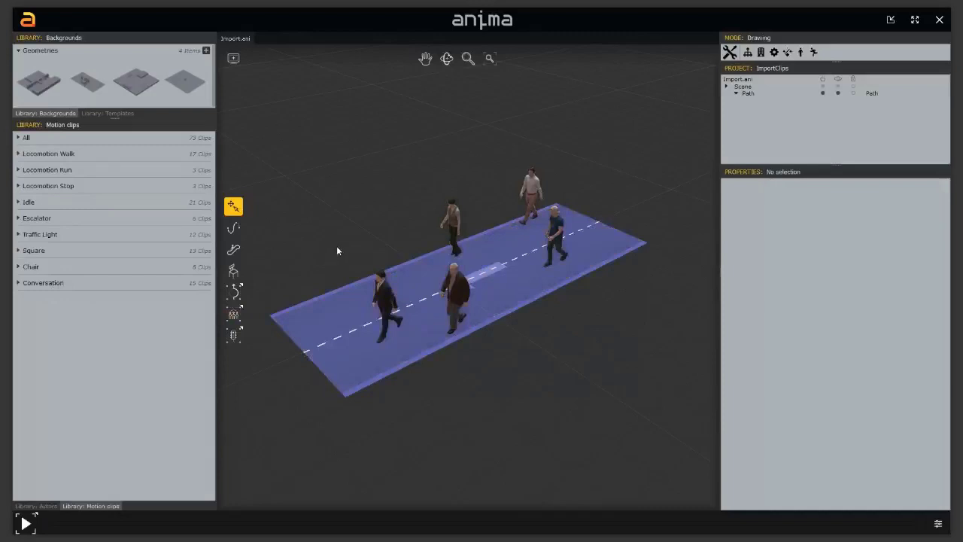
Step: Switch the project from Drawing mode to Editing mode
left_click(730, 52)
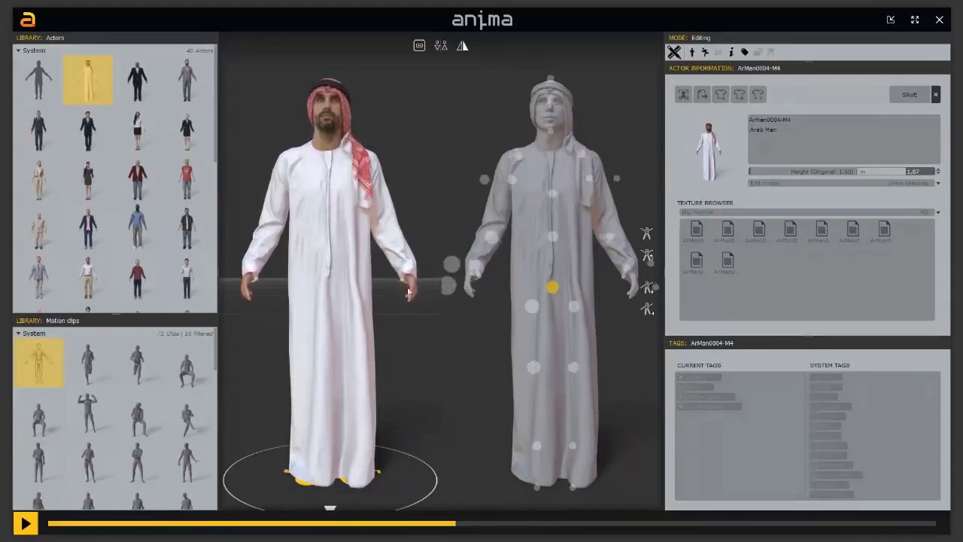
left_click_drag(391, 278, 412, 322)
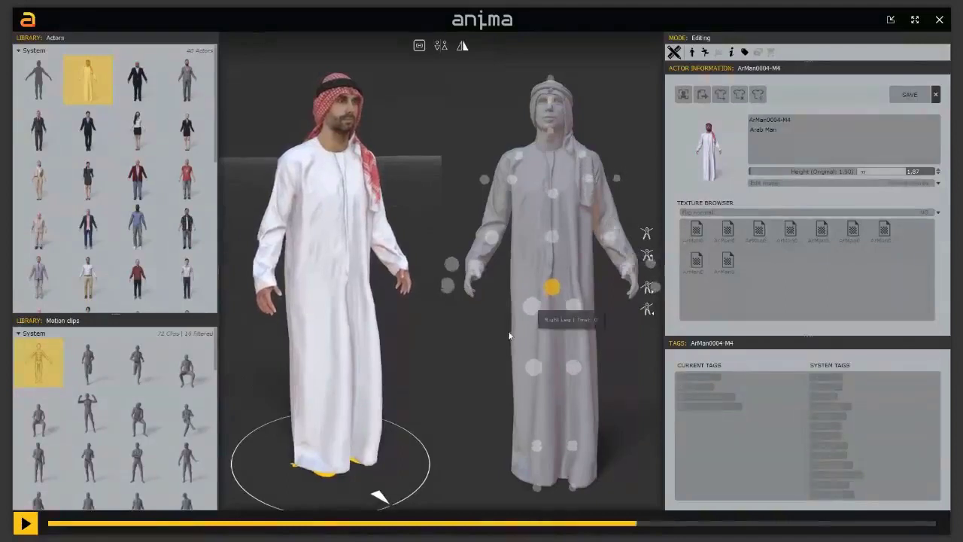
left_click_drag(564, 320, 506, 306)
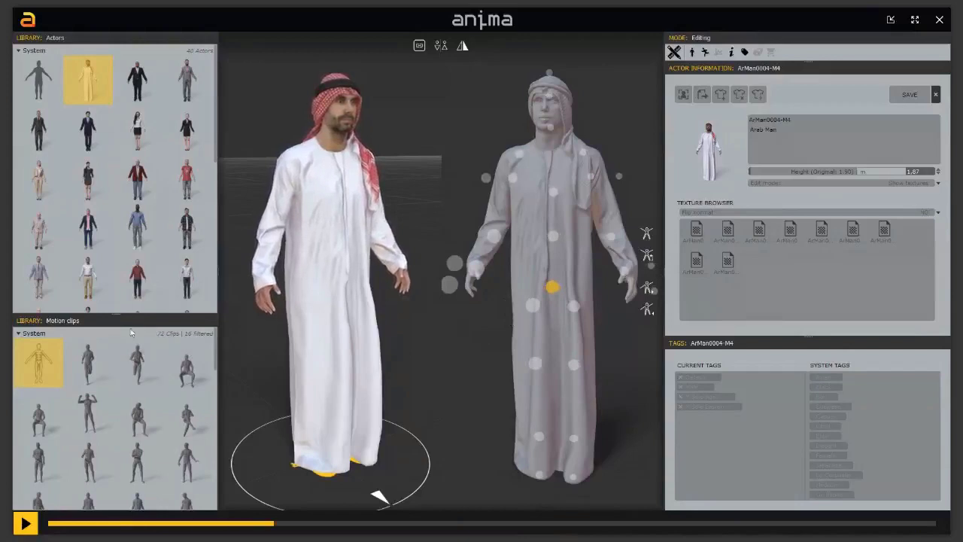
Step: Stack the Motion clips library with the Actors library as tabs, and dock it back underneath at a similar height
mouse_move(130, 320)
left_mouse_down()
mouse_move(129, 303)
mouse_move(125, 339)
left_mouse_up()
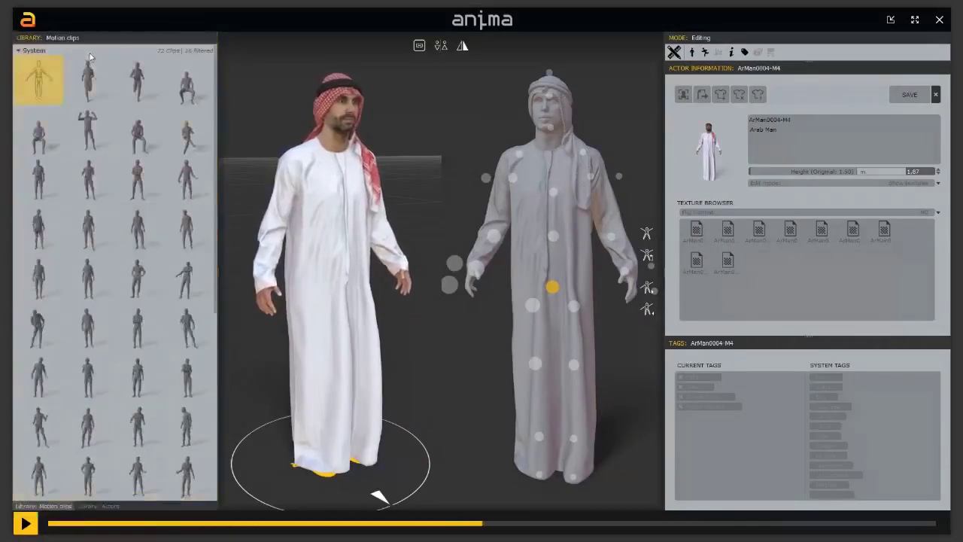
left_click_drag(96, 37, 105, 493)
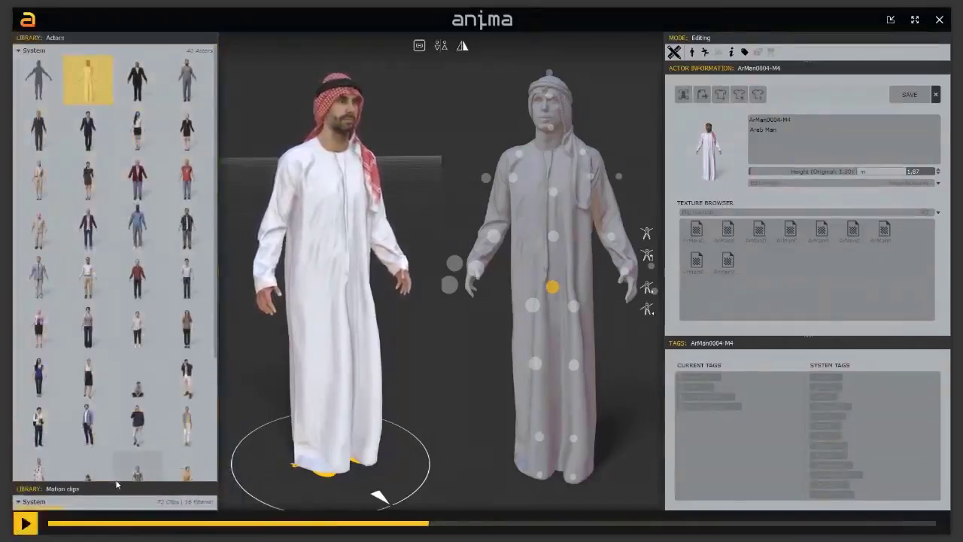
mouse_move(115, 488)
left_click_drag(113, 488, 105, 300)
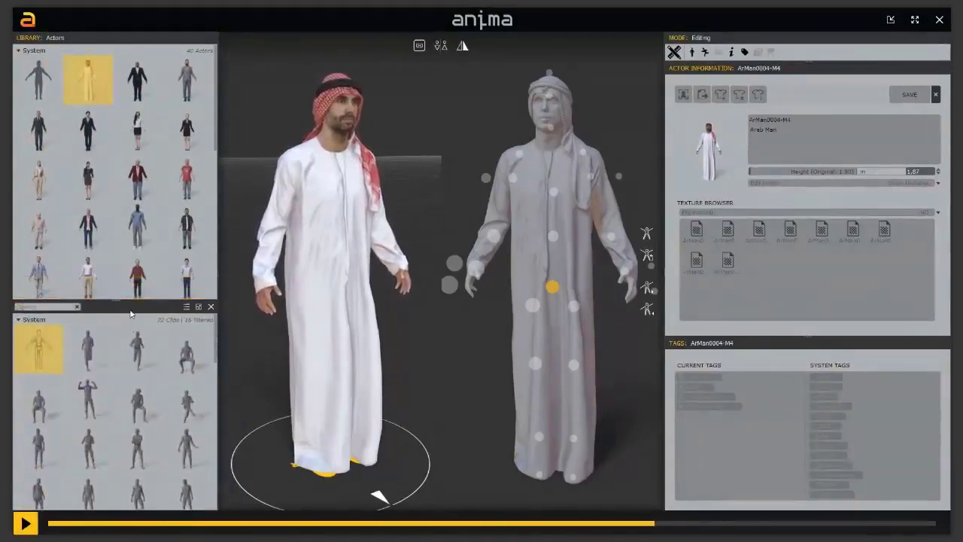
Step: Collapse the System motion clips, choose MyWalkNamed.FBX as the input file for a Project clip import, and cancel the import
left_click(19, 319)
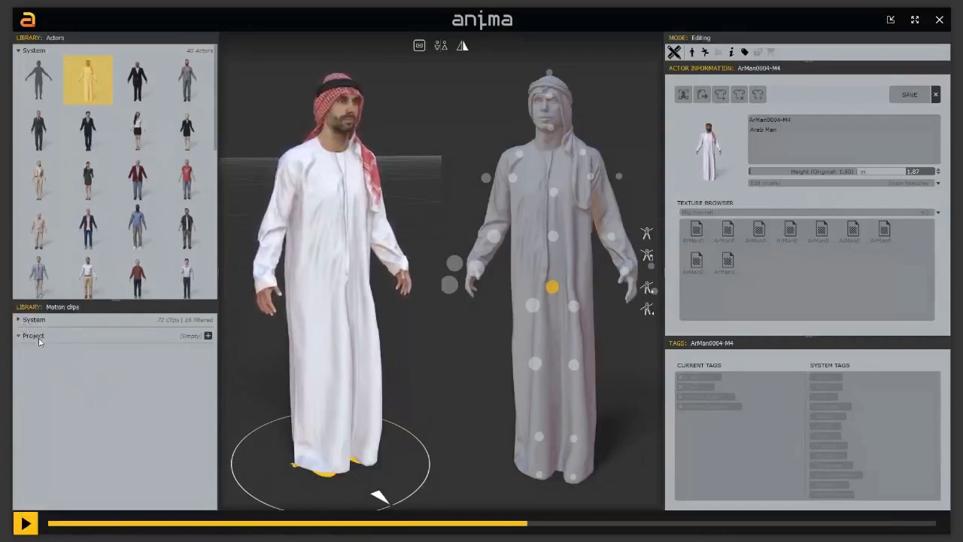
left_click(209, 337)
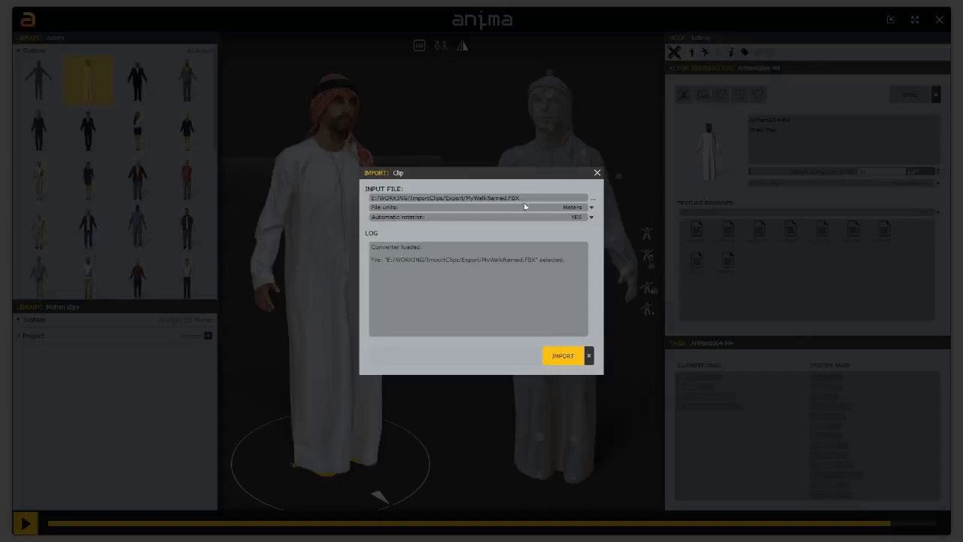
left_click(593, 201)
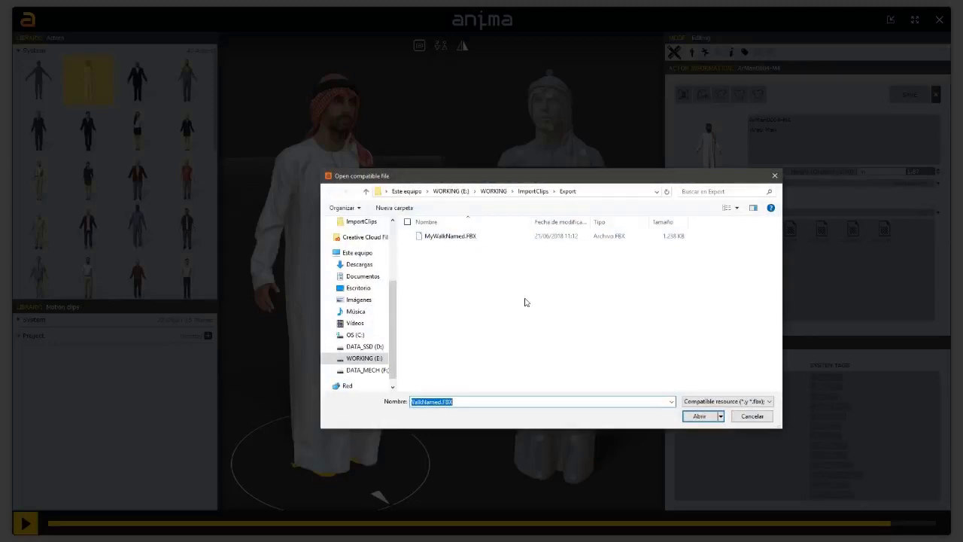
left_click(471, 239)
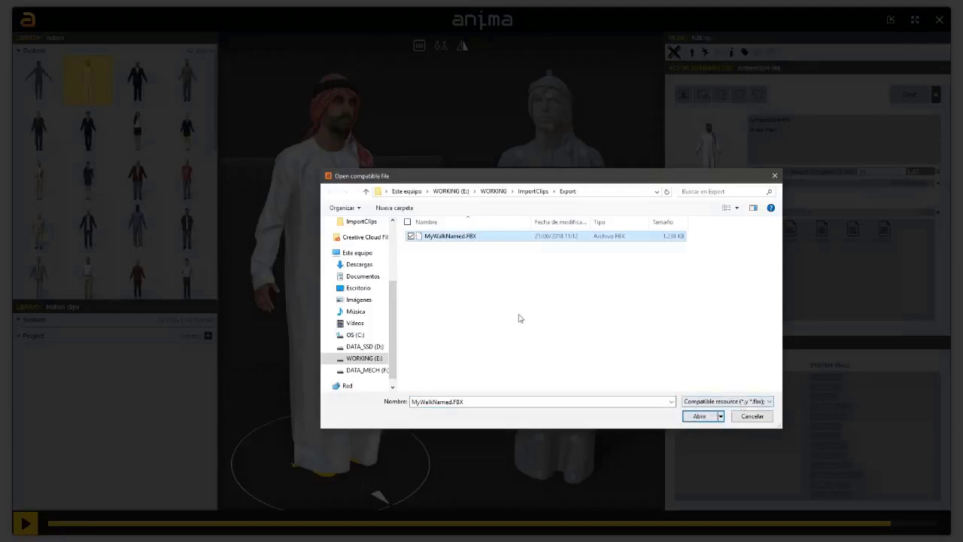
left_click(720, 403)
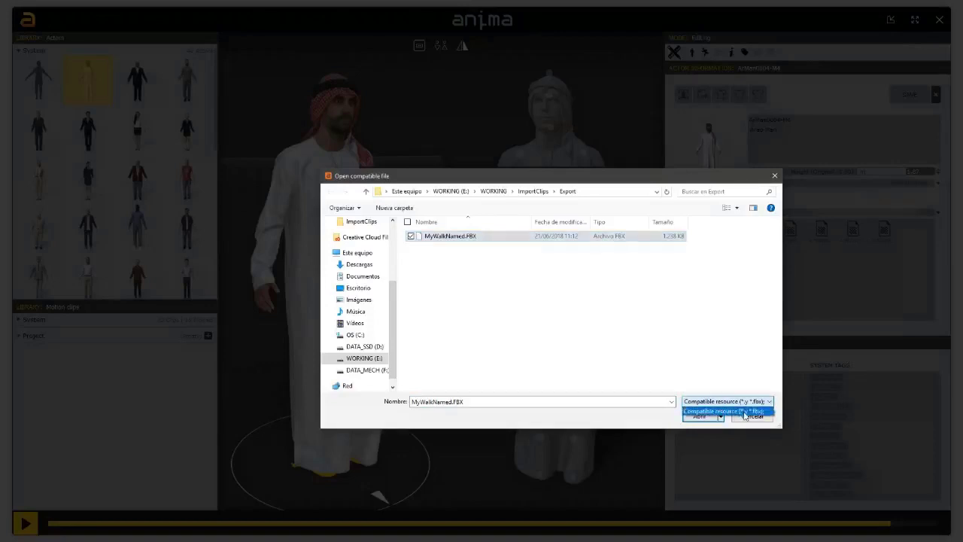
left_click(620, 423)
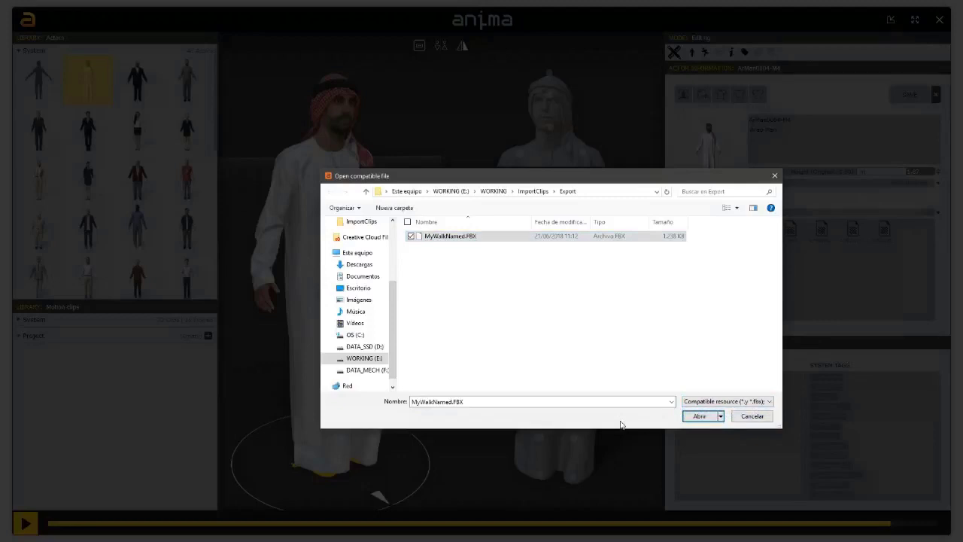
left_click(701, 417)
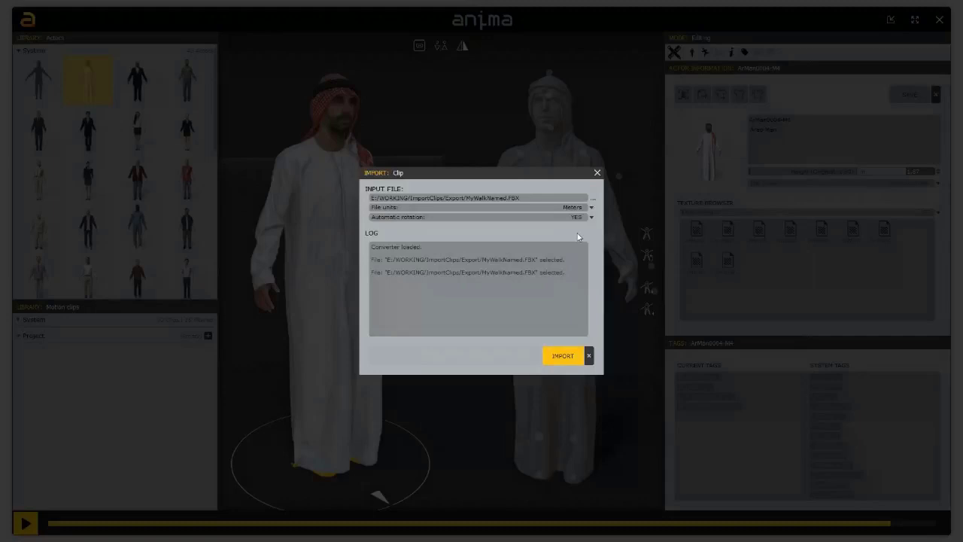
left_click(590, 355)
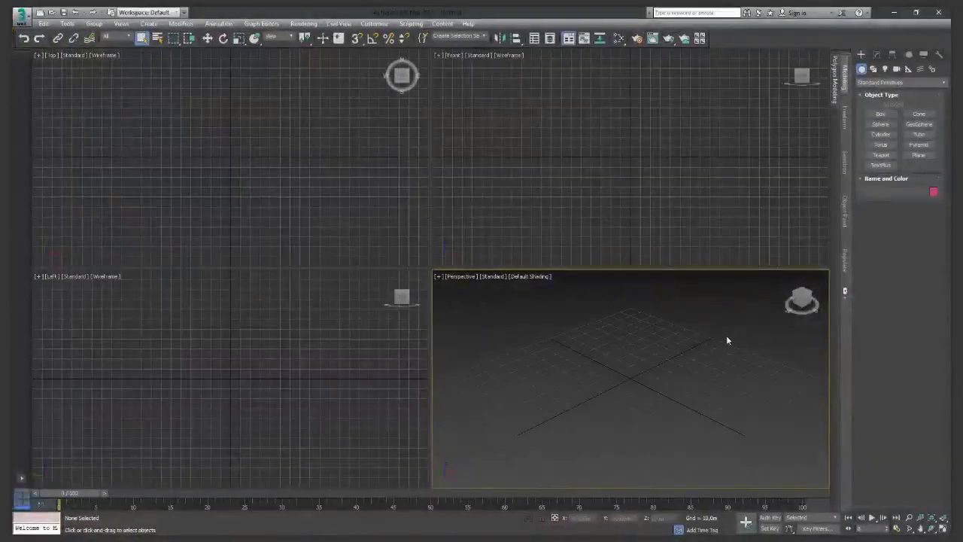
Step: Switch to 3ds Max, maximize the Perspective viewport and open the Male_TPOSE.max scene
key("alt+w")
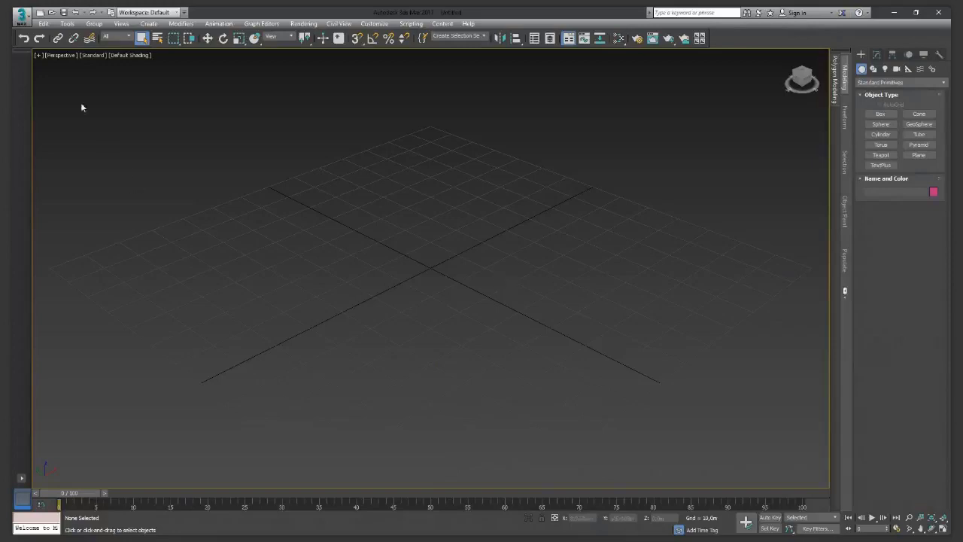
left_click(22, 14)
left_click(327, 252)
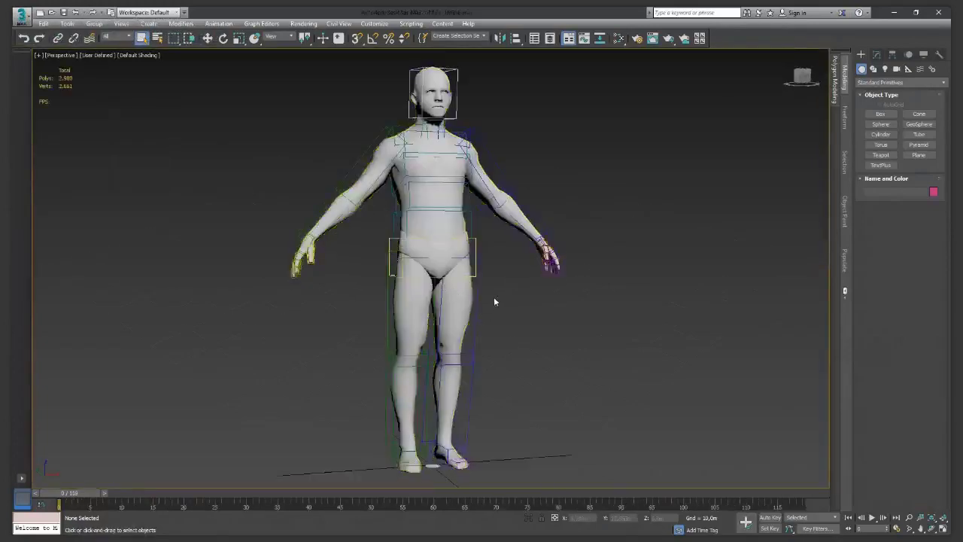
Step: Select the biped's CS_Spine pelvis bone and bring up its Motion Capture tools
middle_click_drag(494, 302, 454, 243, "alt")
left_click(454, 244)
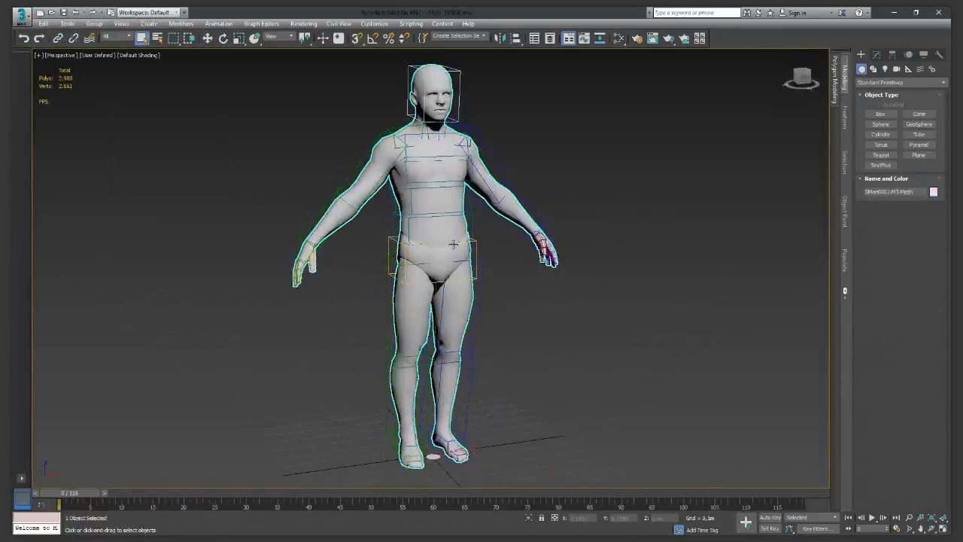
left_click(477, 252)
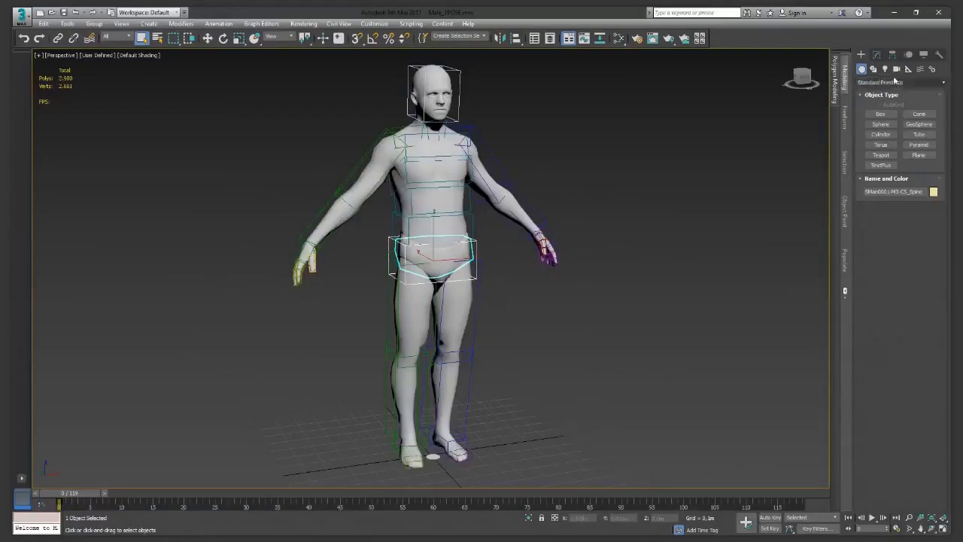
left_click(909, 55)
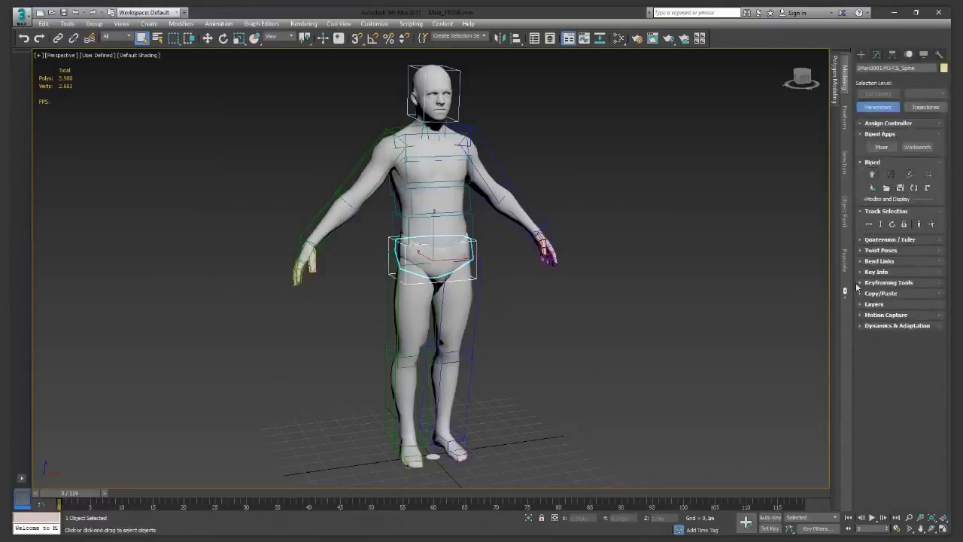
left_click(860, 315)
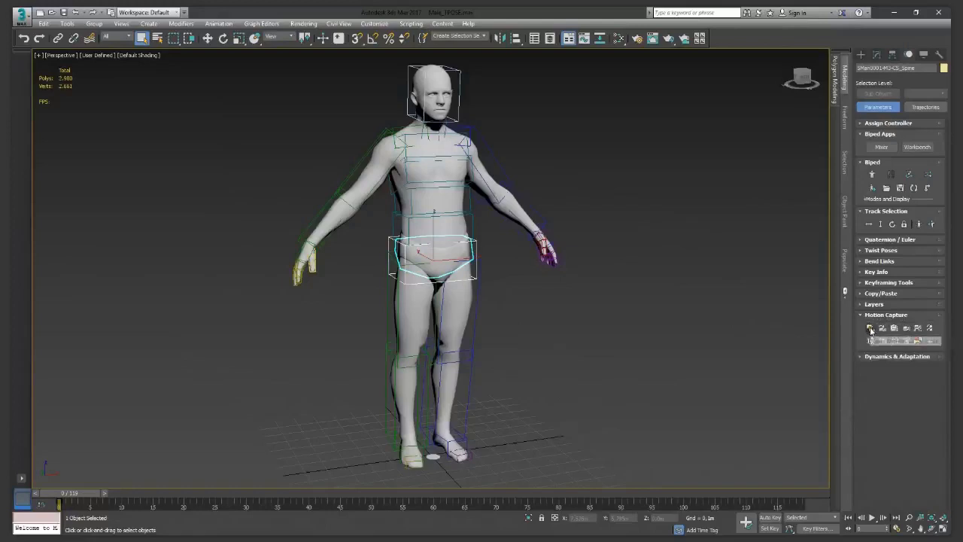
Step: Load emo0003-Straight walking_Loop_Male.bip onto the biped, accepting the None: Freeform and No Key Reduction conversion settings
left_click(870, 328)
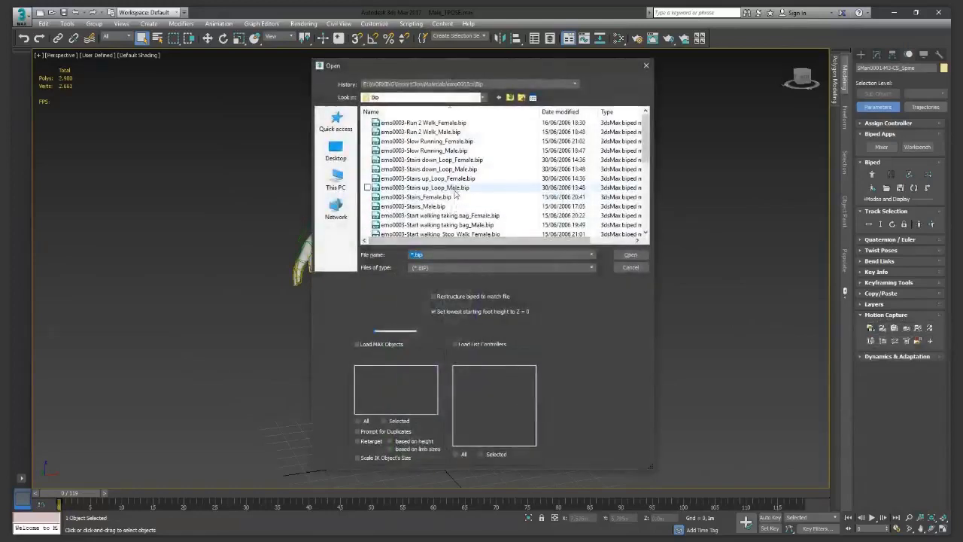
left_click(454, 187)
scroll(454, 192, "down", 2)
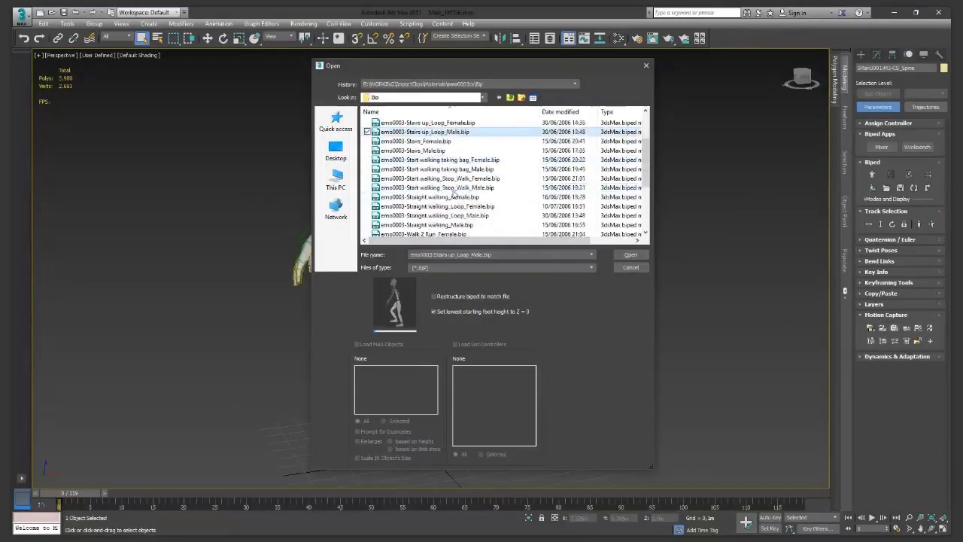
left_click(449, 216)
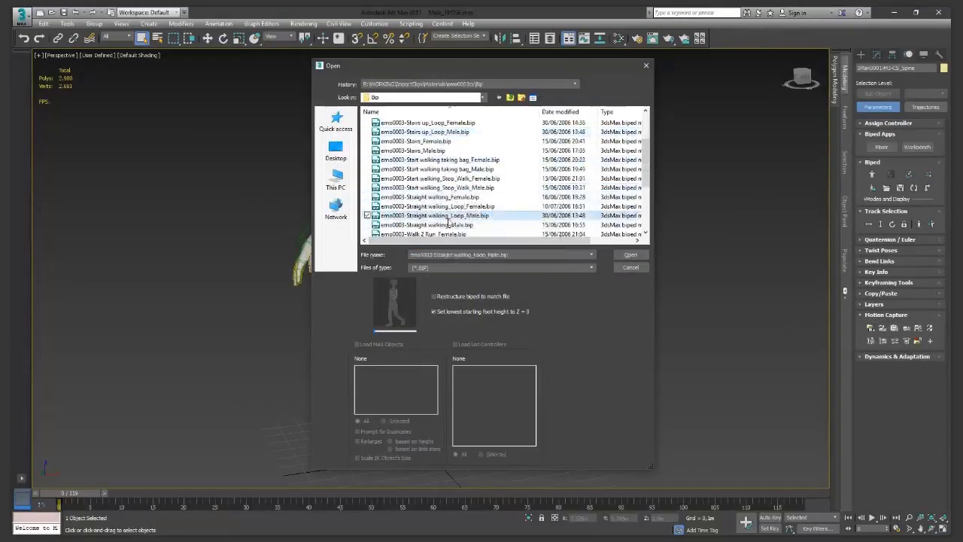
left_click(626, 258)
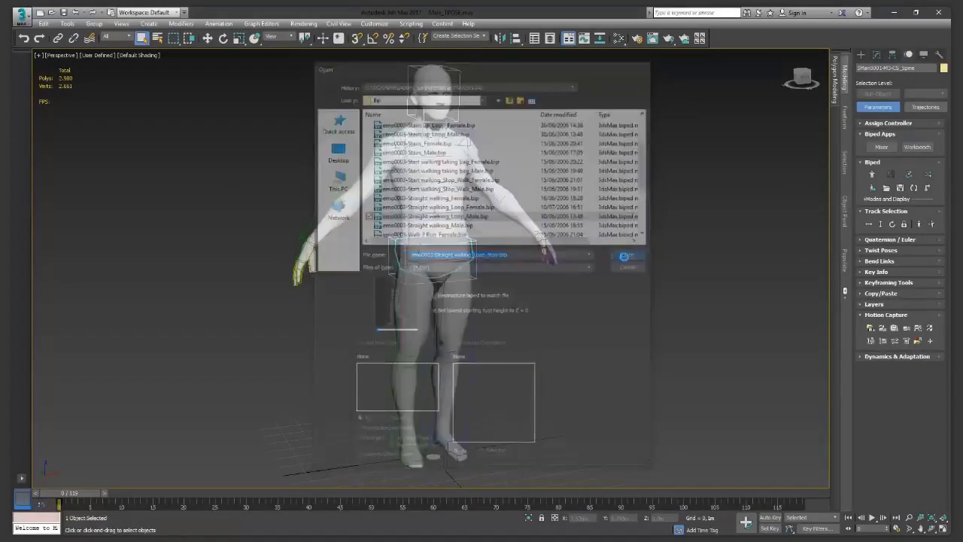
left_click_drag(340, 60, 442, 114)
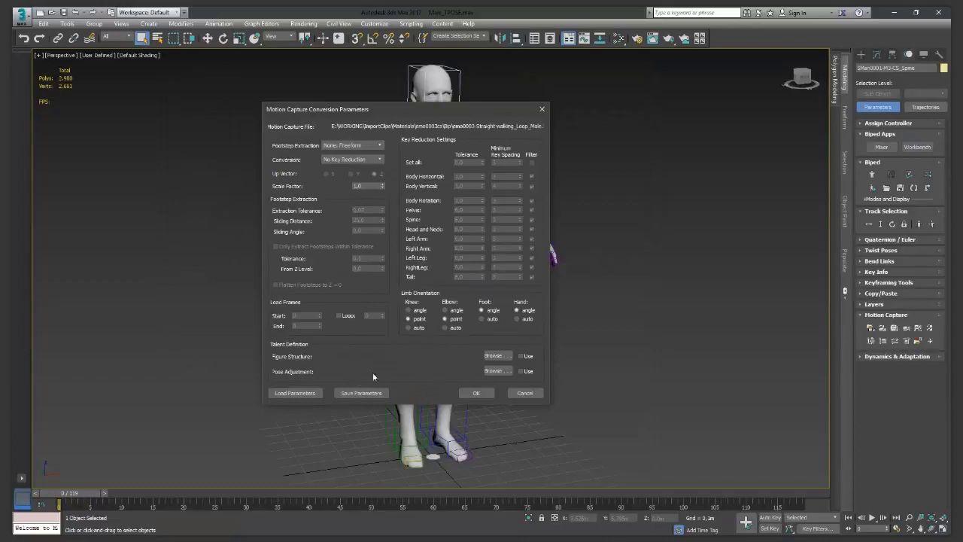
left_click(476, 393)
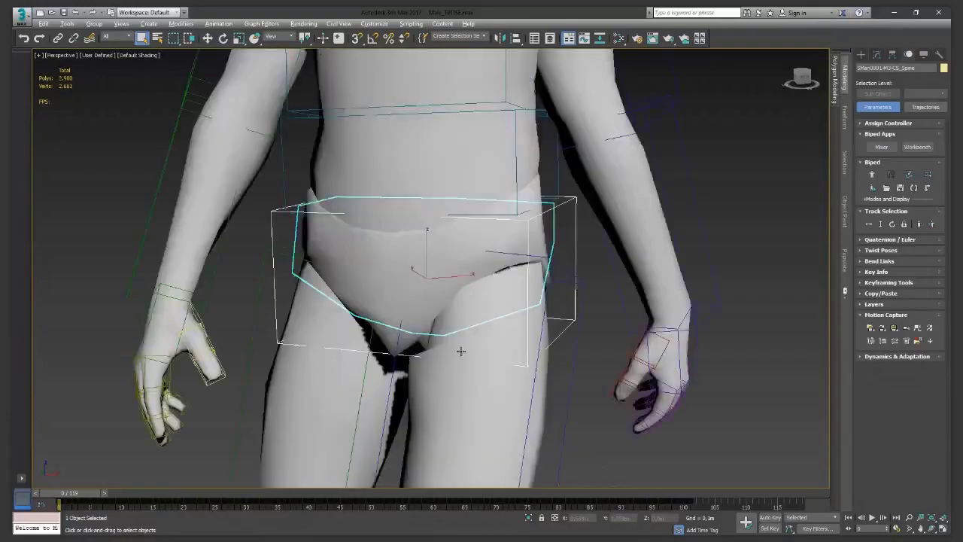
Step: Shorten the active time range to end at frame 101 and return the time slider to frame 0
middle_click_drag(459, 348, 512, 387, "alt")
scroll(519, 358, "down", 10)
scroll(478, 370, "up", 3)
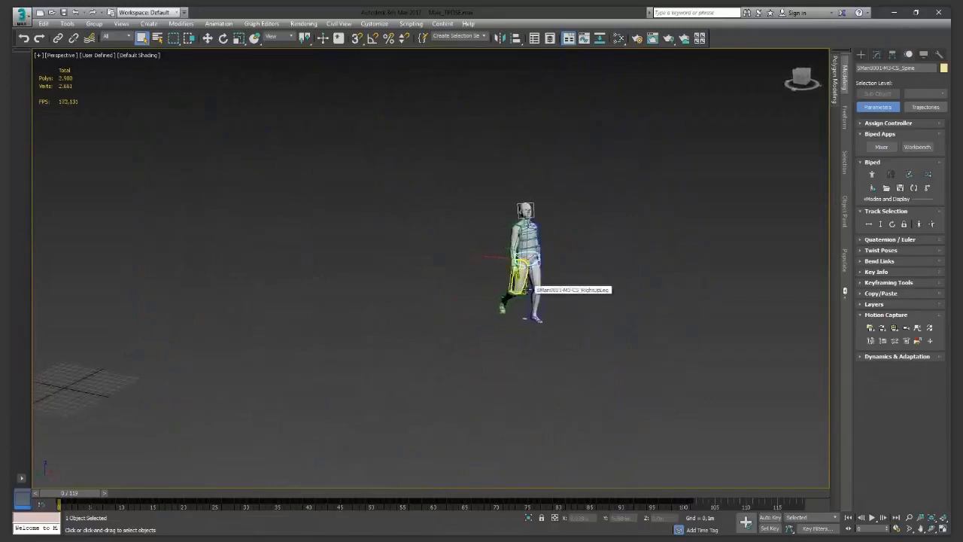
left_click_drag(83, 497, 241, 489)
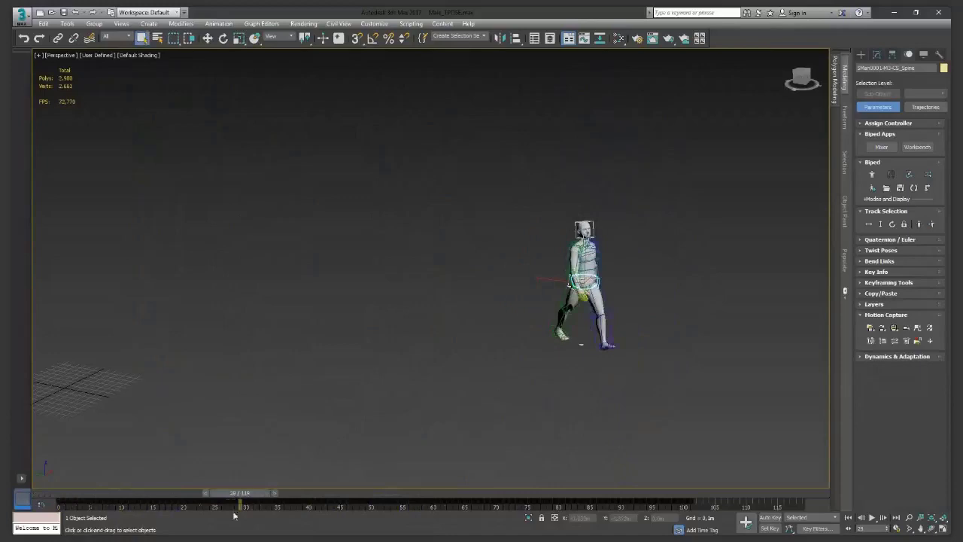
right_click_drag(234, 515, 485, 505, "ctrl+alt")
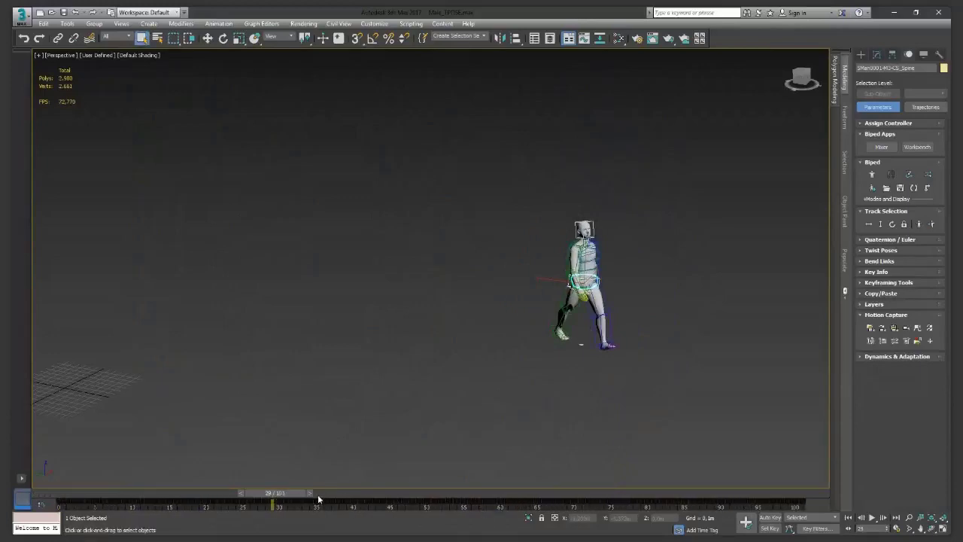
left_click_drag(277, 493, 66, 480)
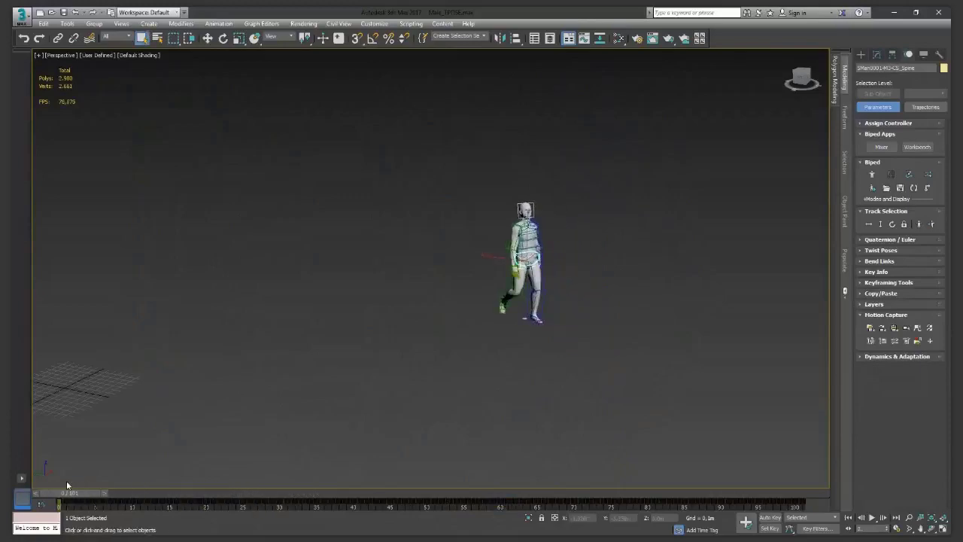
mouse_move(68, 493)
left_mouse_down()
mouse_move(609, 500)
mouse_move(236, 495)
mouse_move(68, 480)
left_mouse_up()
left_click_drag(97, 490, 60, 477)
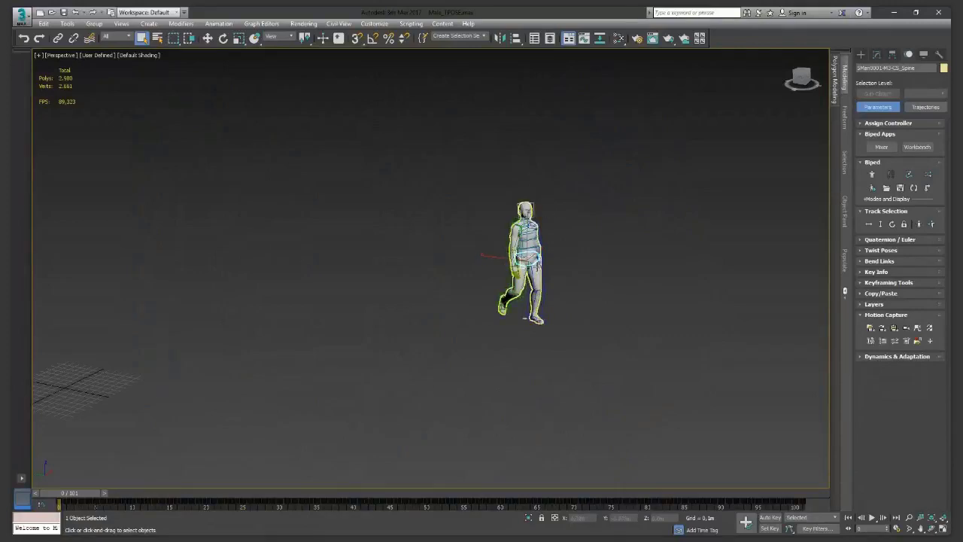
scroll(524, 260, "up", 10)
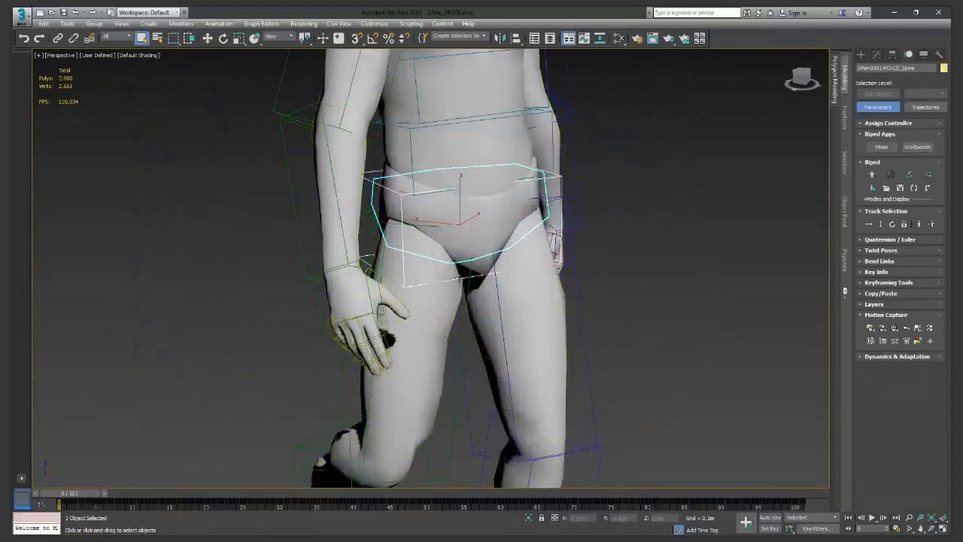
scroll(461, 280, "down", 8)
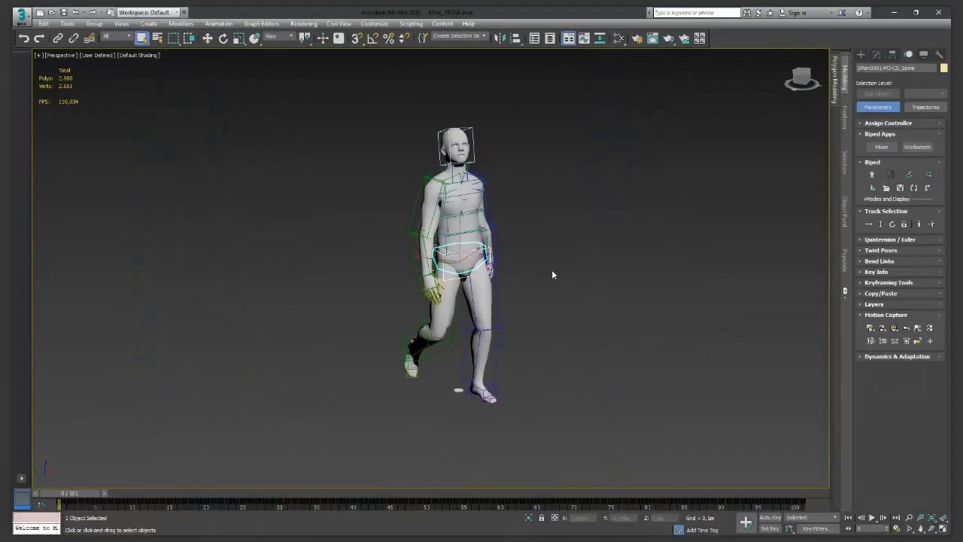
scroll(551, 275, "down", 5)
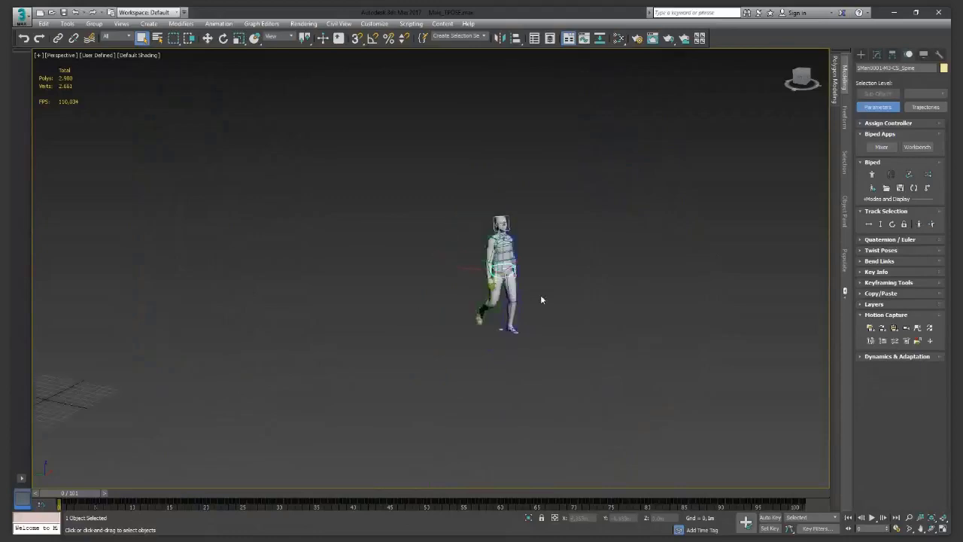
middle_click_drag(539, 302, 540, 301)
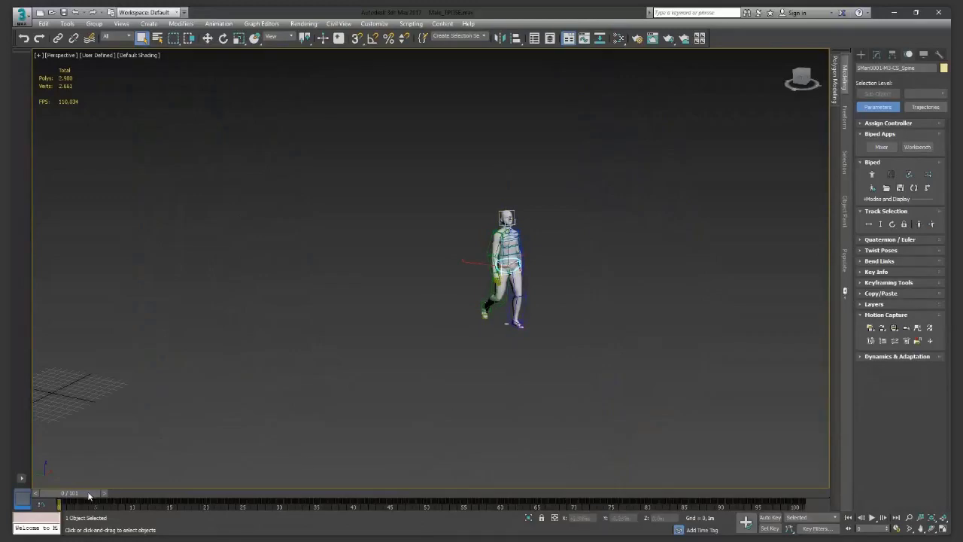
Step: With the time slider kept at frame 0, clear the selection and select the entire biped character
mouse_move(88, 495)
left_mouse_down()
mouse_move(589, 532)
mouse_move(699, 519)
mouse_move(430, 524)
mouse_move(79, 504)
left_mouse_up()
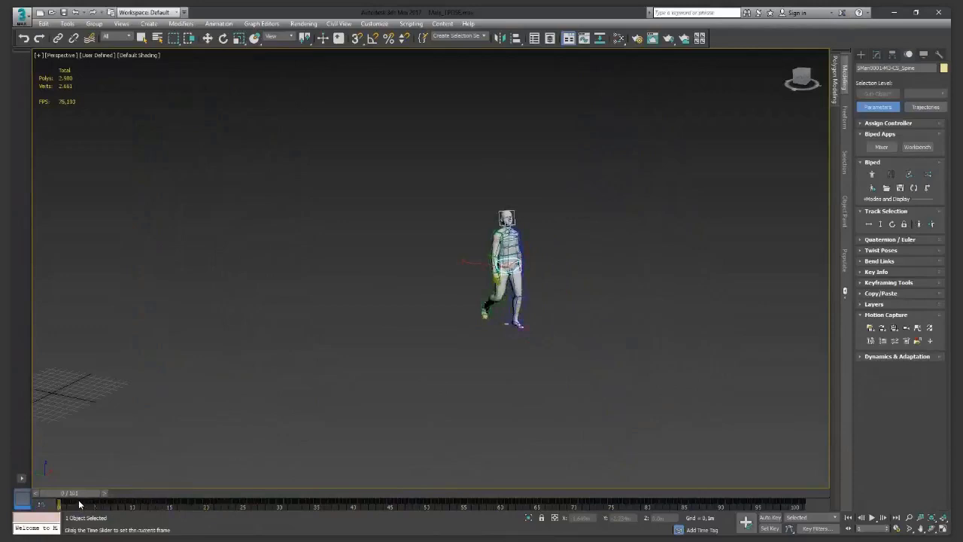
left_click(429, 382)
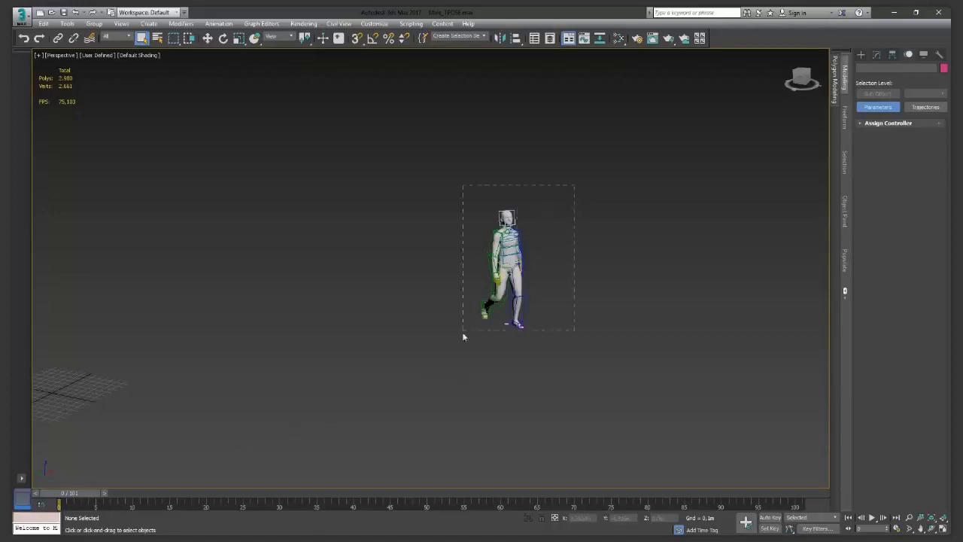
left_click_drag(463, 336, 458, 361)
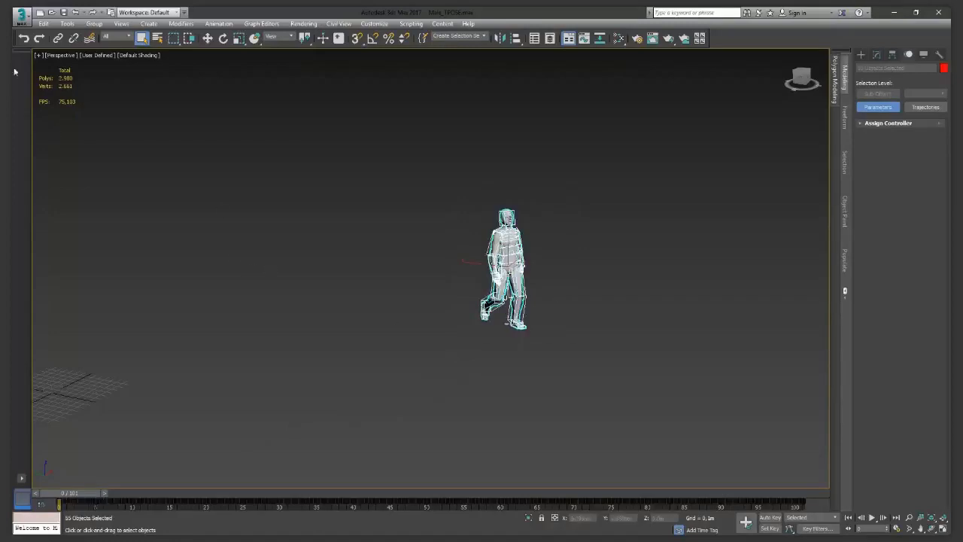
Step: Export only the selected objects as an Autodesk FBX file named MyWalk in the Export folder of ImportClips
left_click(22, 21)
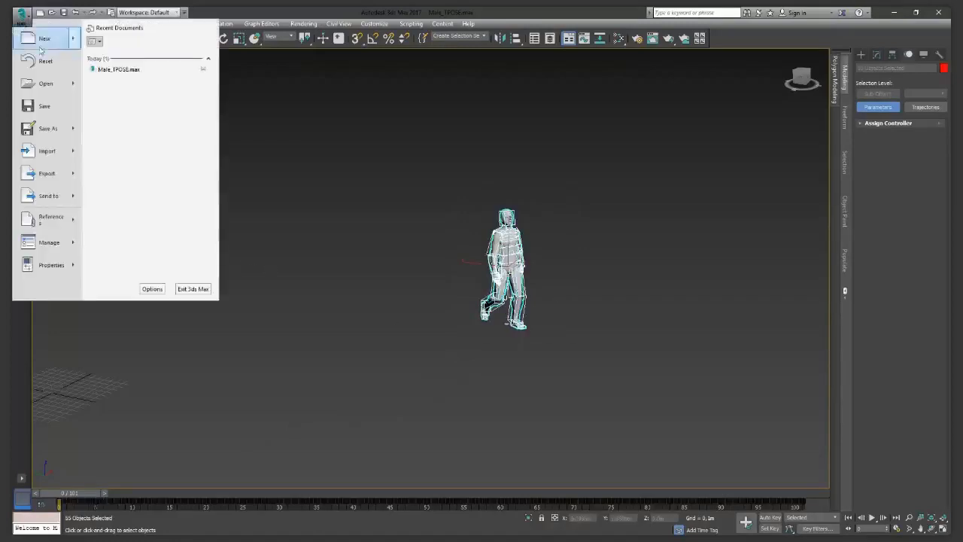
mouse_move(75, 174)
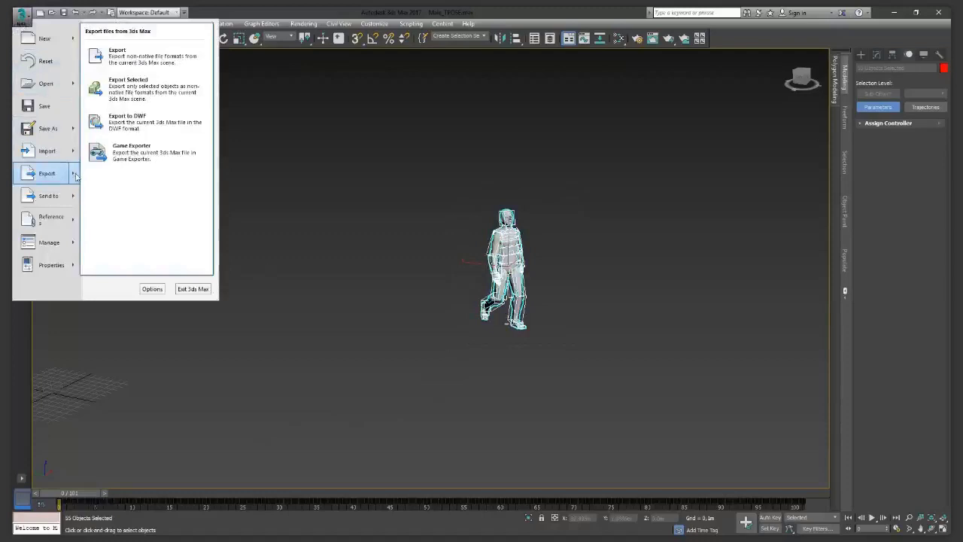
left_click(119, 86)
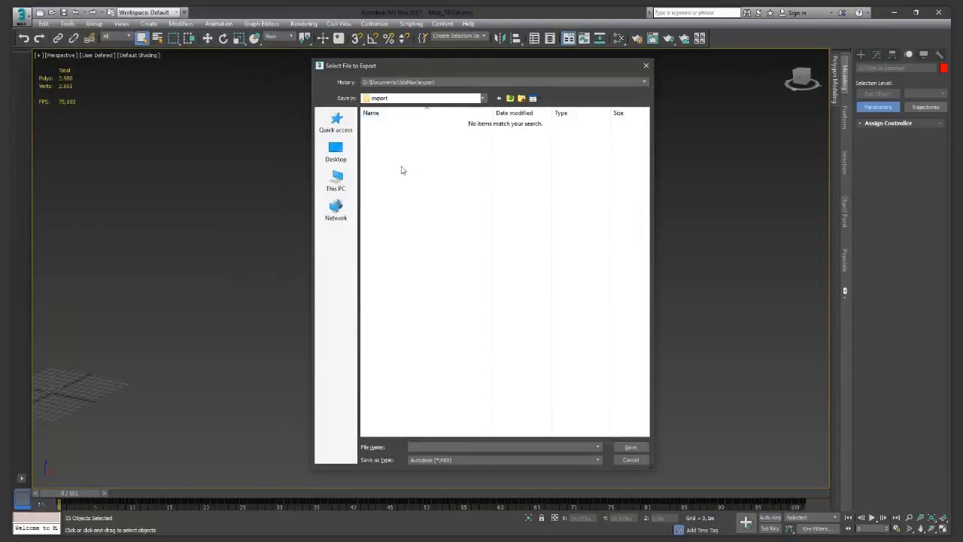
left_click(335, 122)
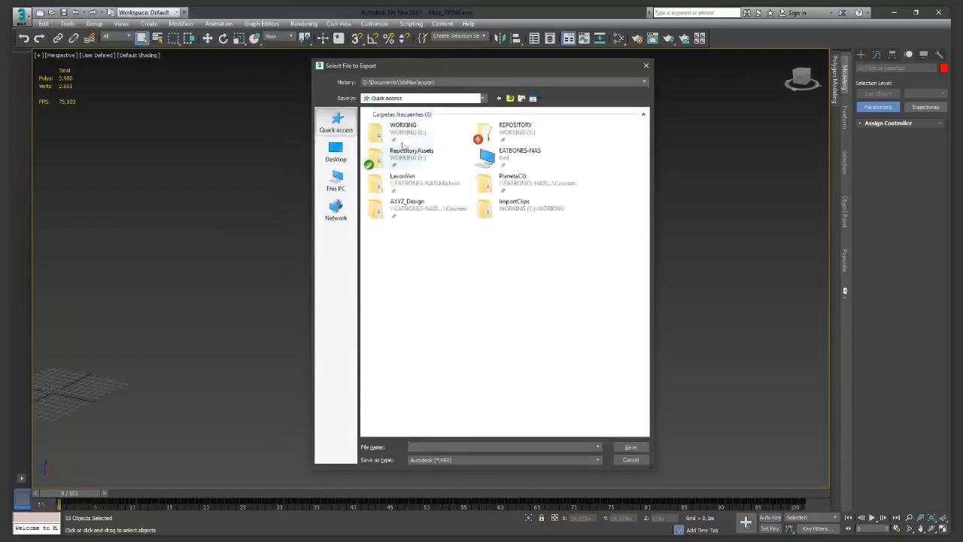
double_click(403, 139)
double_click(397, 133)
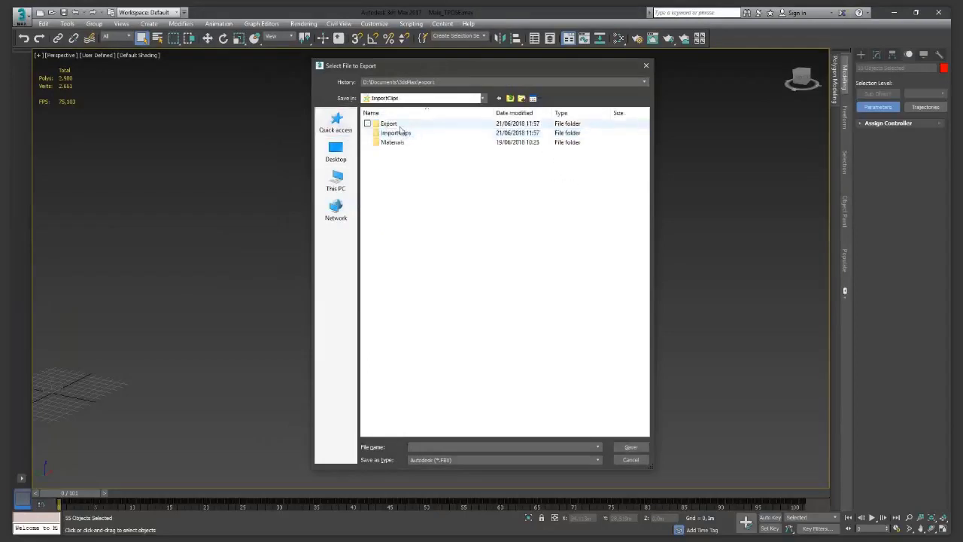
double_click(398, 126)
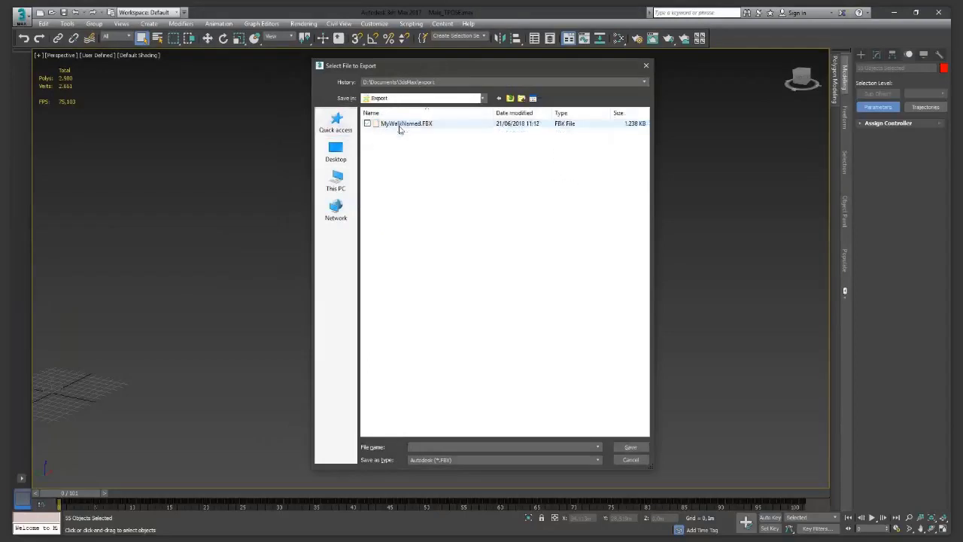
double_click(441, 446)
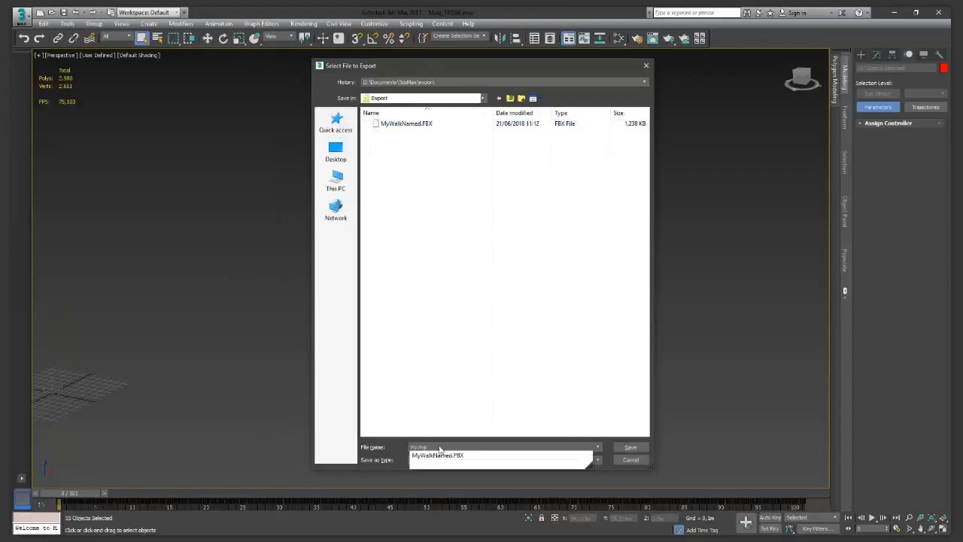
left_click(390, 451)
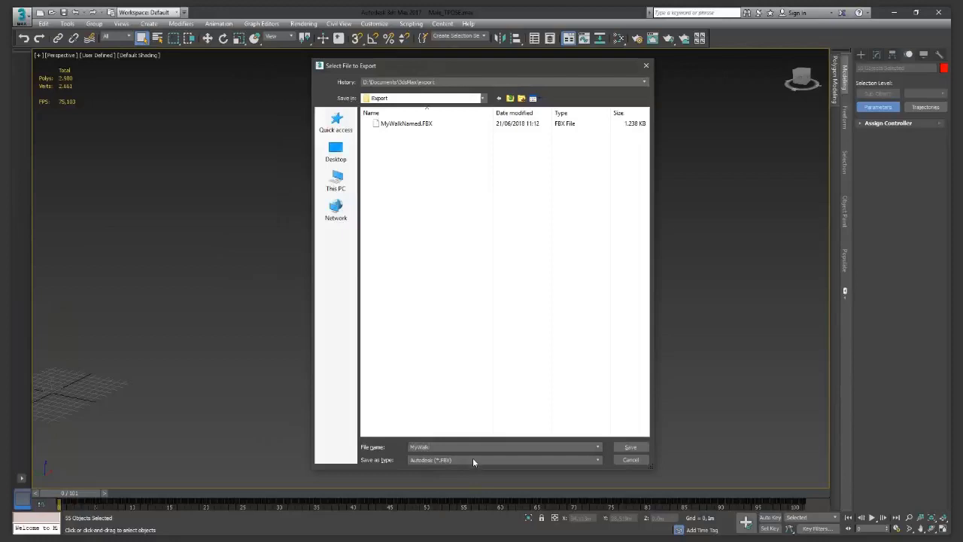
left_click(629, 447)
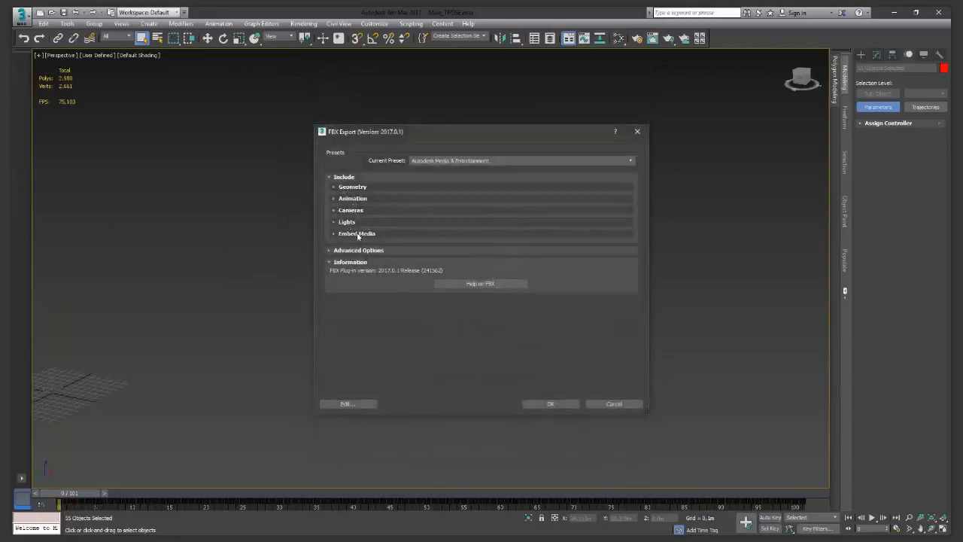
Step: Enable Bake Animation in the FBX export settings with the end frame set to 101
left_click(334, 199)
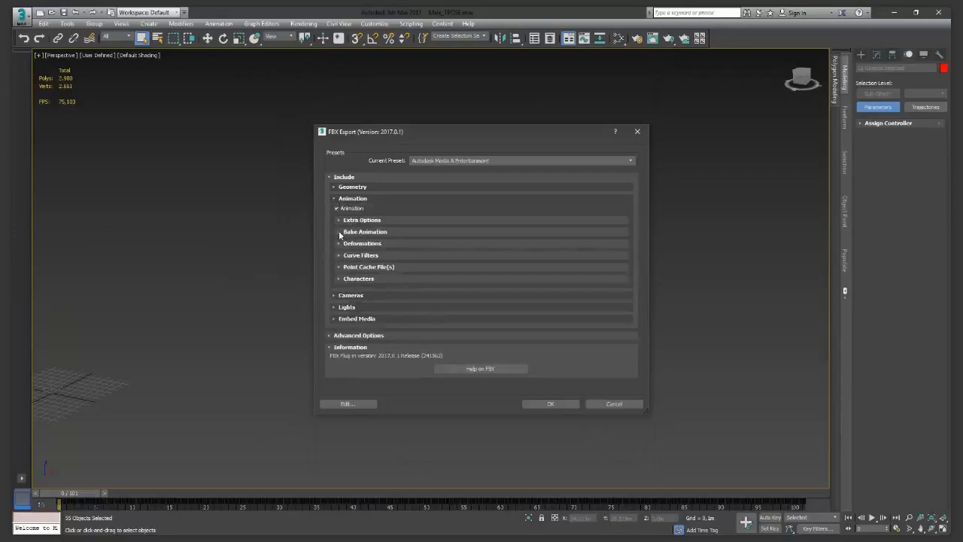
left_click(340, 233)
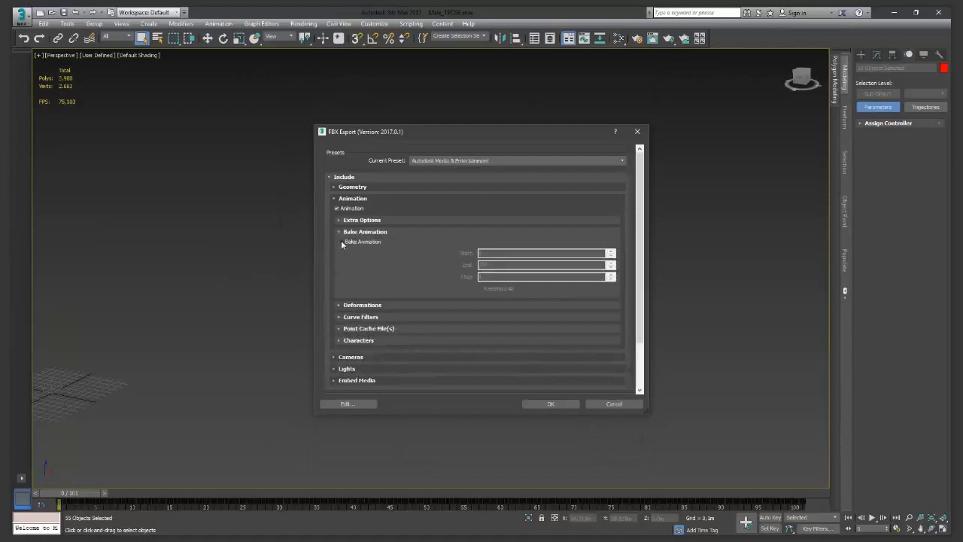
left_click(341, 242)
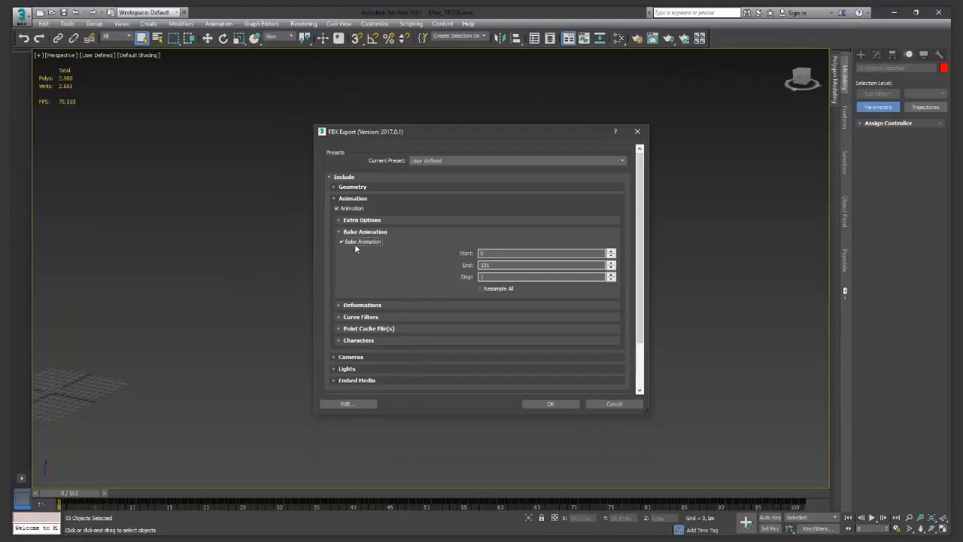
double_click(486, 264)
type("101")
key("Tab")
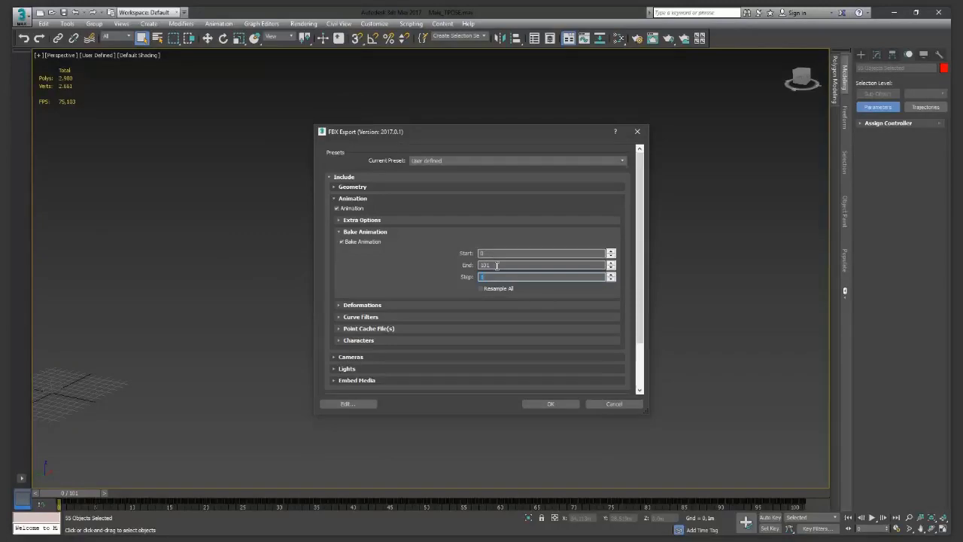
Step: Check the Cameras and Lights options in the FBX export settings and complete the export
left_click(334, 199)
left_click(332, 210)
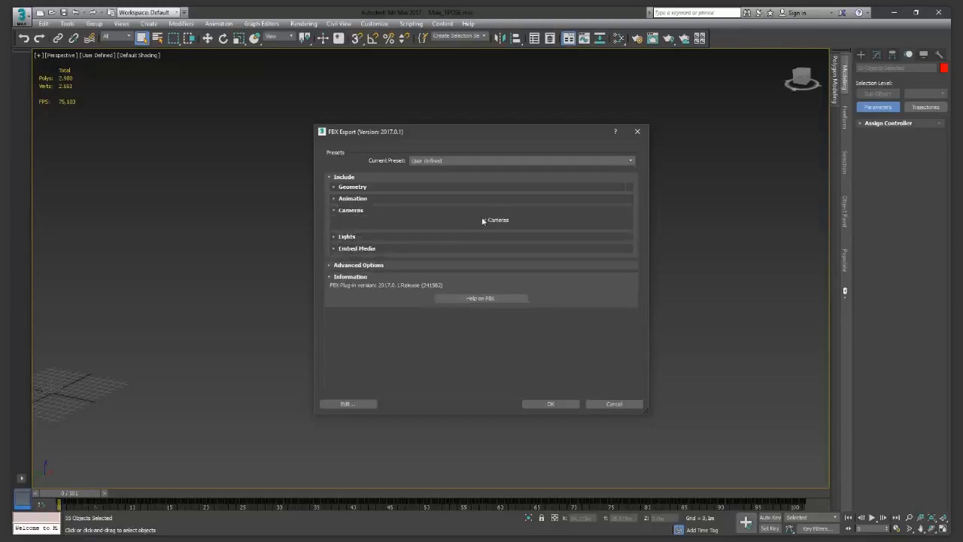
left_click(334, 211)
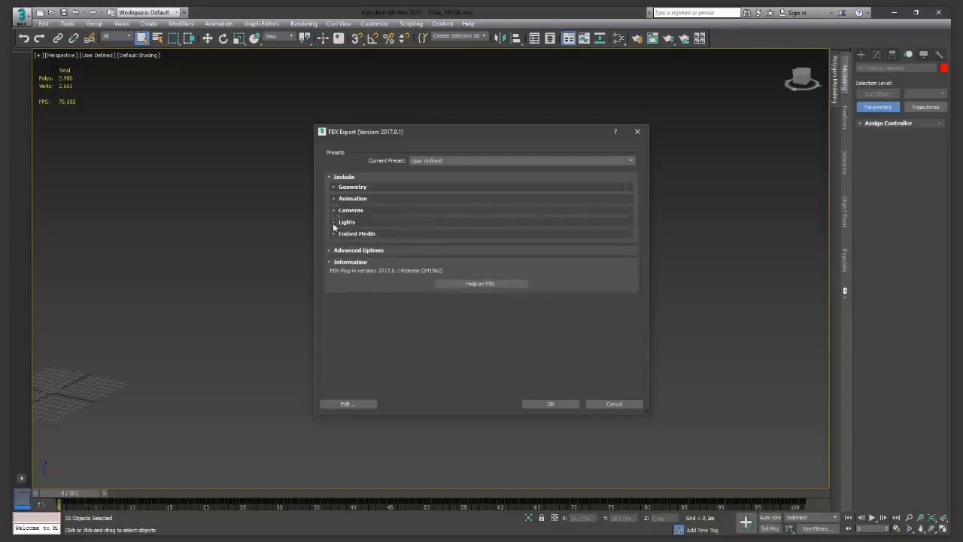
left_click(334, 222)
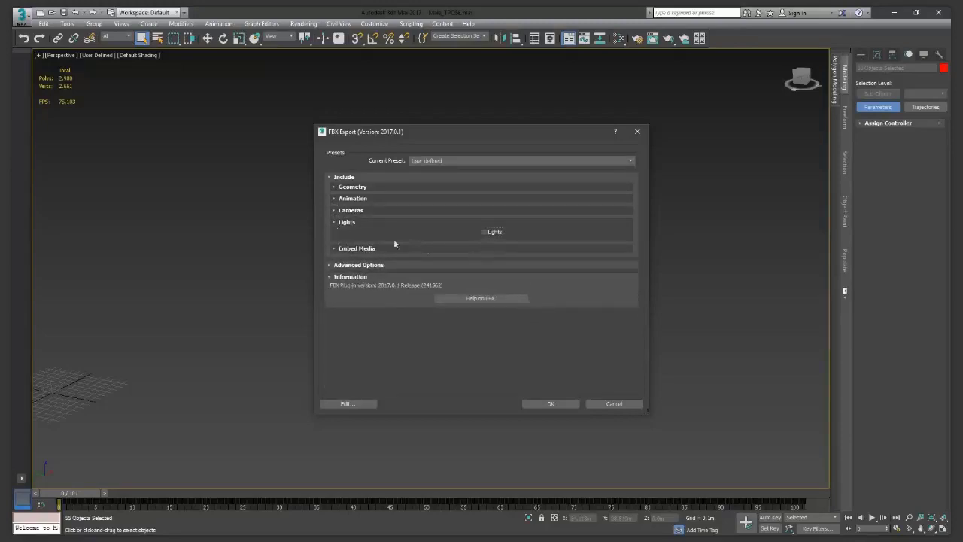
left_click(335, 223)
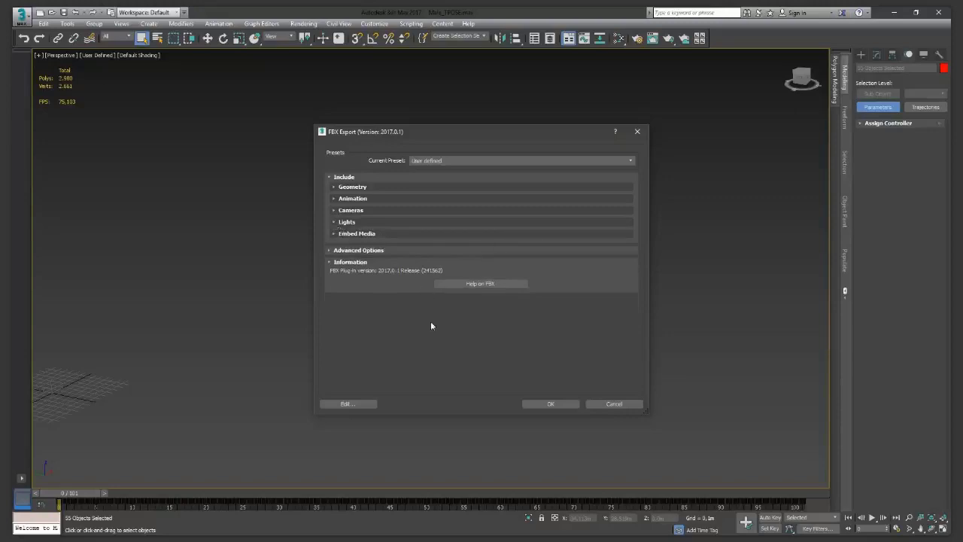
left_click(534, 404)
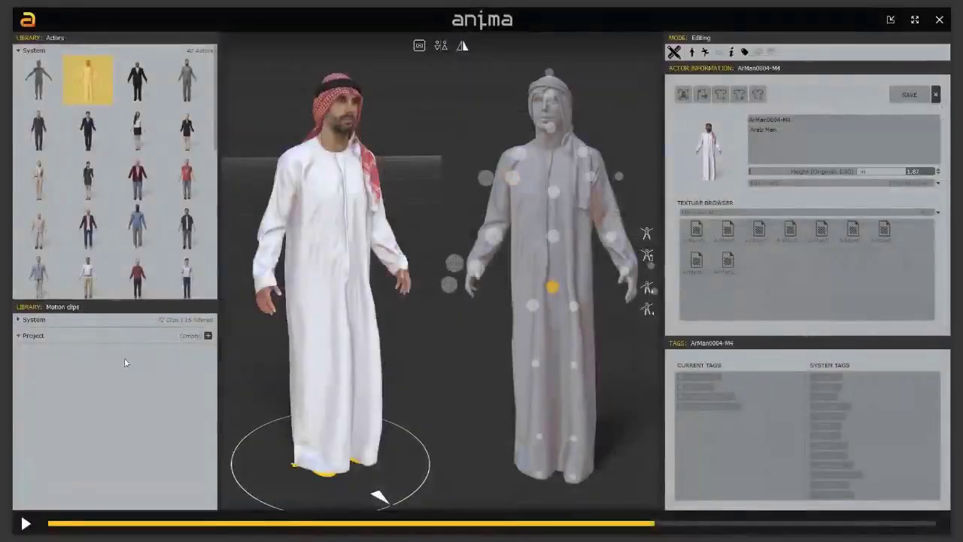
Step: In anima, import MyWalk.FBX as a project motion clip with file units in Meters and automatic rotation set to YES
left_click(209, 337)
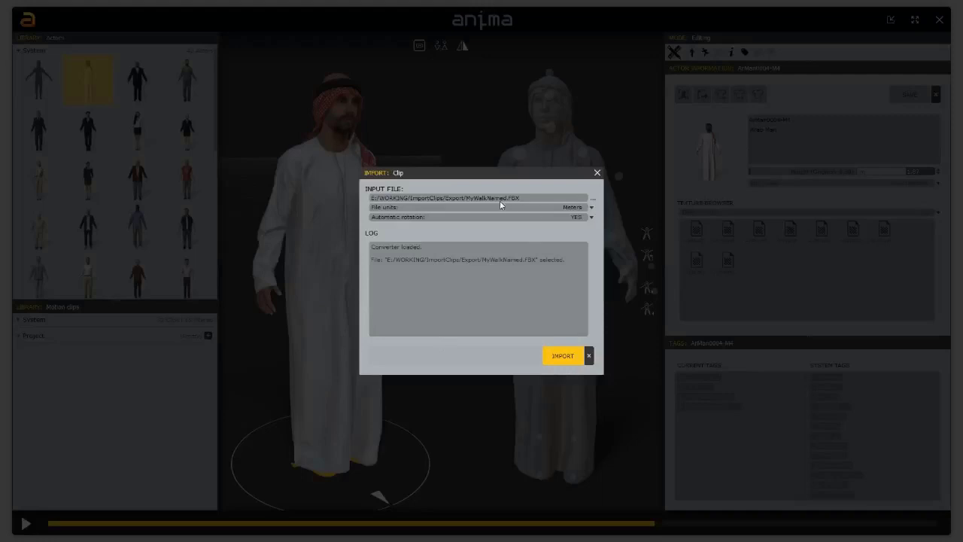
left_click(593, 198)
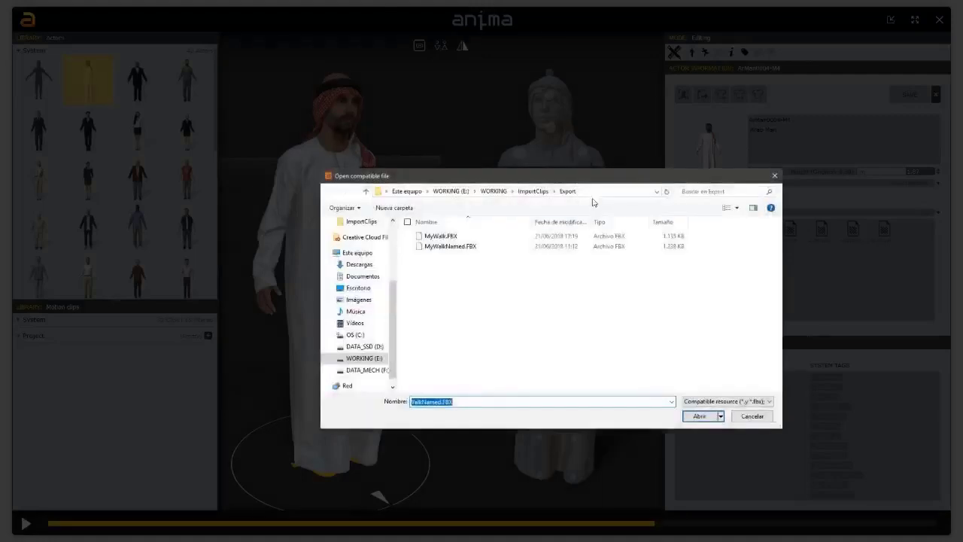
left_click(447, 238)
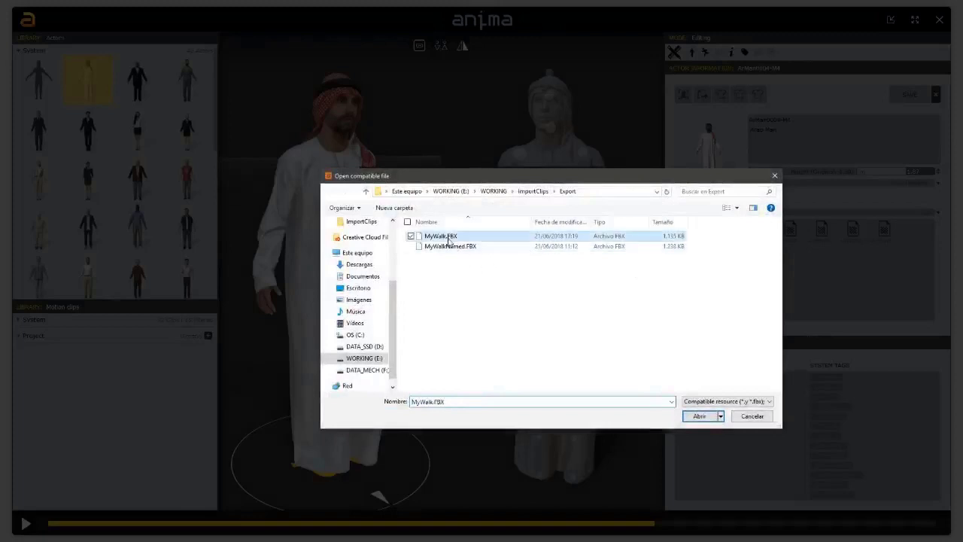
left_click(701, 416)
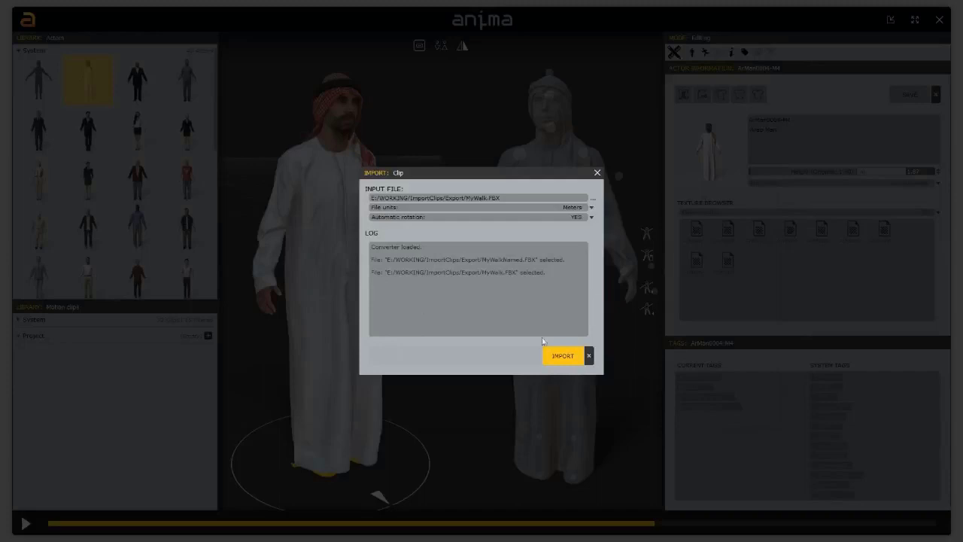
left_click(570, 358)
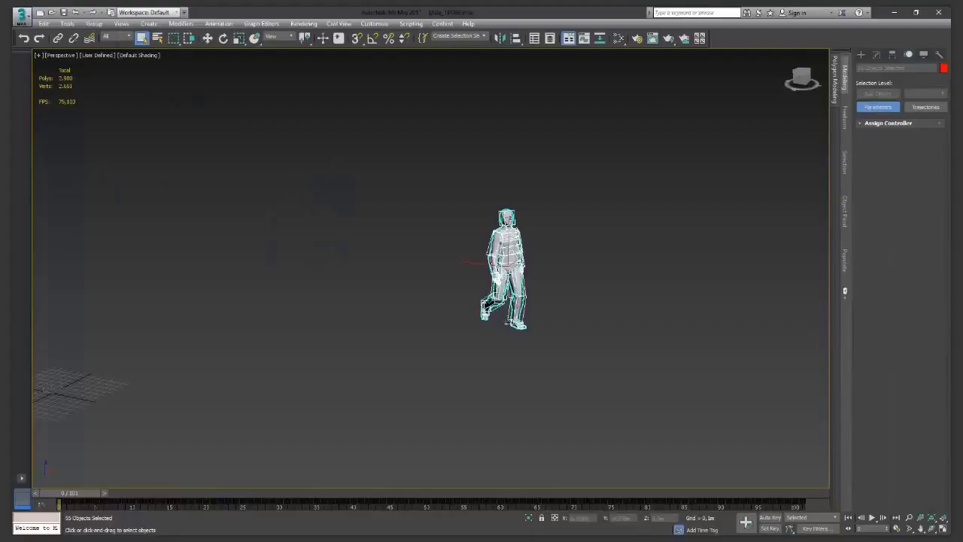
Step: Check the character's walking direction in the 3ds Max Top view, and accept 326° as the clip's movement orientation in anima
middle_click_drag(482, 350, 443, 275, "alt")
key("t")
scroll(473, 356, "down", 3)
scroll(447, 282, "up", 3)
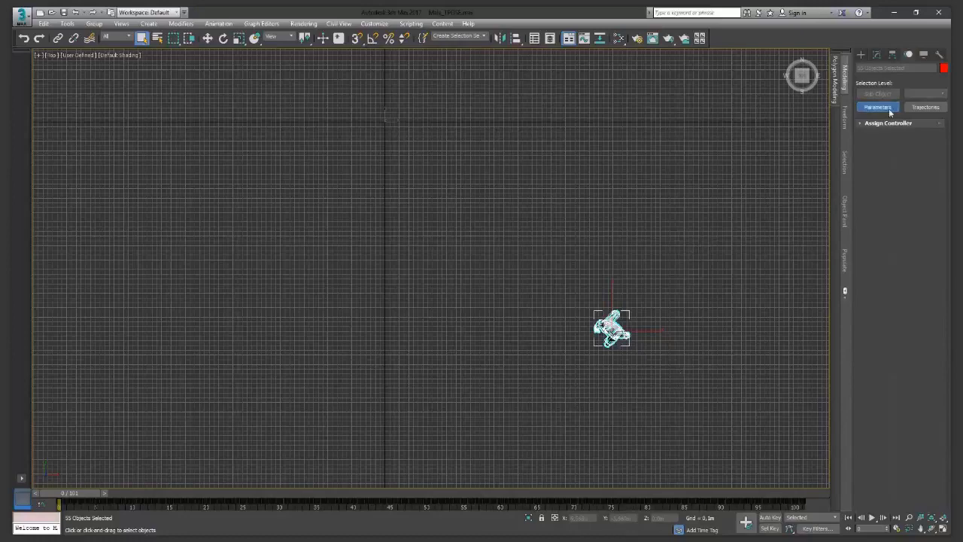
left_click(896, 13)
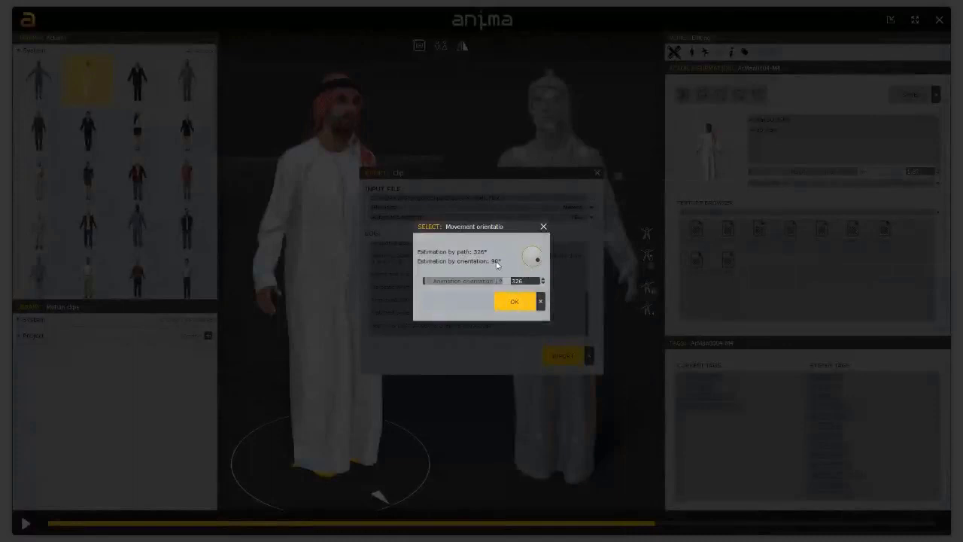
left_click(515, 302)
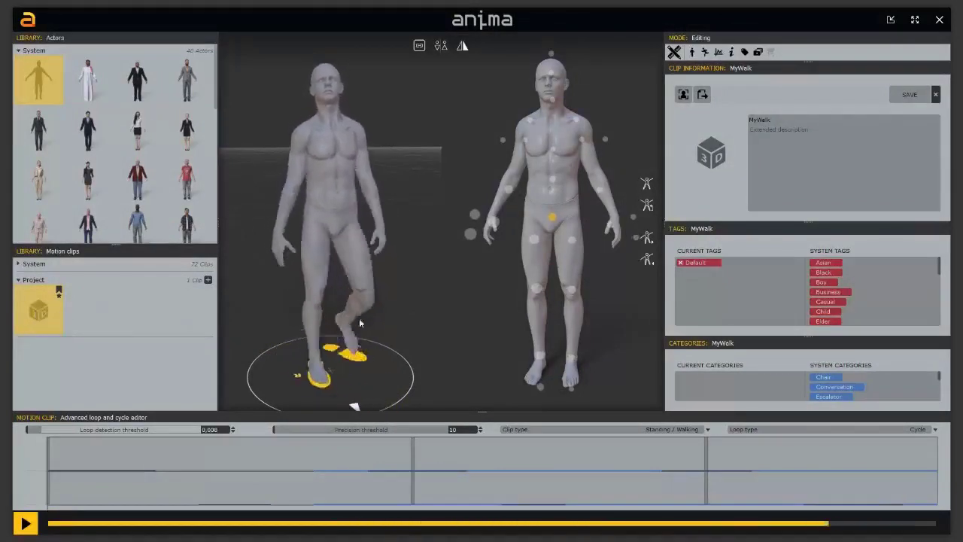
Step: Capture a thumbnail for the MyWalk clip from the current character pose and save the clip
left_click(684, 94)
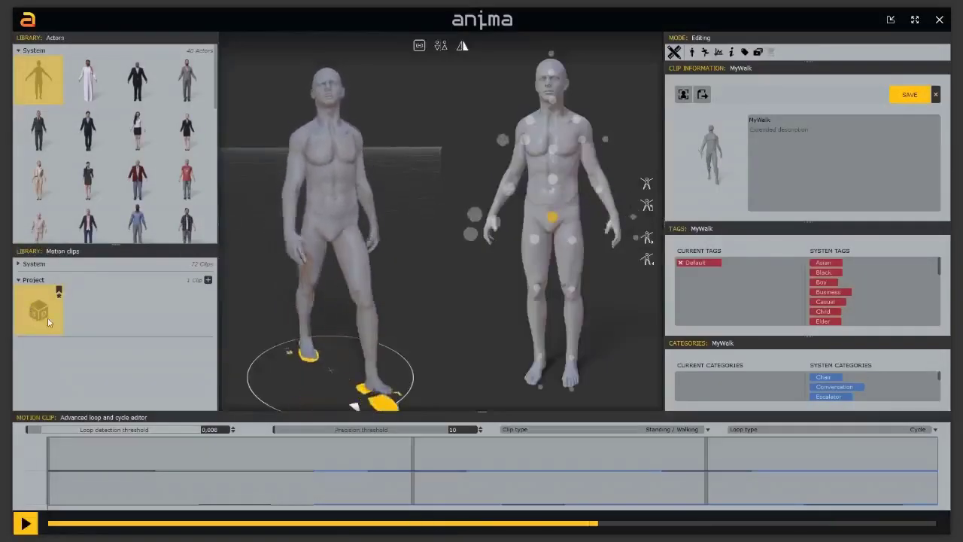
left_click(910, 95)
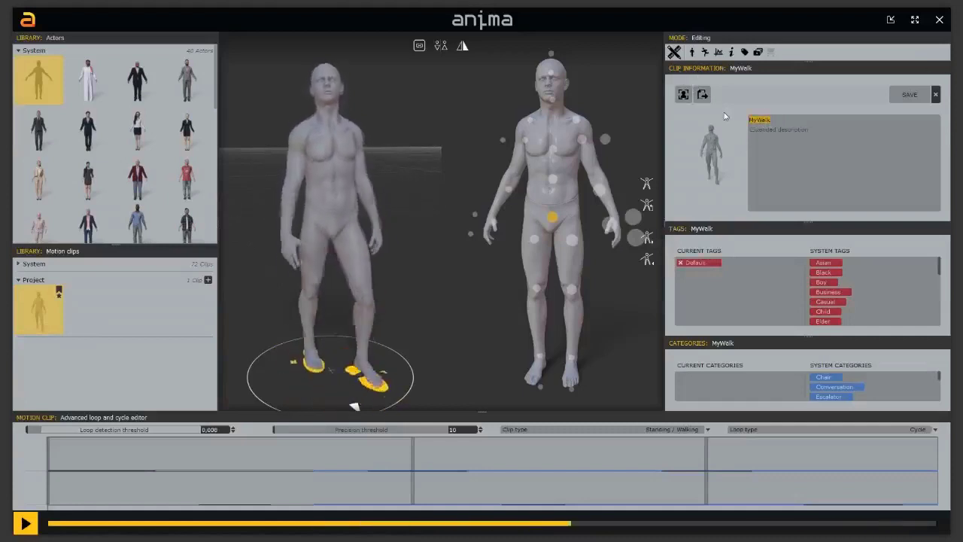
Step: Rename the clip in its information to the person's first name followed by Walking
type("Michele")
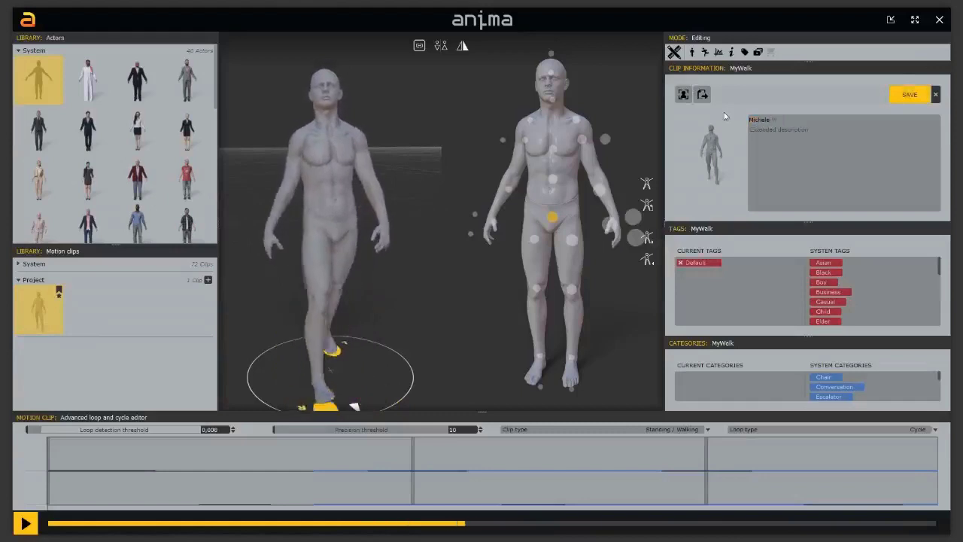
type(" Walkin")
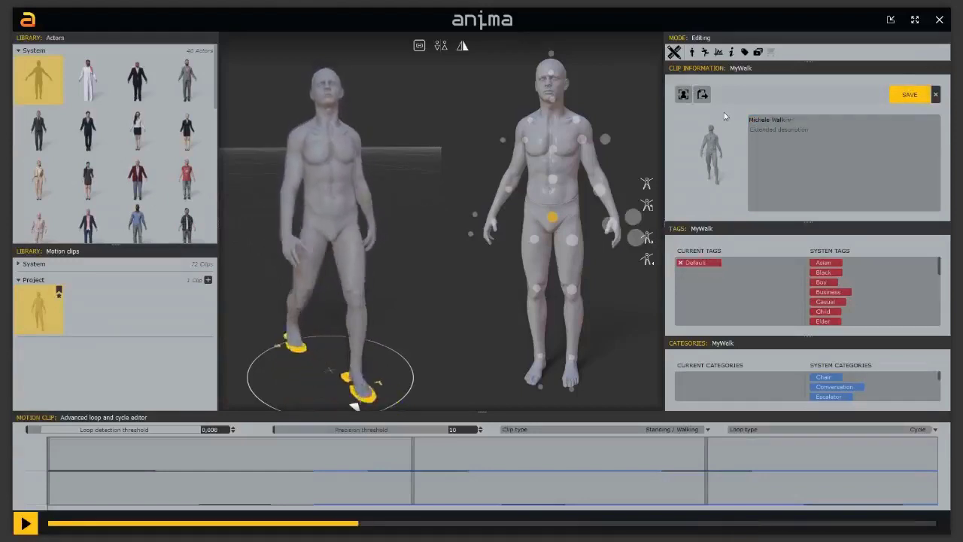
type("g")
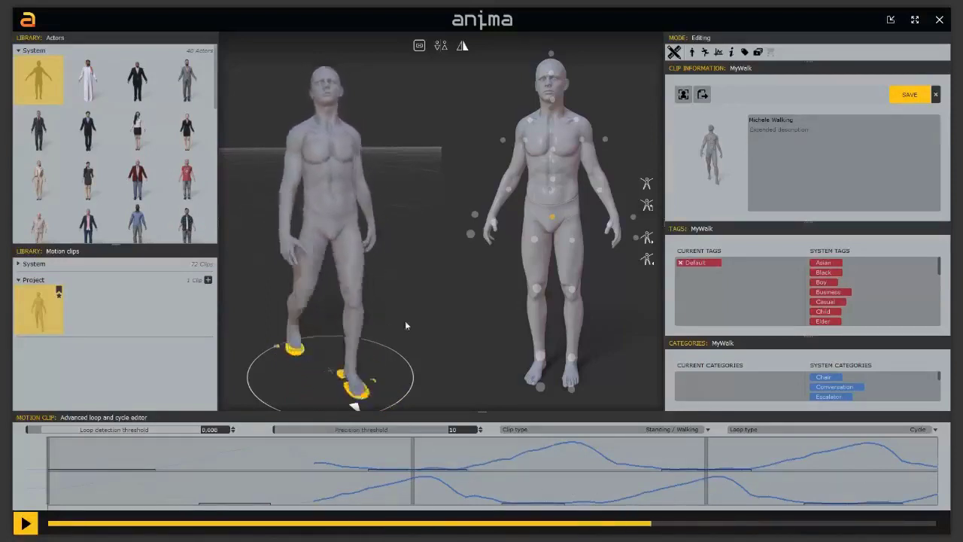
middle_click_drag(387, 319, 409, 318)
middle_click_drag(497, 344, 230, 344)
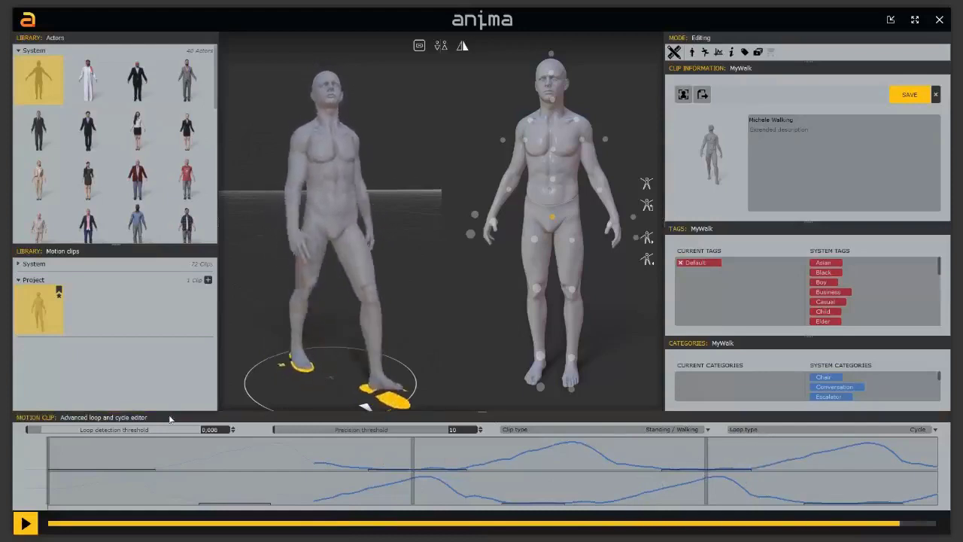
Step: Review the walking clip's loop type and clip type options and its precision and loop detection threshold settings
left_click(770, 430)
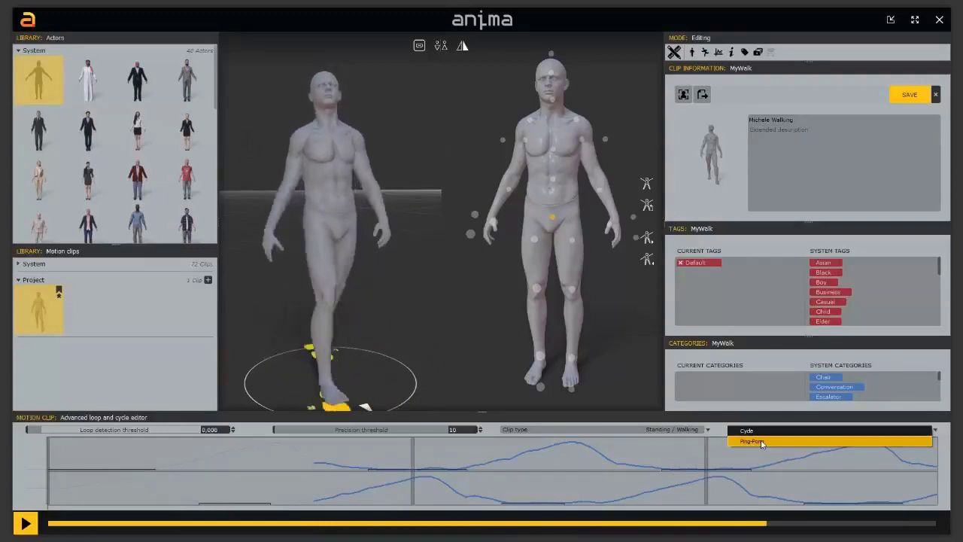
left_click(727, 446)
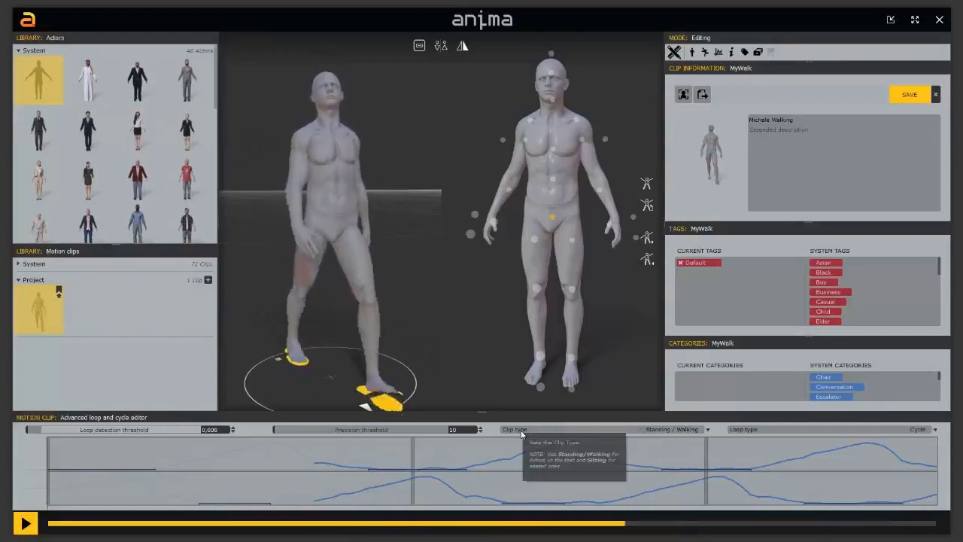
left_click(645, 431)
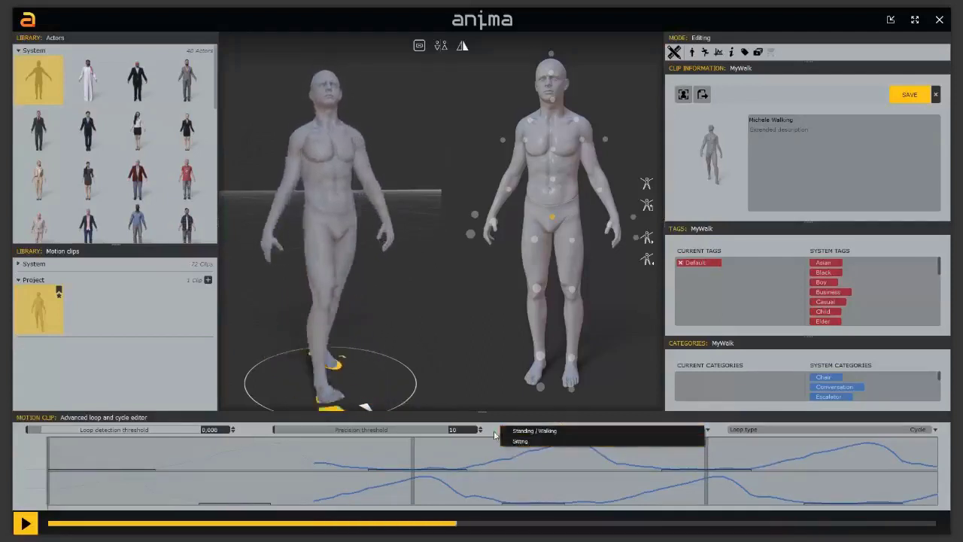
left_click(546, 431)
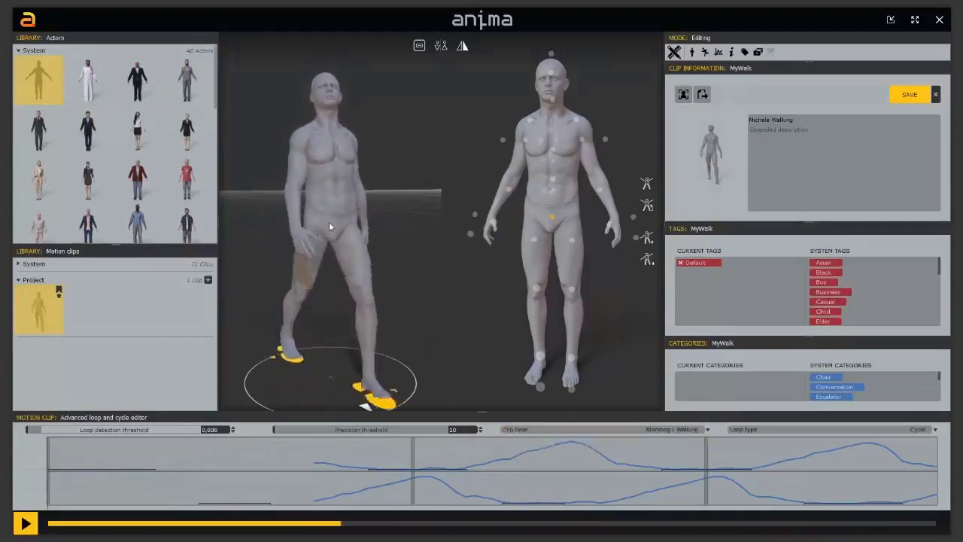
left_click(531, 430)
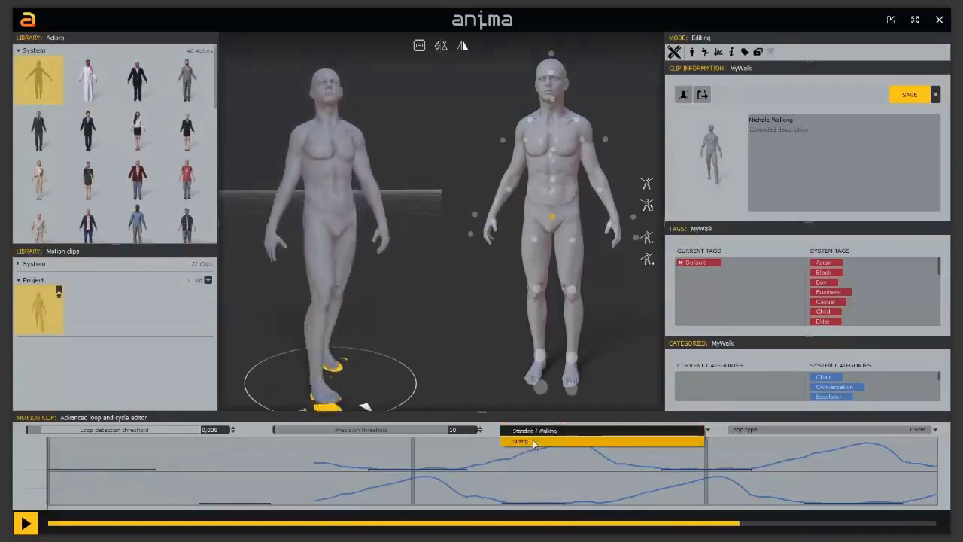
left_click(486, 430)
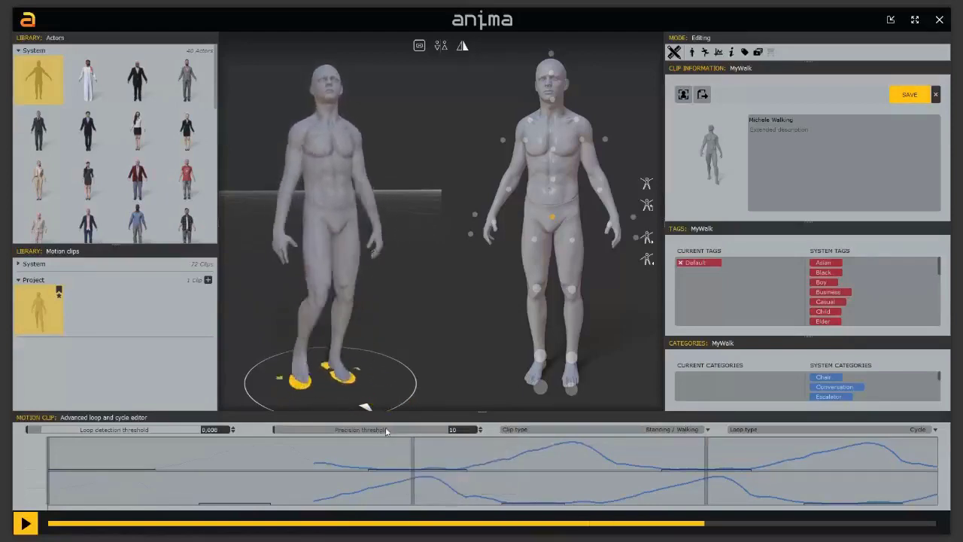
left_click(462, 430)
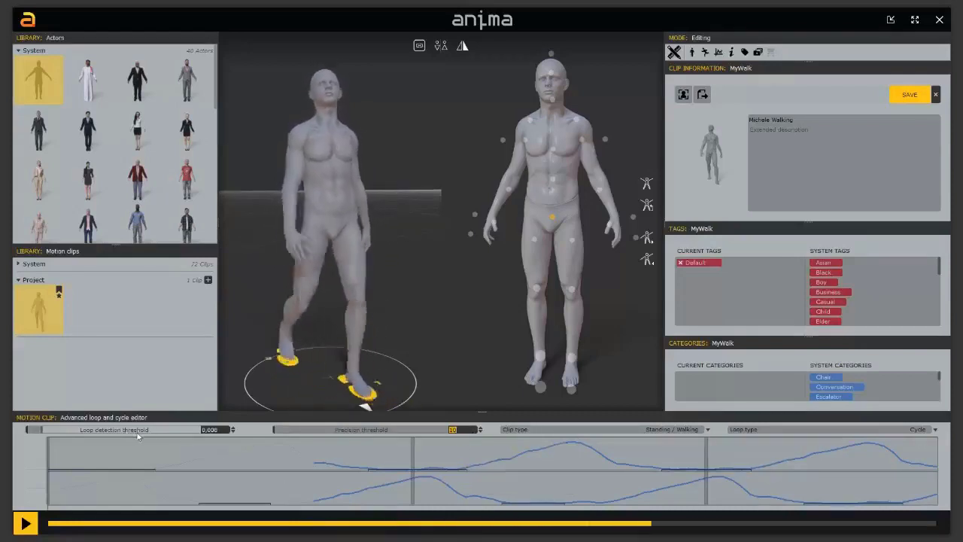
mouse_move(141, 432)
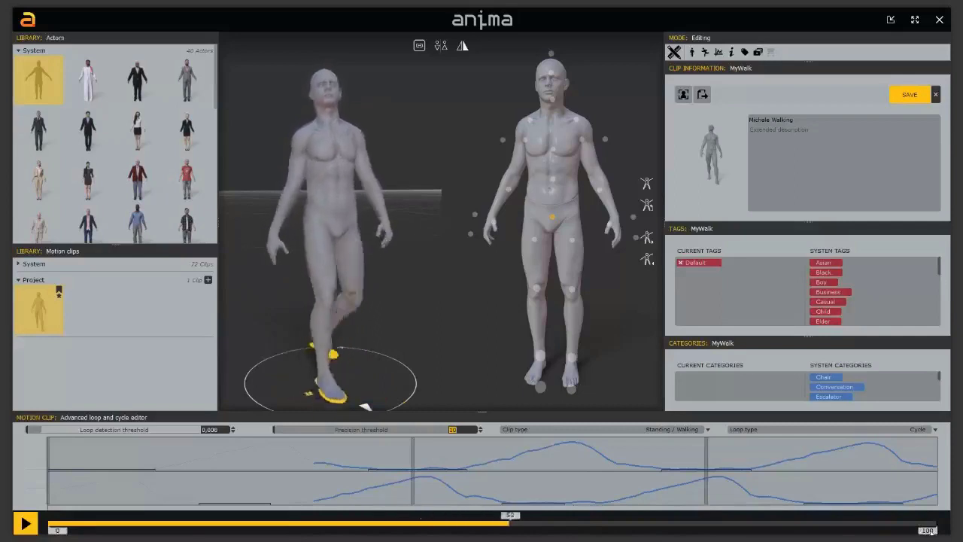
Step: Shorten the clip's range at its end and set the loop detection threshold to 0.015
mouse_move(928, 531)
left_mouse_down()
mouse_move(749, 531)
mouse_move(825, 531)
left_mouse_up()
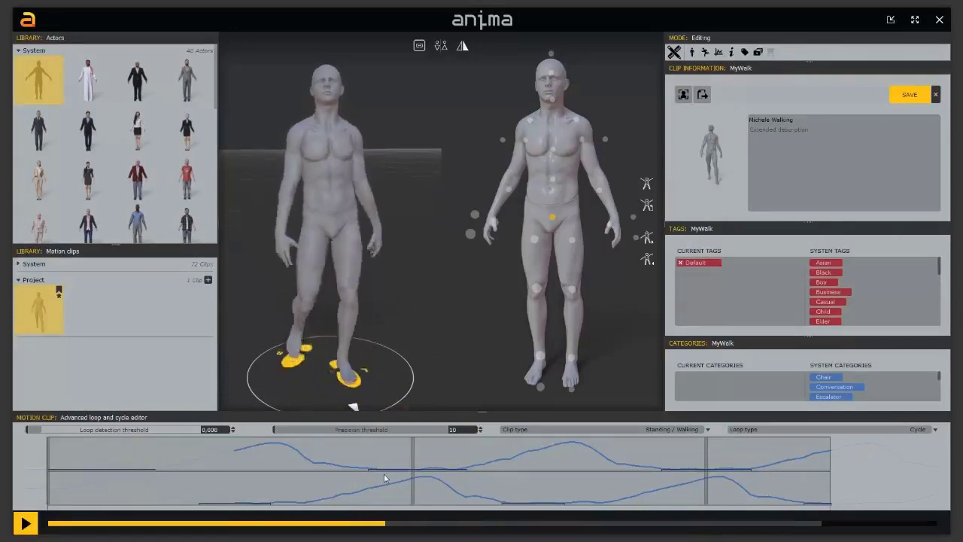
double_click(224, 428)
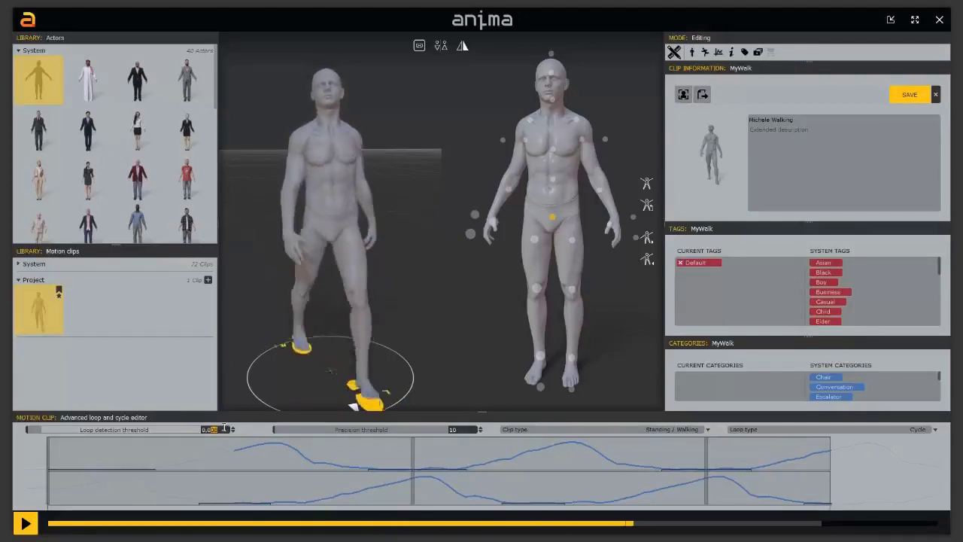
key("Return")
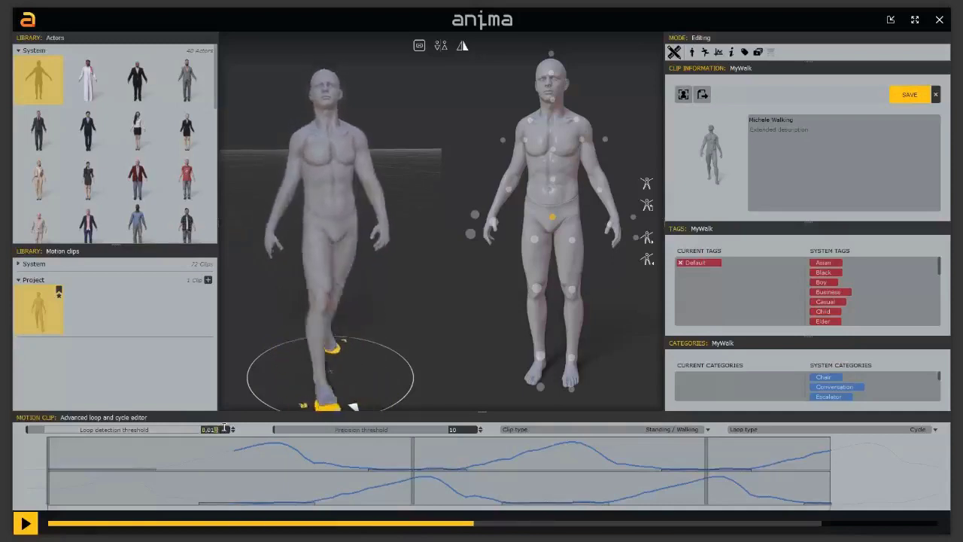
key("Return")
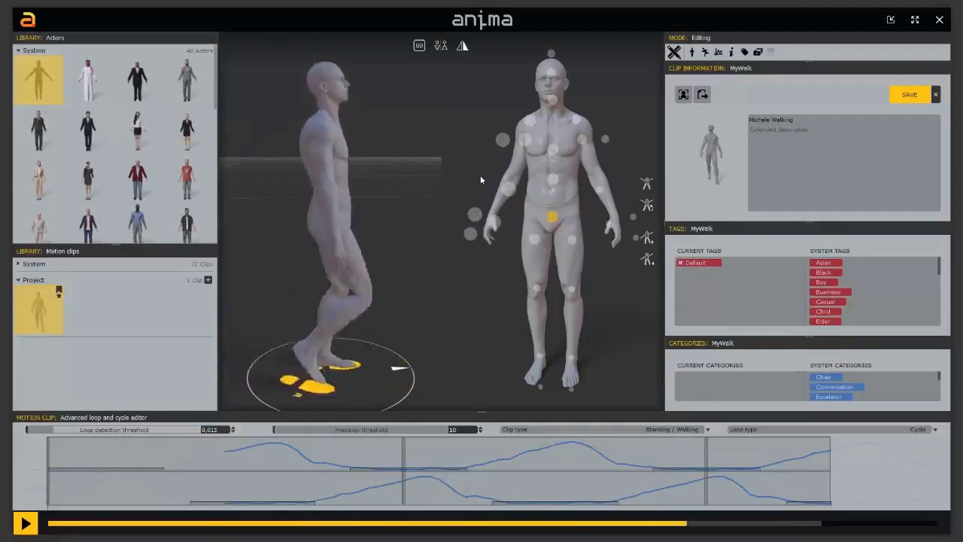
Step: Save the motion clip and return to Drawing mode to view the categories of the motion clips library
left_click_drag(480, 180, 455, 265)
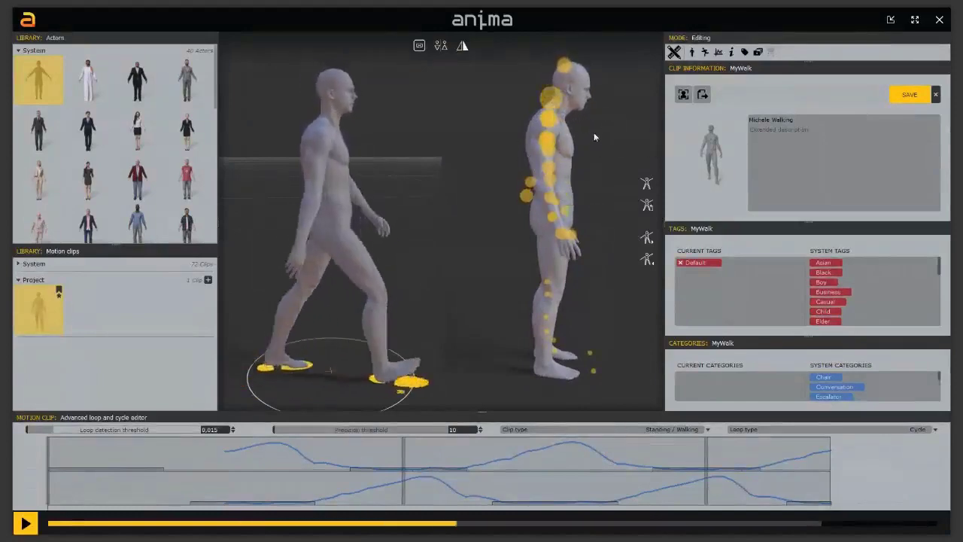
left_click_drag(512, 226, 617, 250)
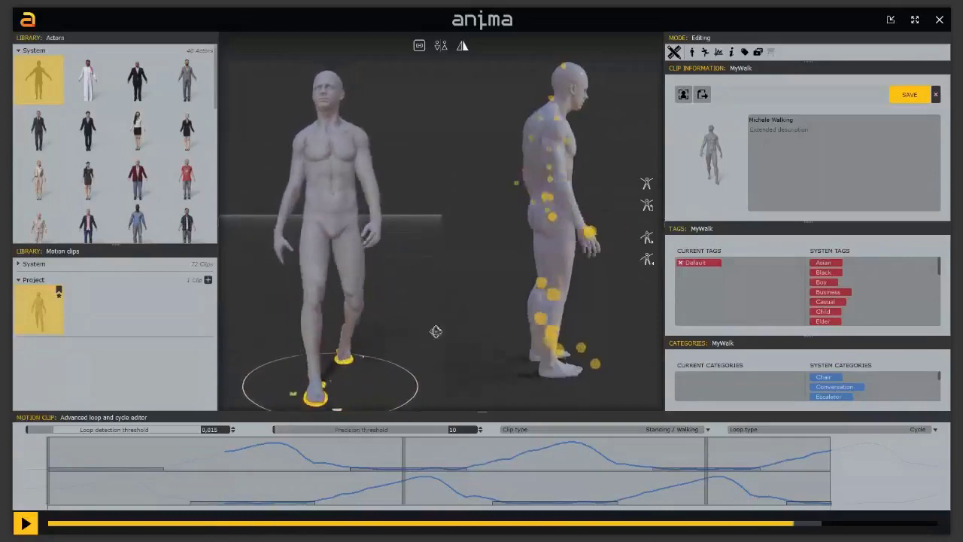
left_click_drag(435, 332, 648, 354)
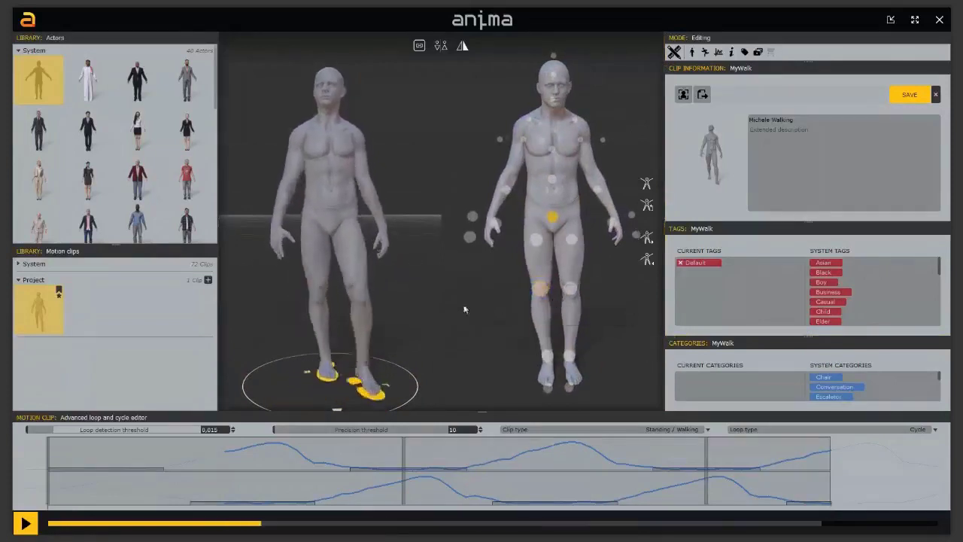
left_click(912, 95)
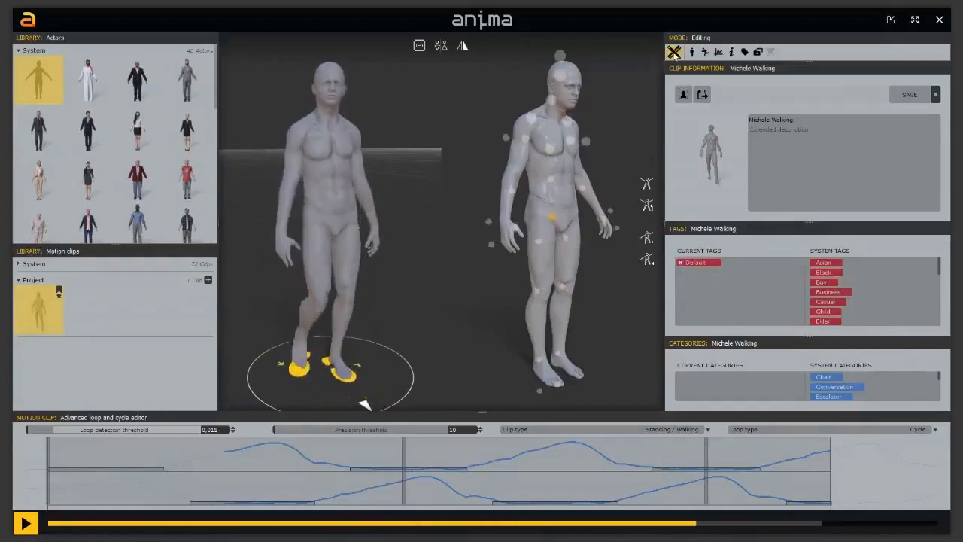
left_click(675, 53)
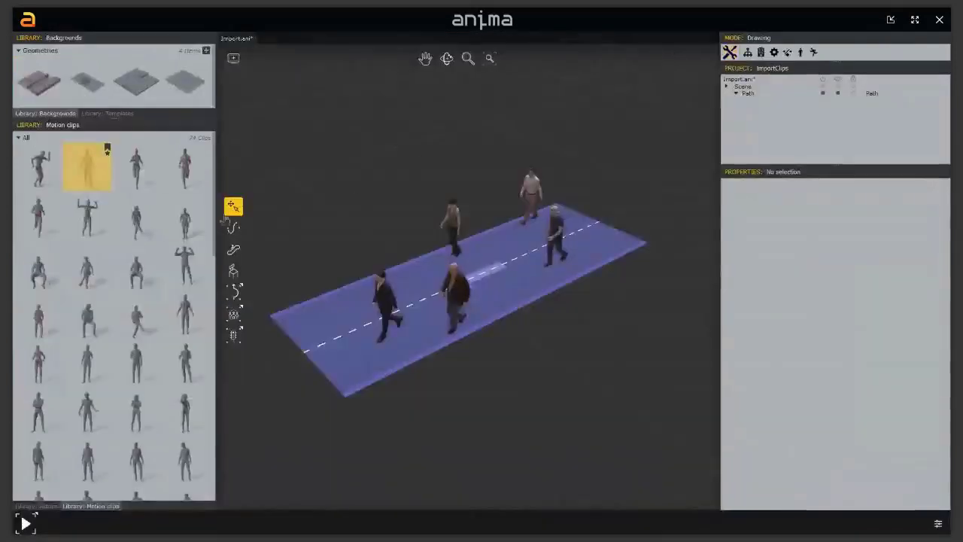
left_click(19, 138)
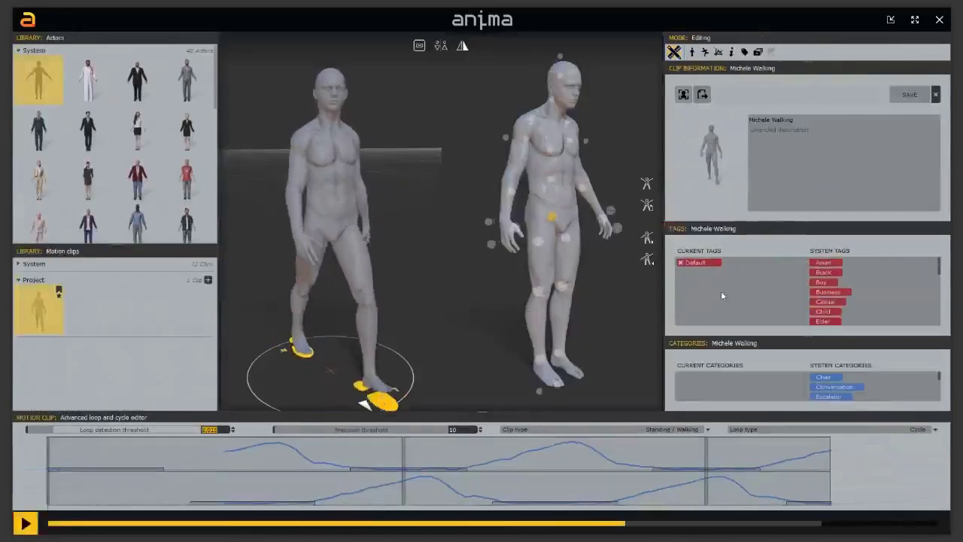
Step: Assign the Locomotion Walk system category to the walking clip and save it
mouse_move(849, 365)
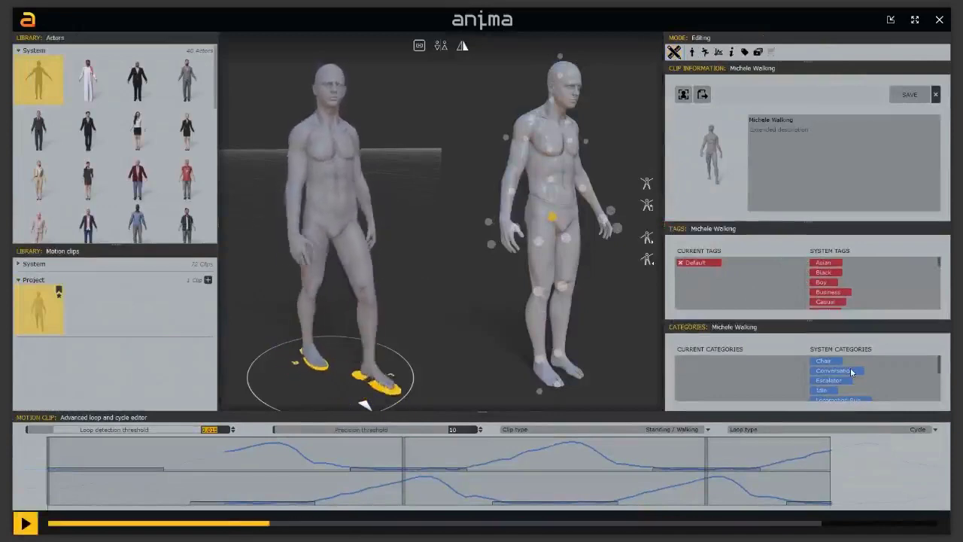
scroll(851, 371, "down", 3)
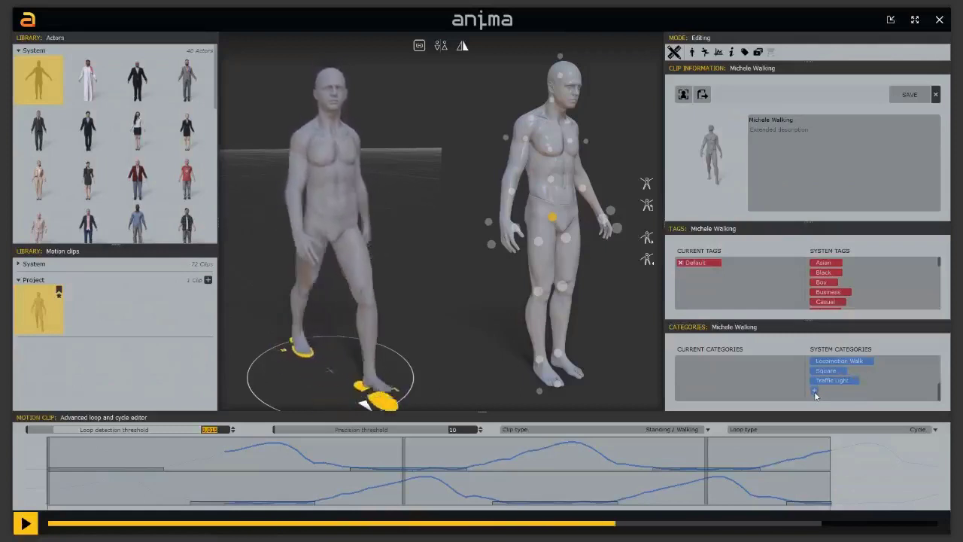
scroll(816, 391, "up", 1)
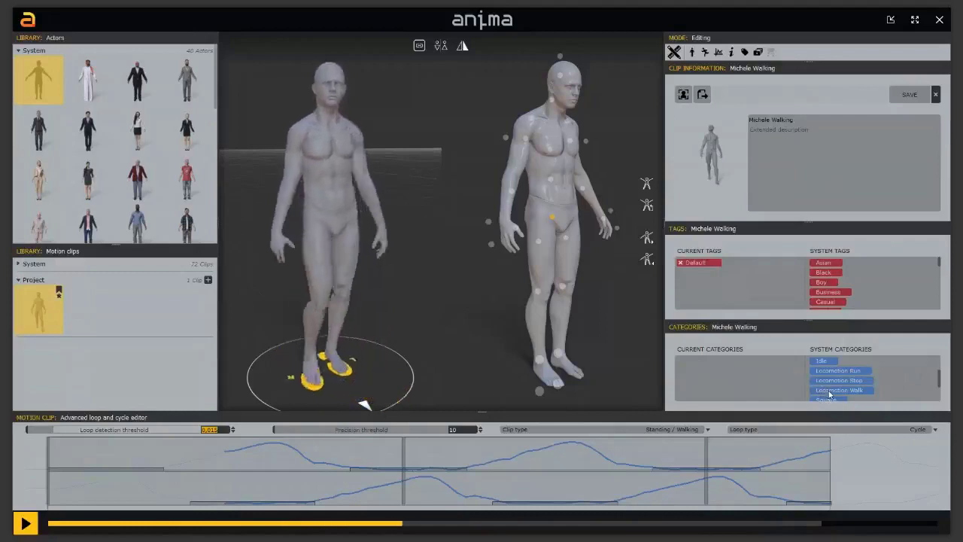
left_click_drag(831, 391, 704, 361)
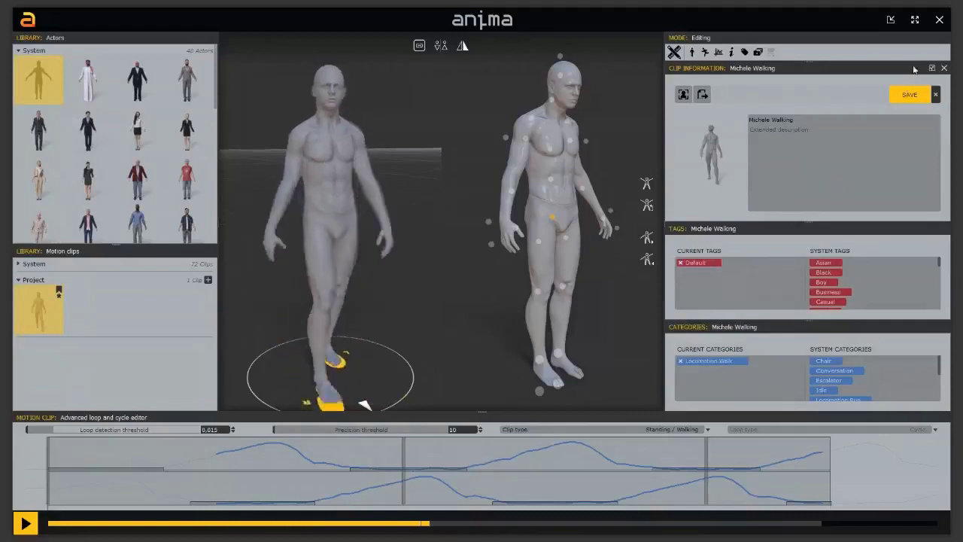
left_click(909, 96)
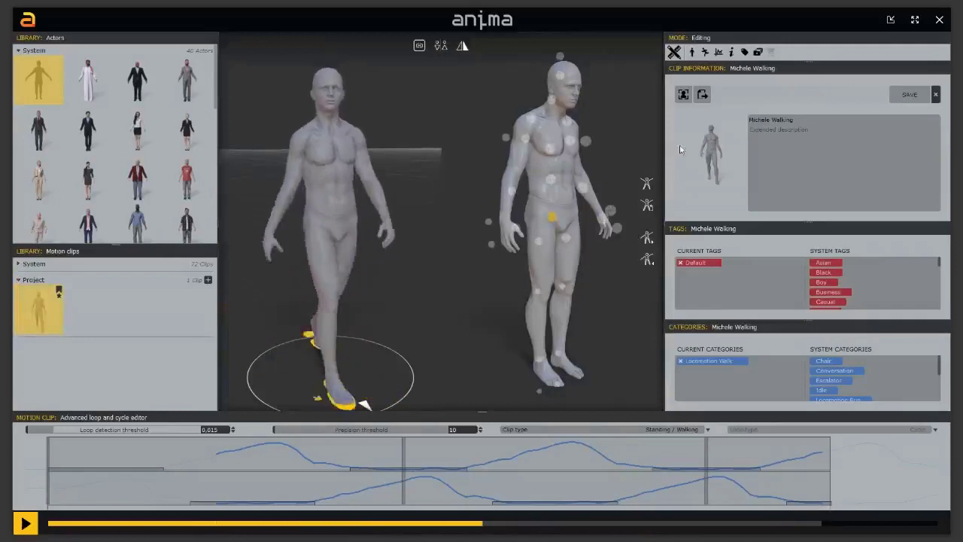
Step: Return to Drawing mode and look up the clip under Locomotion Walk in the motion clips library
left_click(675, 55)
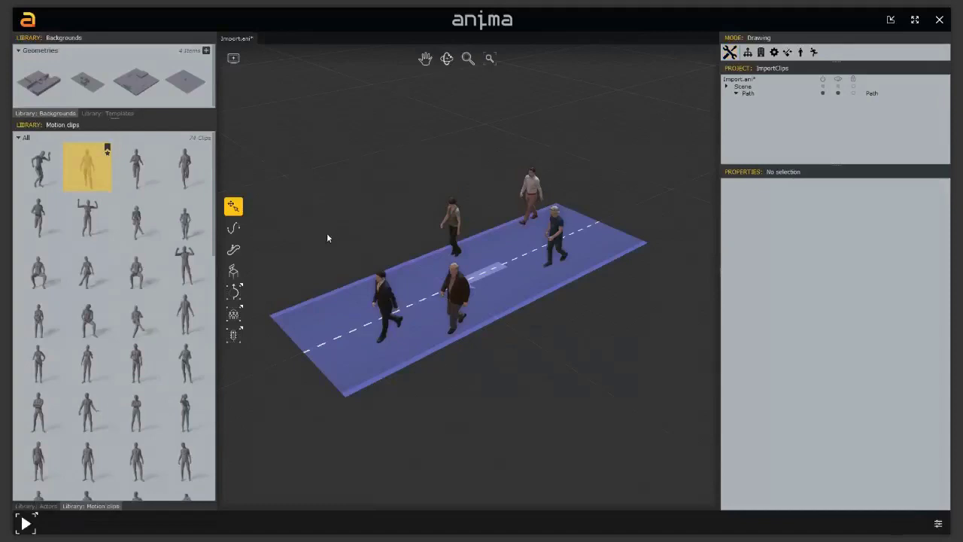
left_click(18, 137)
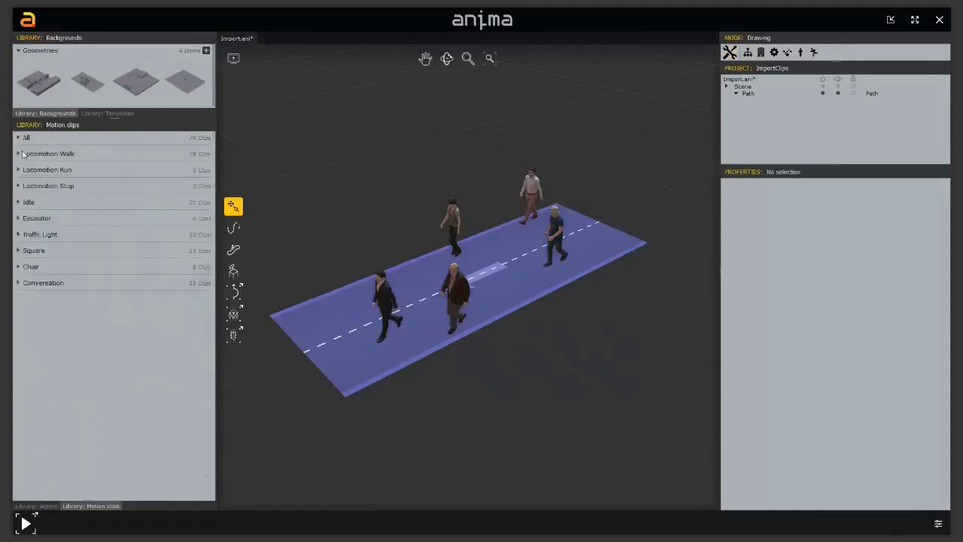
left_click(19, 154)
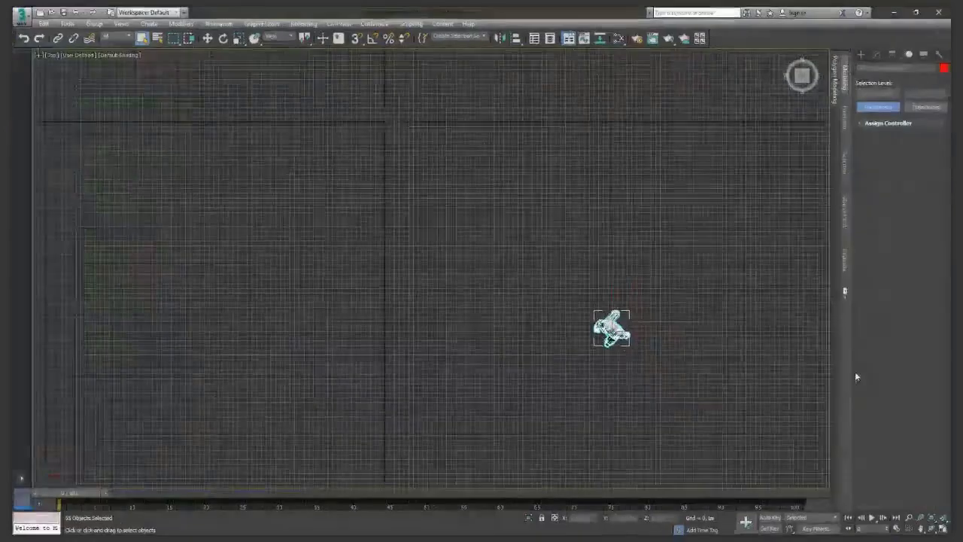
Step: Switch to 3ds Max, frame the character in Perspective, and check the names of its left upper leg, upper arm and forearm bones
middle_click_drag(588, 347, 566, 335)
key("p")
key("z")
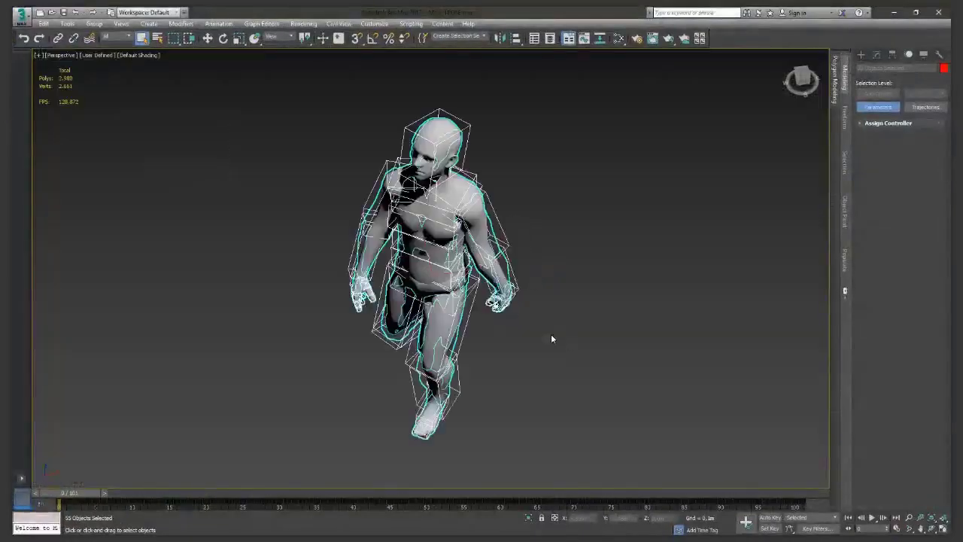
left_click(494, 327)
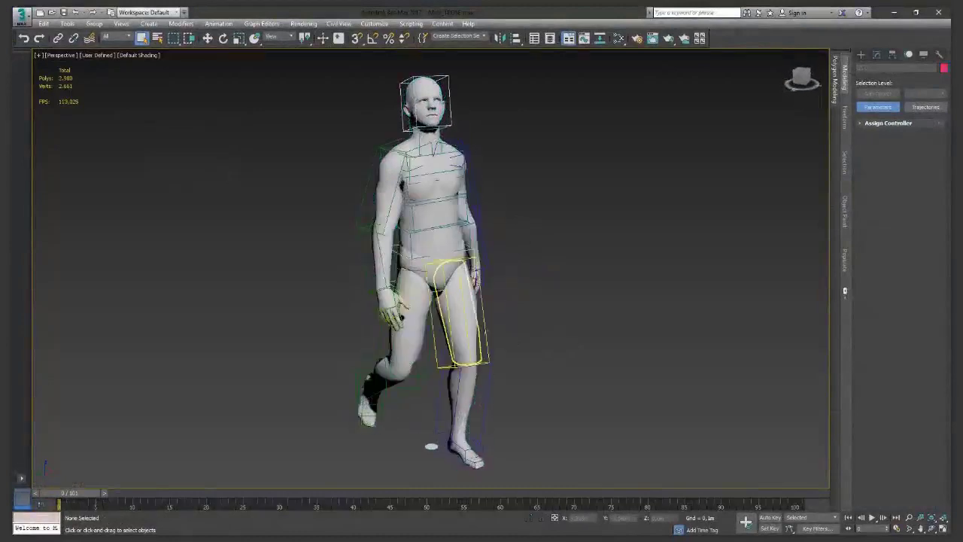
left_click(461, 316)
middle_click_drag(518, 326, 517, 310, "alt")
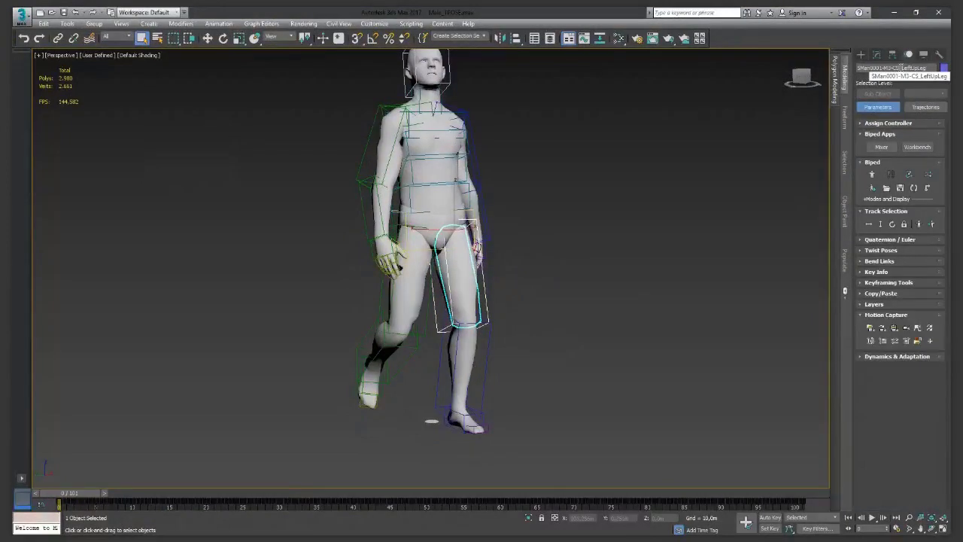
left_click_drag(902, 68, 932, 68)
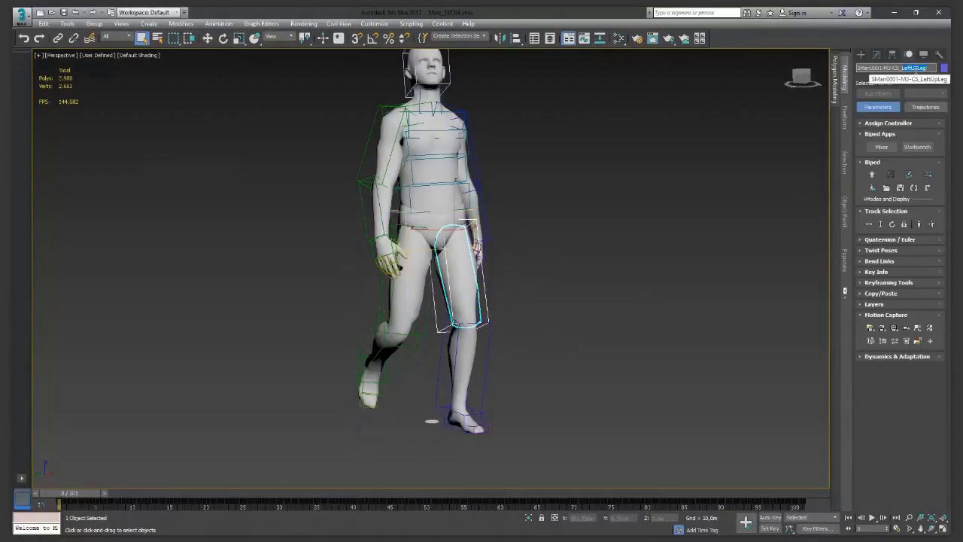
left_click(479, 170)
left_click(481, 209)
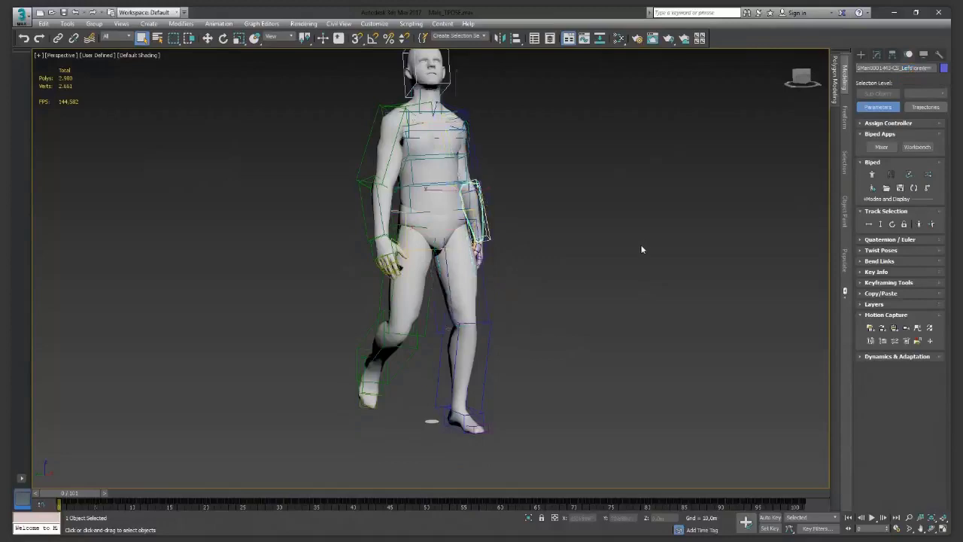
Step: Rename the upper leg bones so the left one ends in L_UpLeg and the right one in R_UpLeg
left_click(489, 320)
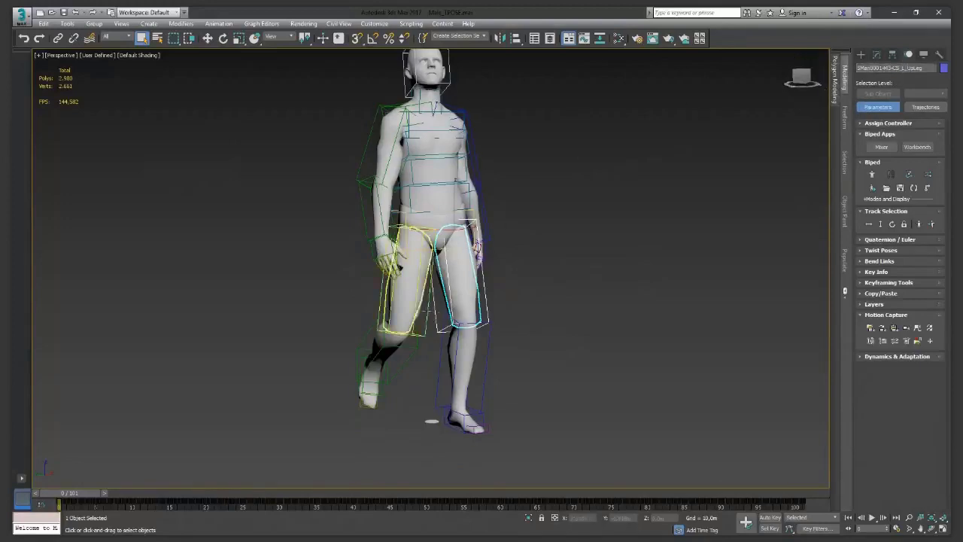
left_click(406, 279)
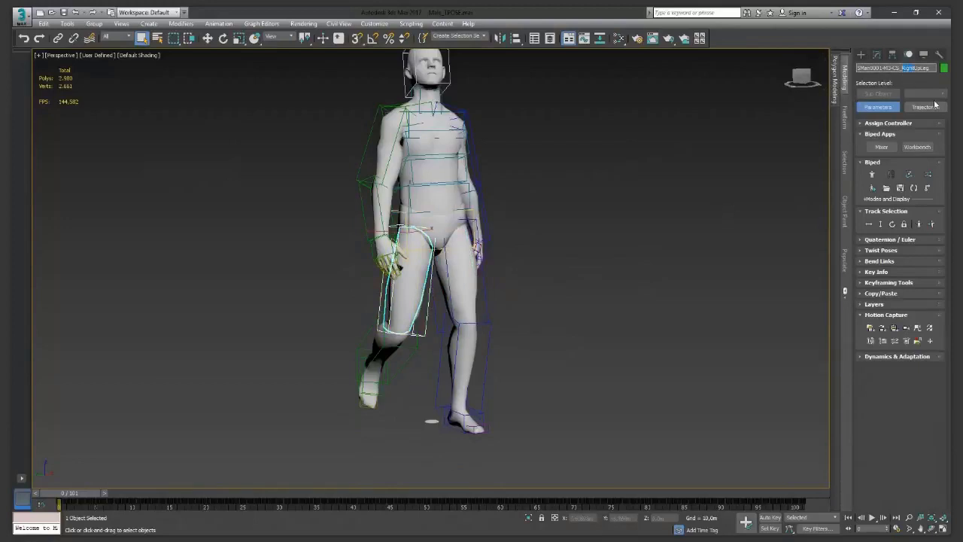
type("R_UpLeg")
mouse_move(500, 244)
middle_mouse_down("alt")
mouse_move(511, 233)
mouse_move(507, 247)
middle_mouse_up("alt")
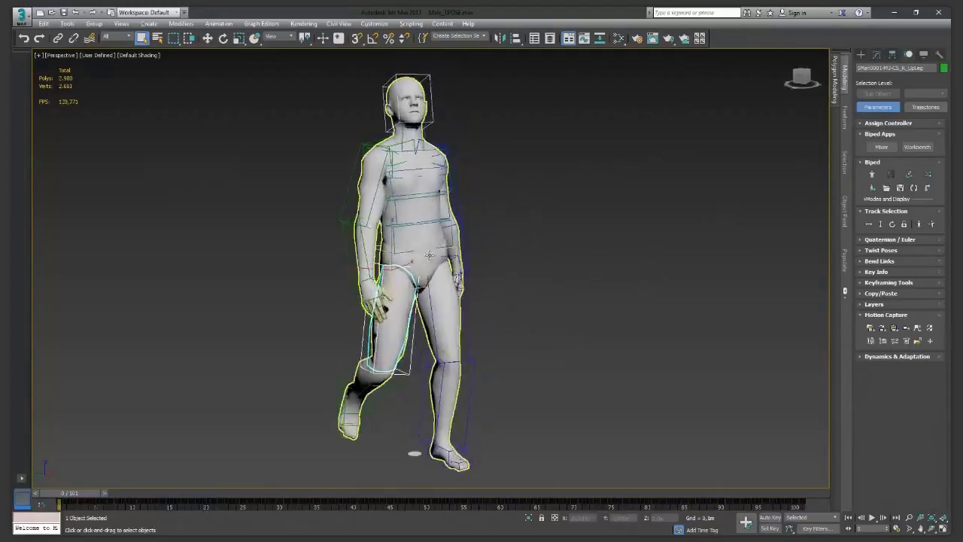
scroll(482, 224, "up", 2)
scroll(473, 234, "down", 8)
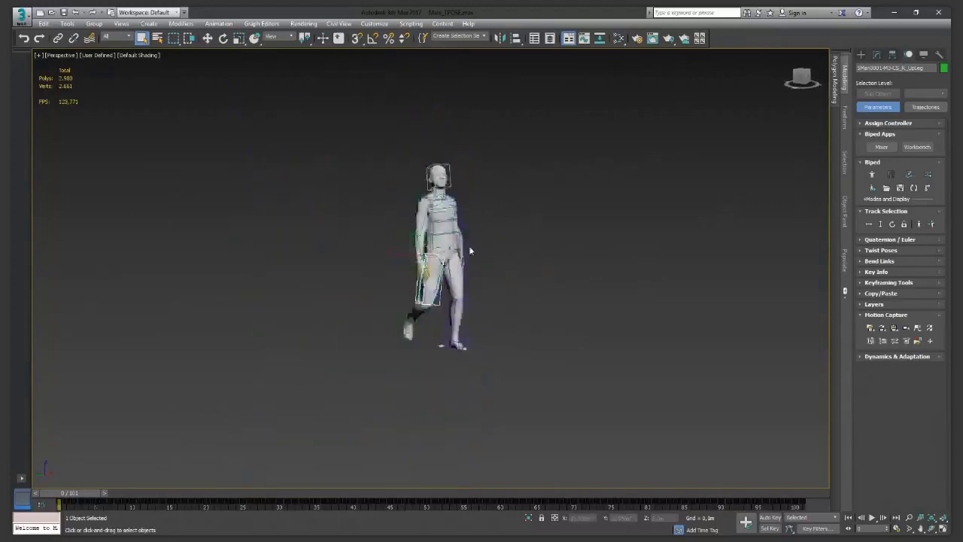
scroll(474, 280, "up", 5)
scroll(473, 280, "down", 5)
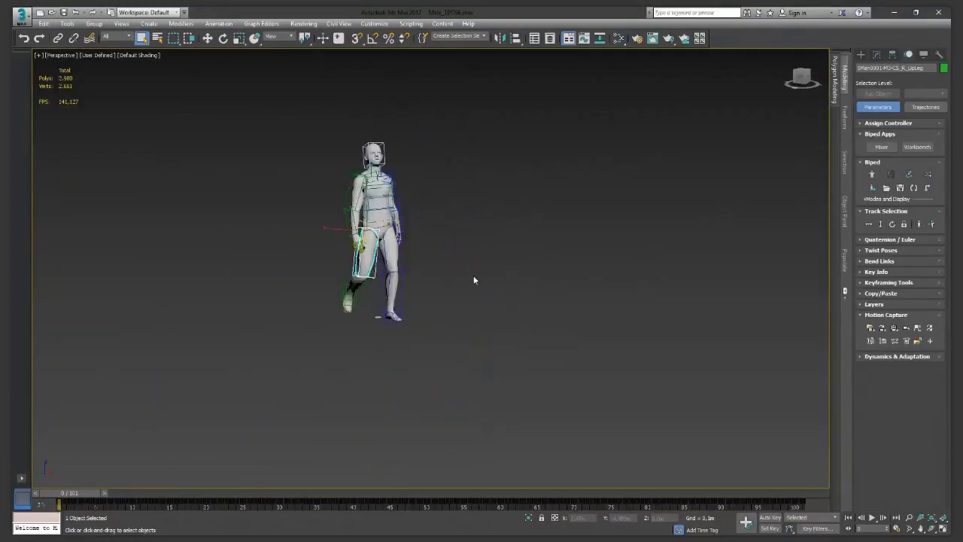
scroll(474, 280, "up", 4)
scroll(474, 280, "down", 12)
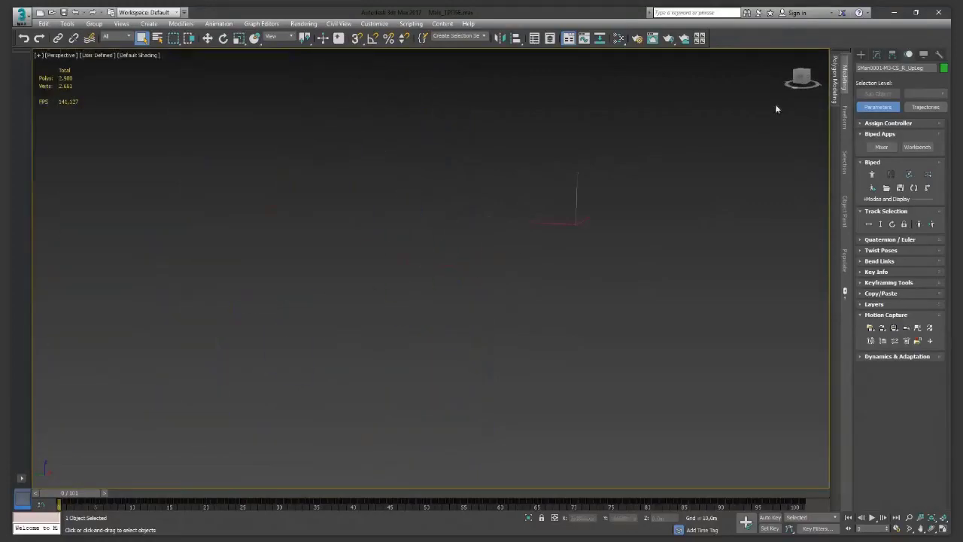
scroll(608, 224, "up", 12)
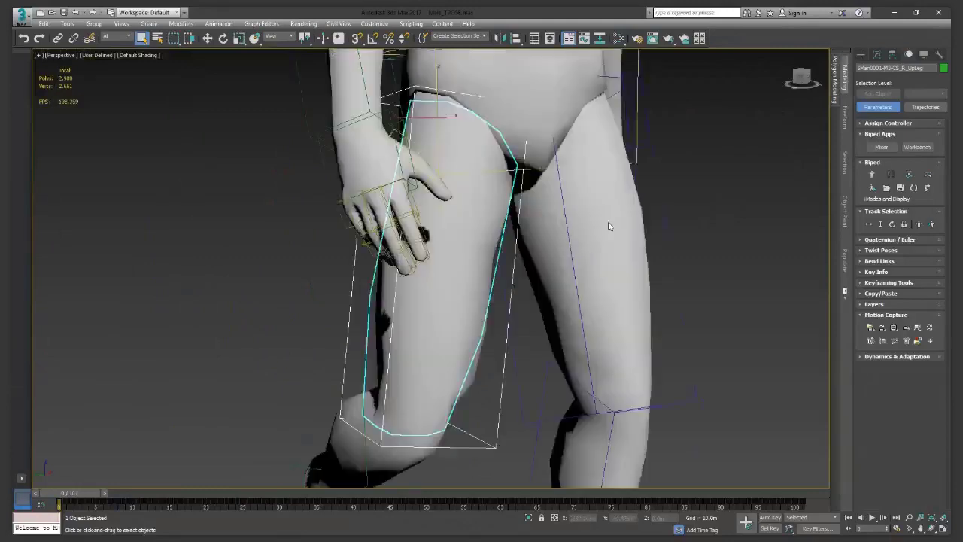
scroll(610, 224, "down", 2)
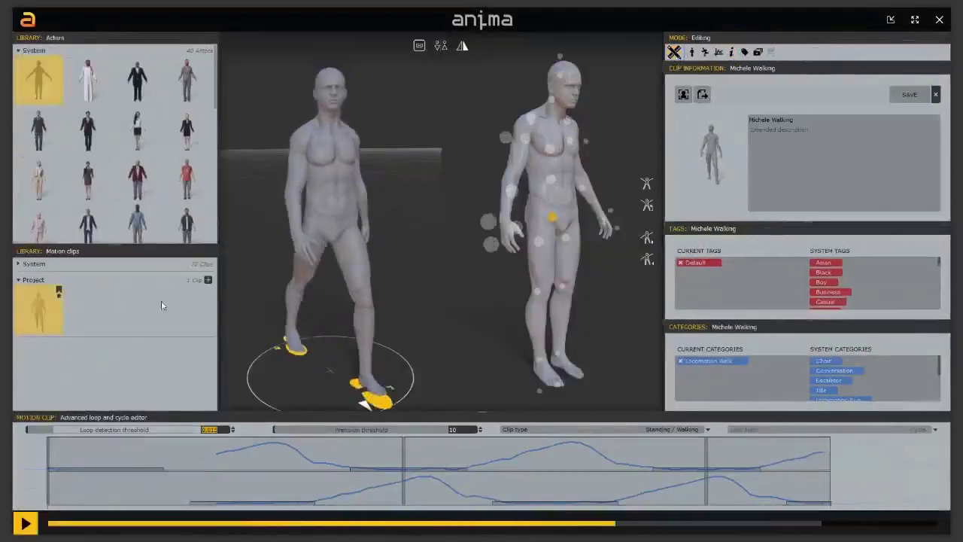
Step: Switch to anima and import MyWalkNamed.FBX as a project motion clip, bringing up the bone matching
left_click(209, 281)
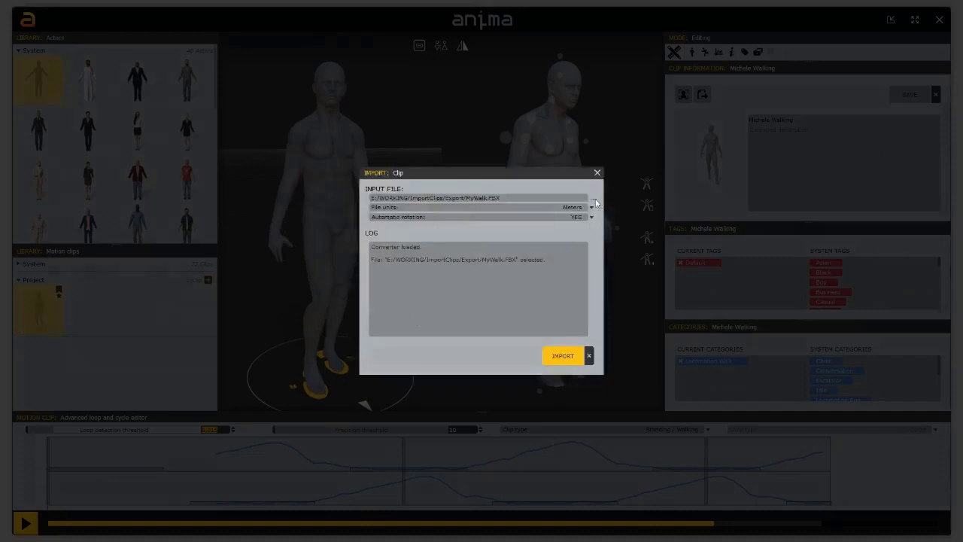
left_click(592, 198)
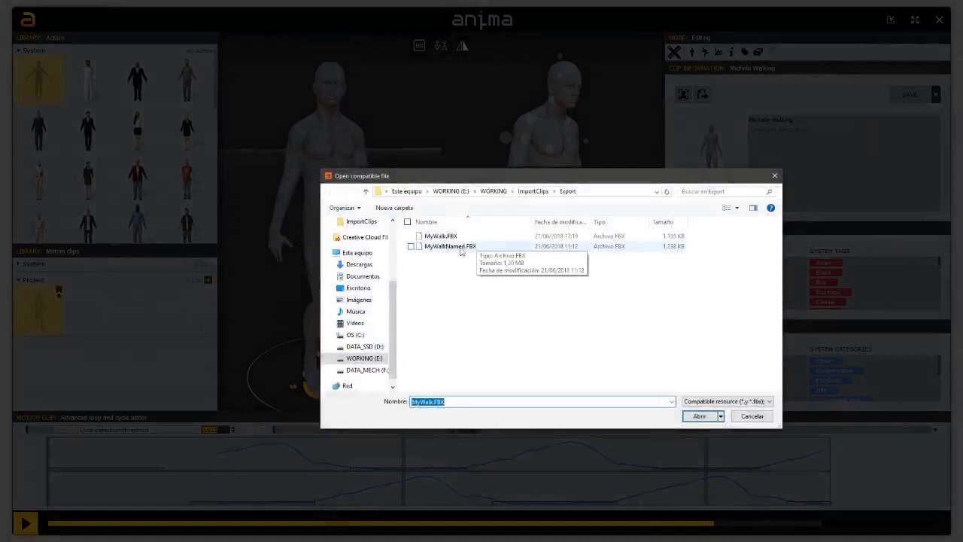
left_click(449, 248)
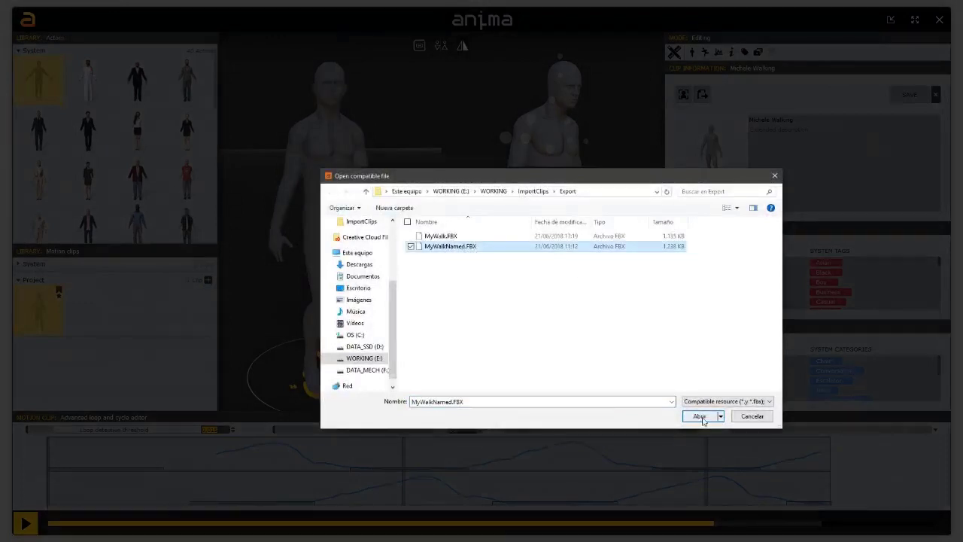
left_click(700, 416)
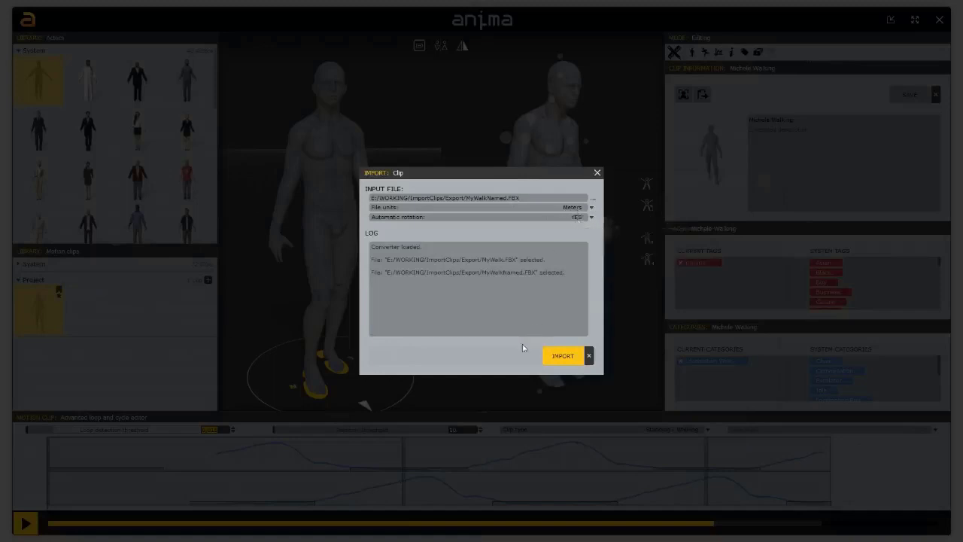
left_click(568, 358)
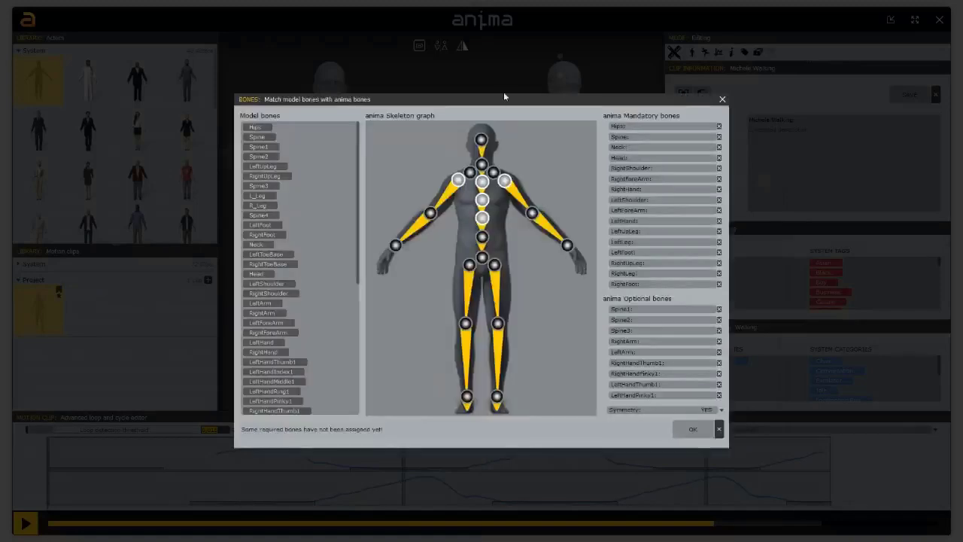
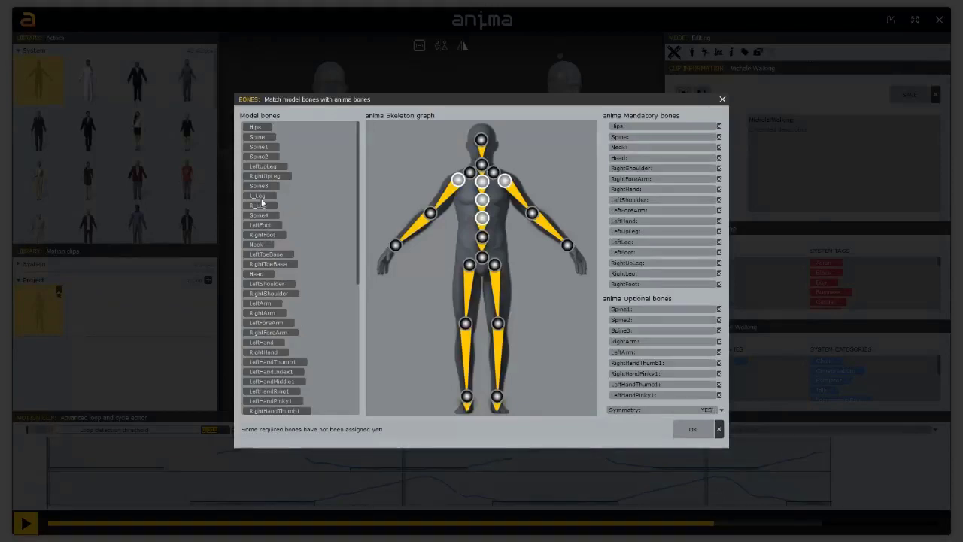
Step: Try matching the L_Leg and R_Leg, upper leg and foot bones to their anima counterparts, and cancel the clip import
left_click_drag(259, 205, 672, 246)
left_click_drag(675, 244, 673, 241)
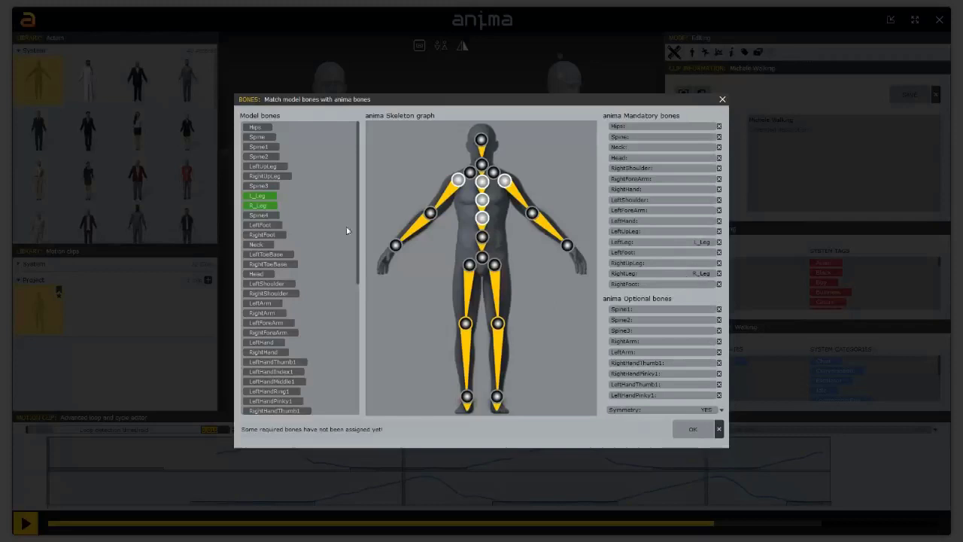
left_click_drag(270, 176, 667, 236)
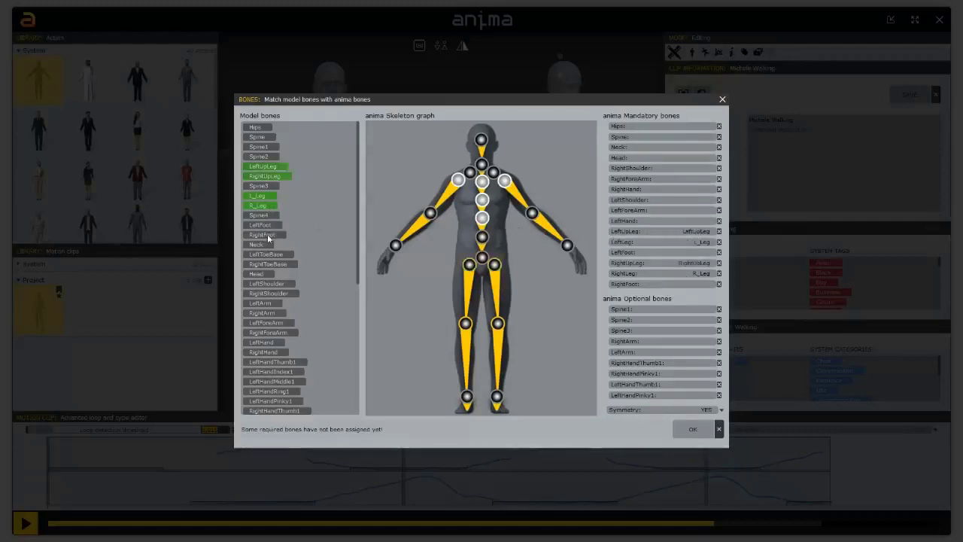
left_click_drag(268, 238, 704, 286)
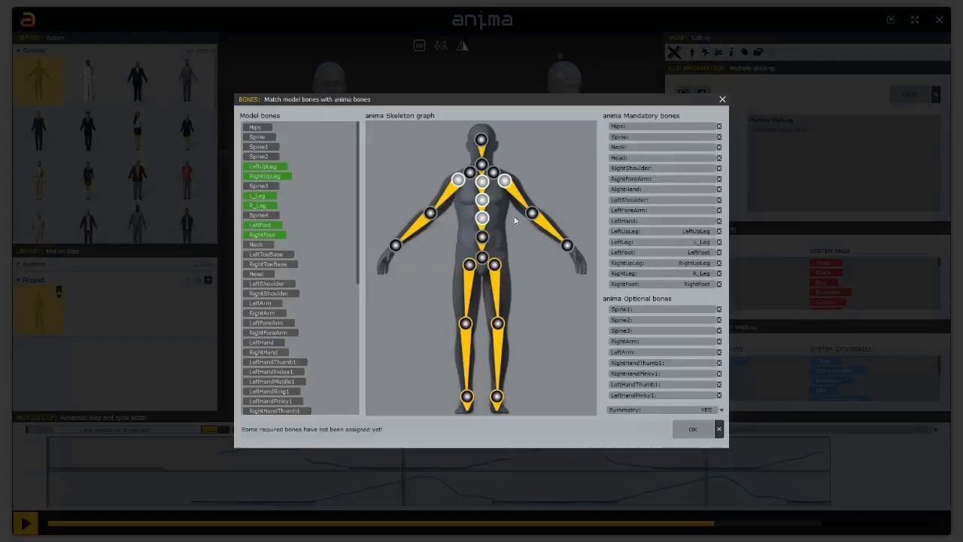
left_click(723, 100)
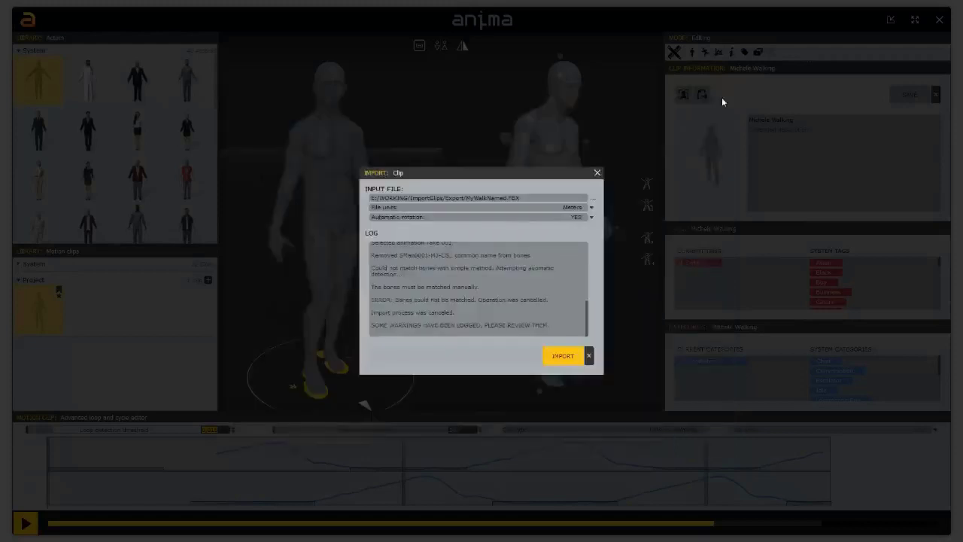
left_click(589, 356)
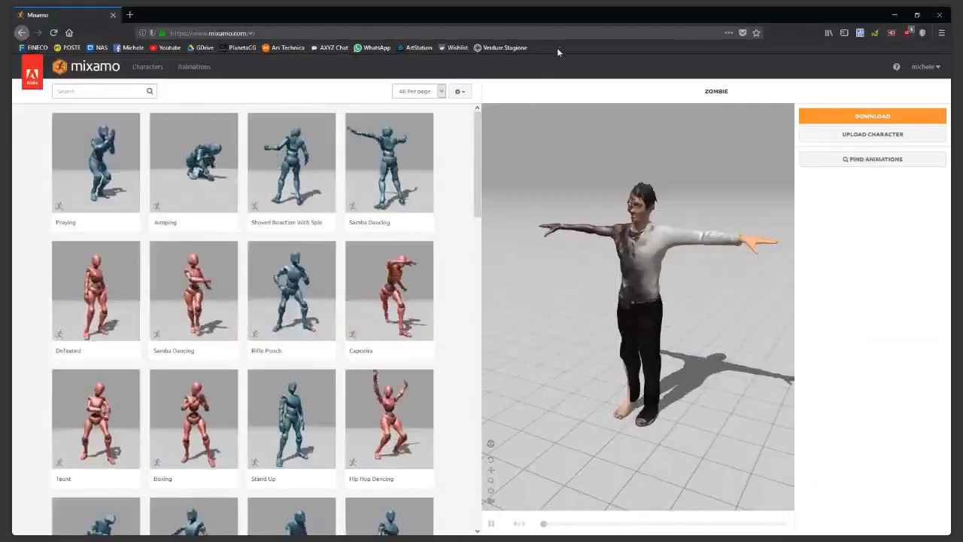
Step: Switch to Mixamo in the browser, hide the bookmarks toolbar and show the animations library
right_click(784, 33)
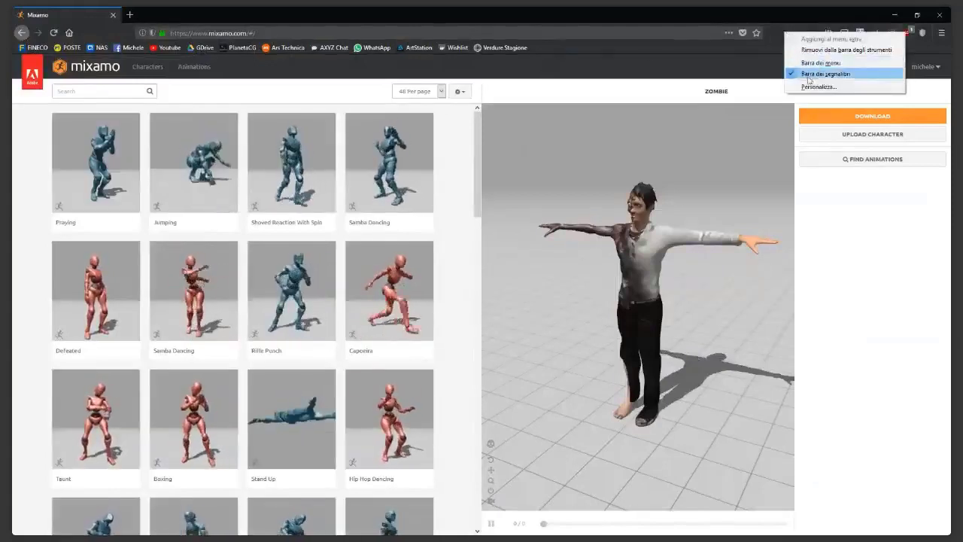
left_click(824, 70)
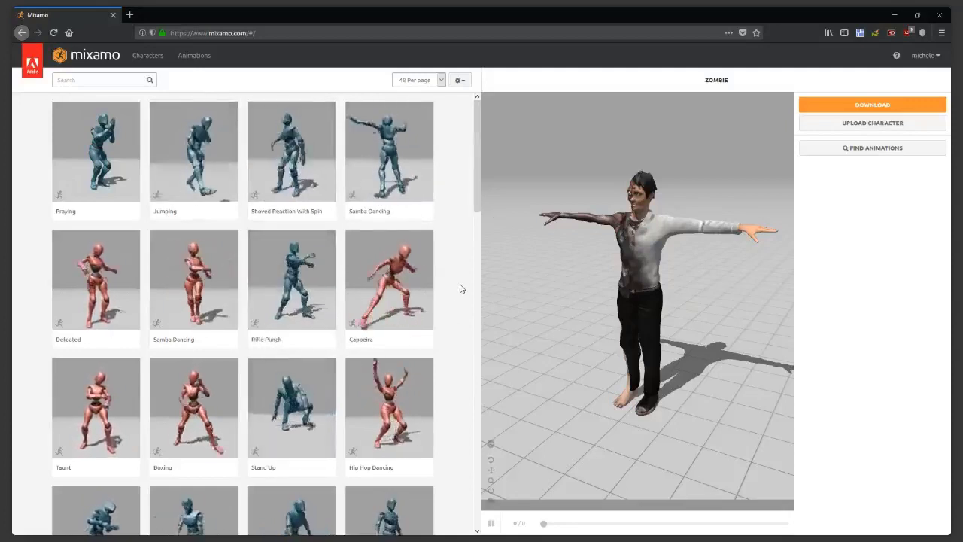
left_click(192, 60)
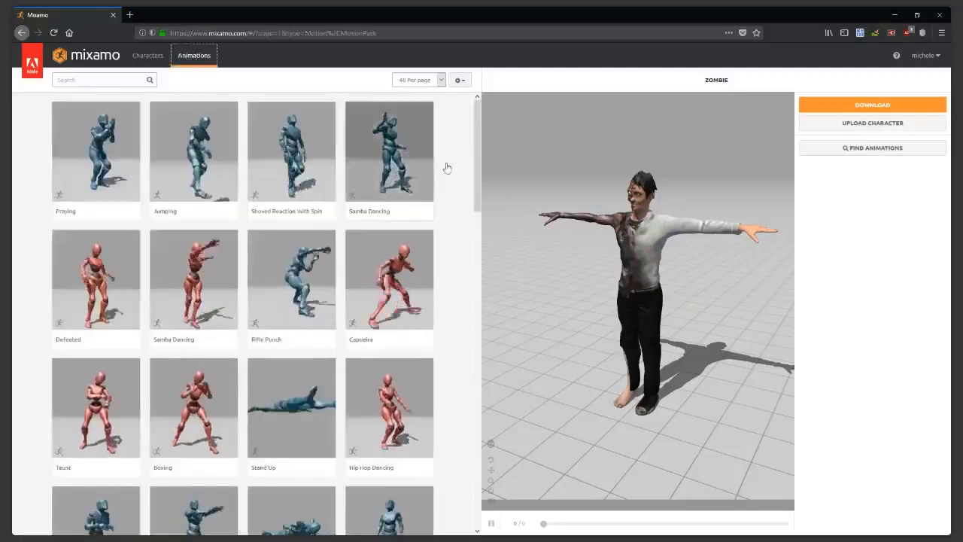
left_click(460, 80)
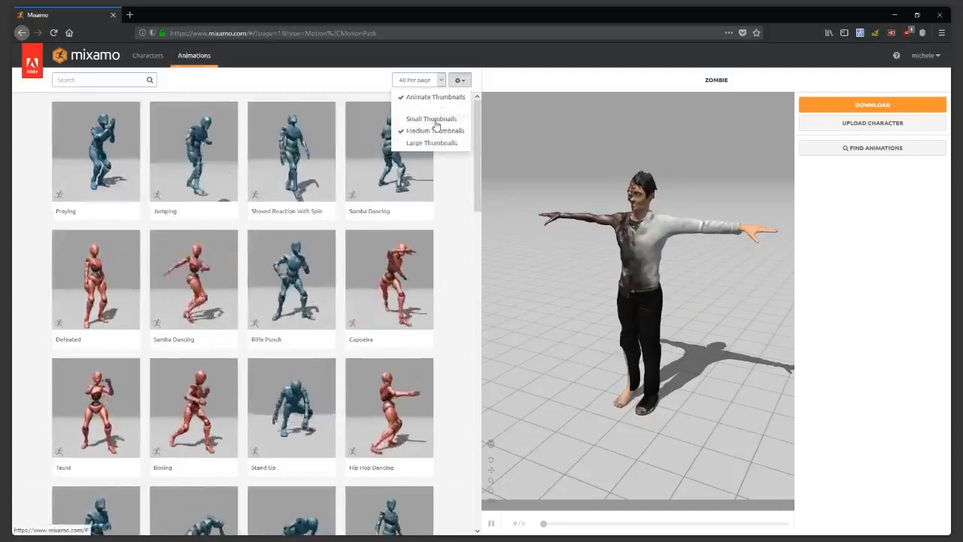
left_click(441, 82)
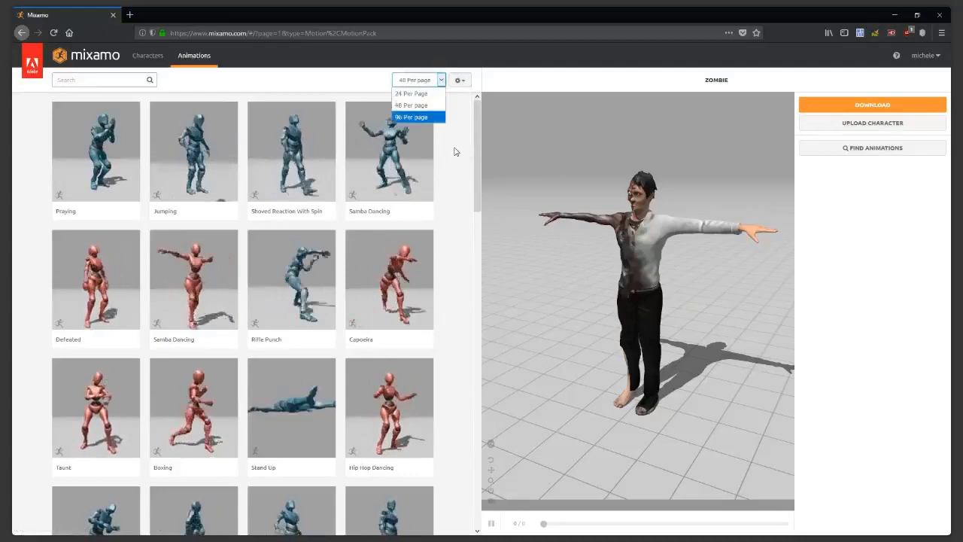
left_click(196, 89)
left_click(133, 79)
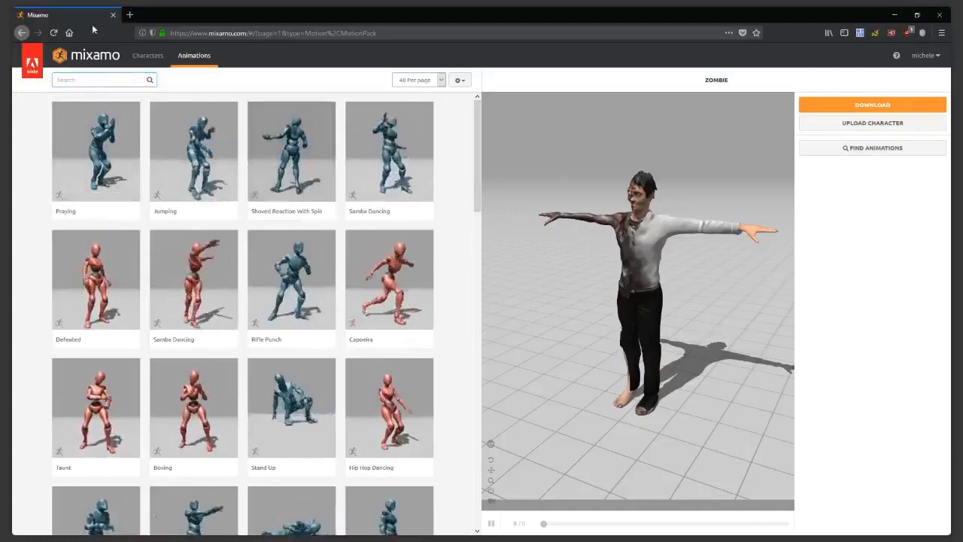
key("F5")
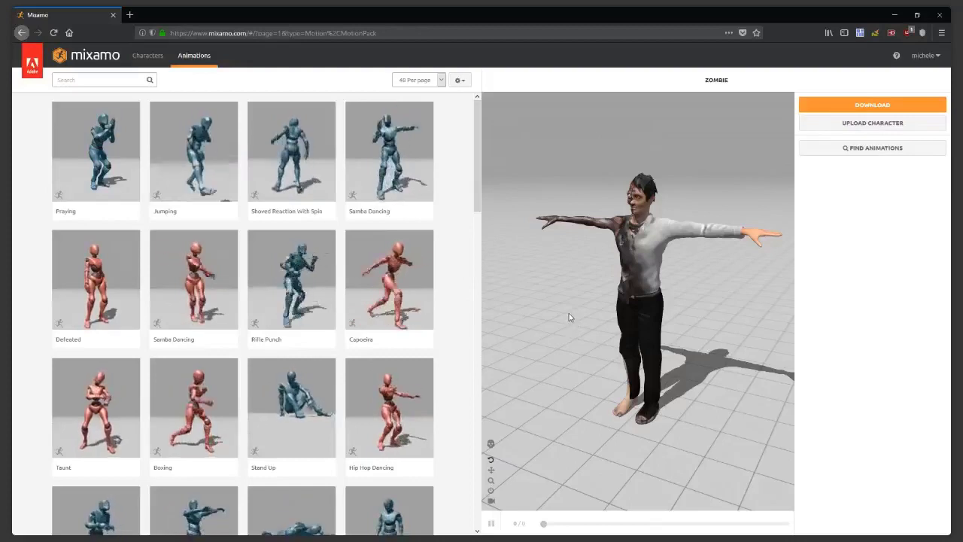
Step: Search the Mixamo animations for "walk" and apply the second Walking animation in the second row to the zombie
left_click(118, 81)
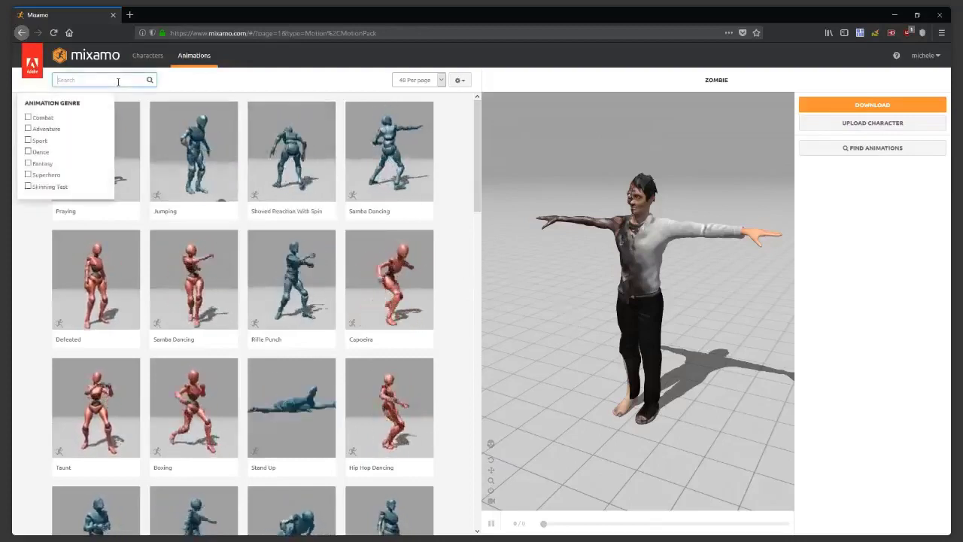
type("walk")
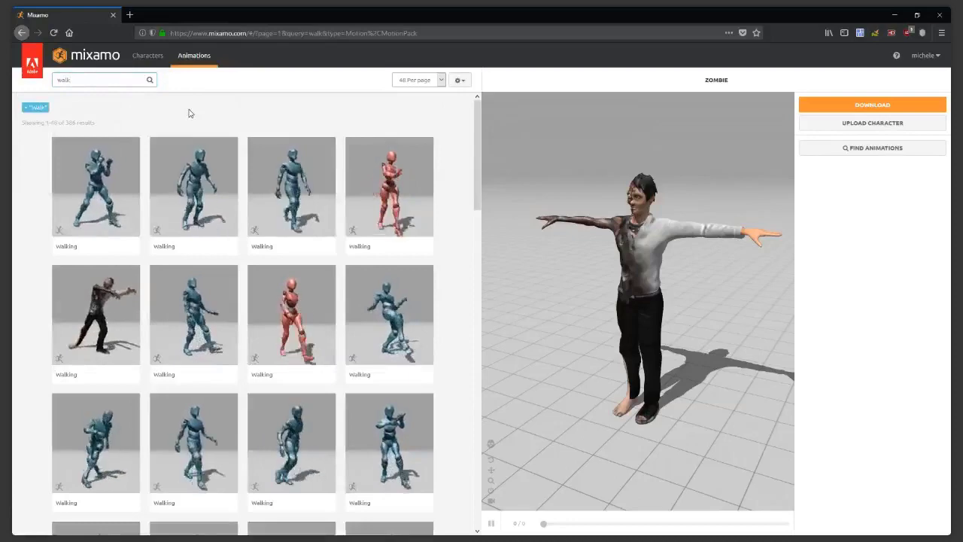
left_click(205, 329)
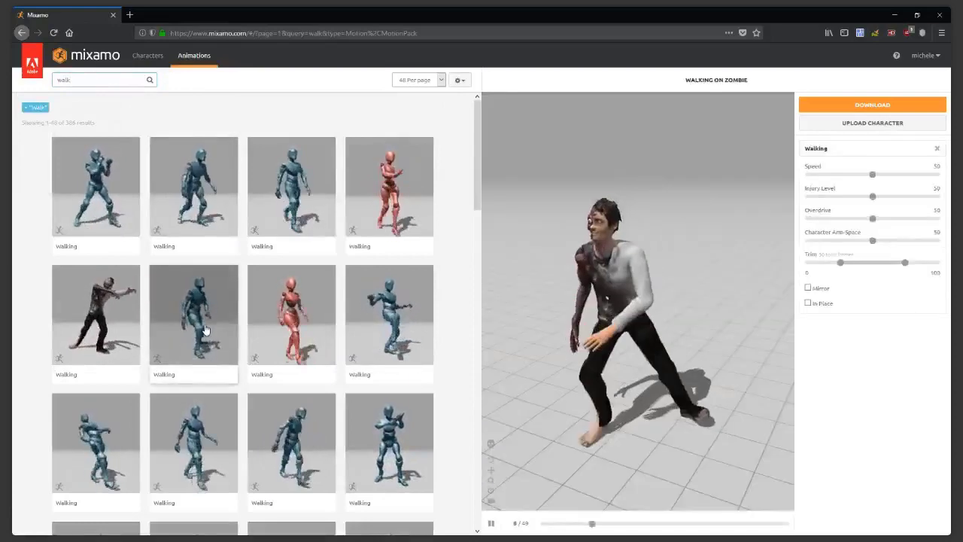
left_click_drag(658, 382, 658, 423)
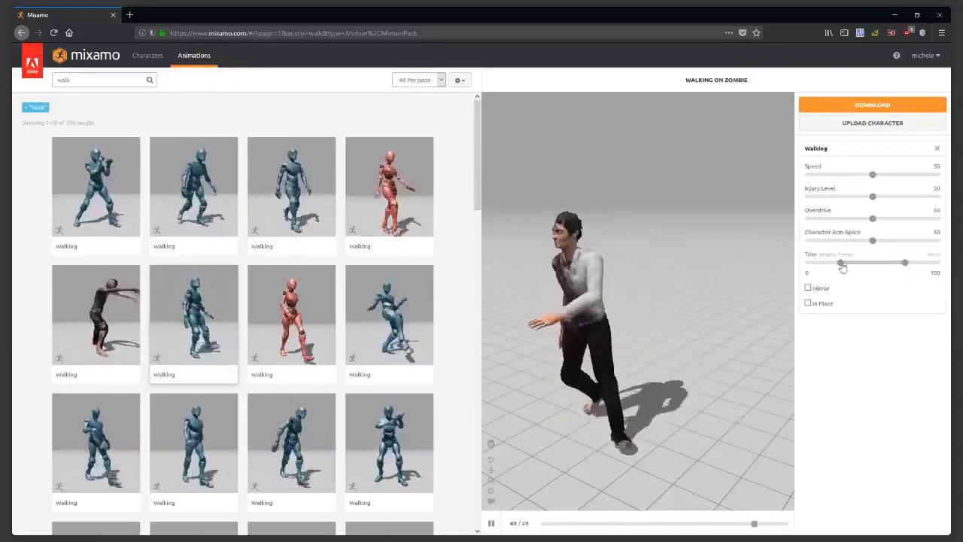
Step: Extend the Walking animation's trim range from -50 to 150, and try the In Place option before turning it off again
left_click(808, 261)
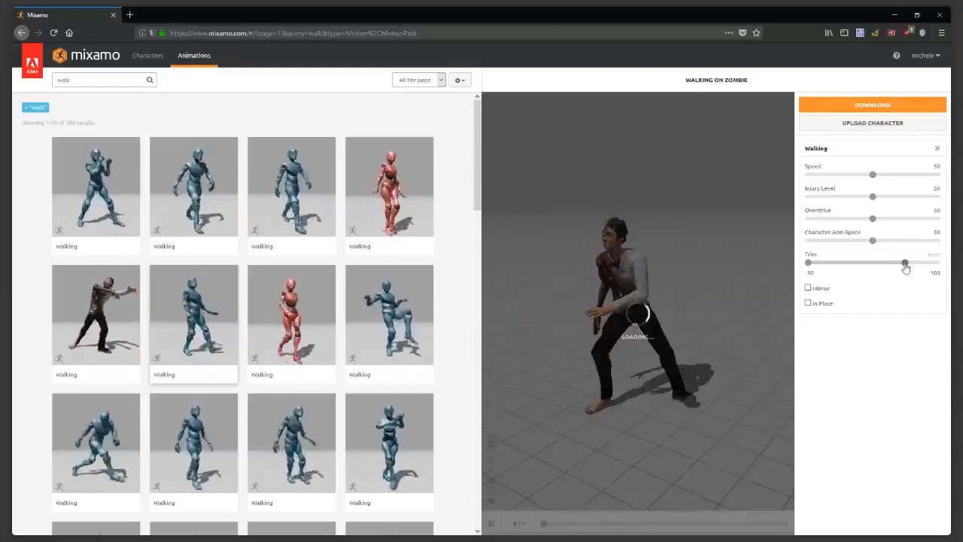
left_click_drag(906, 265, 937, 264)
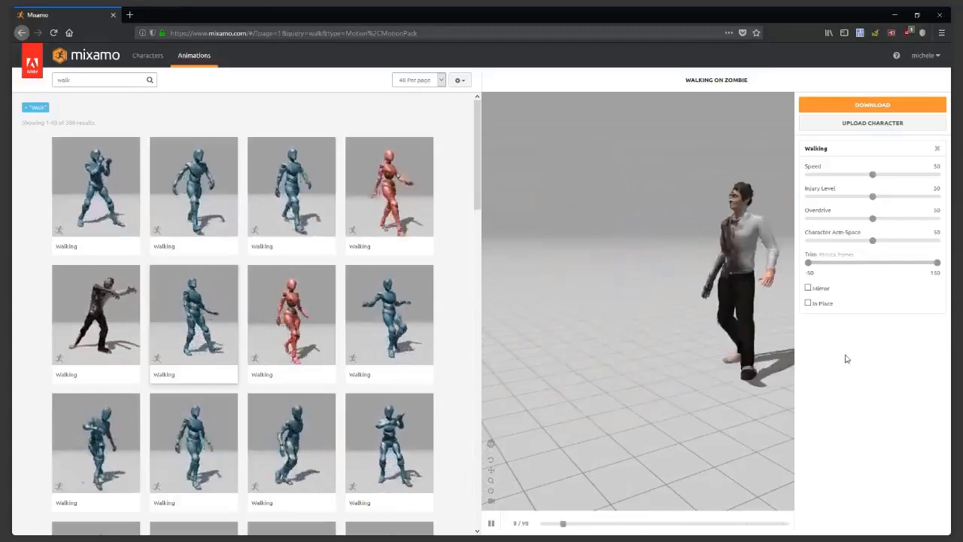
left_click(808, 304)
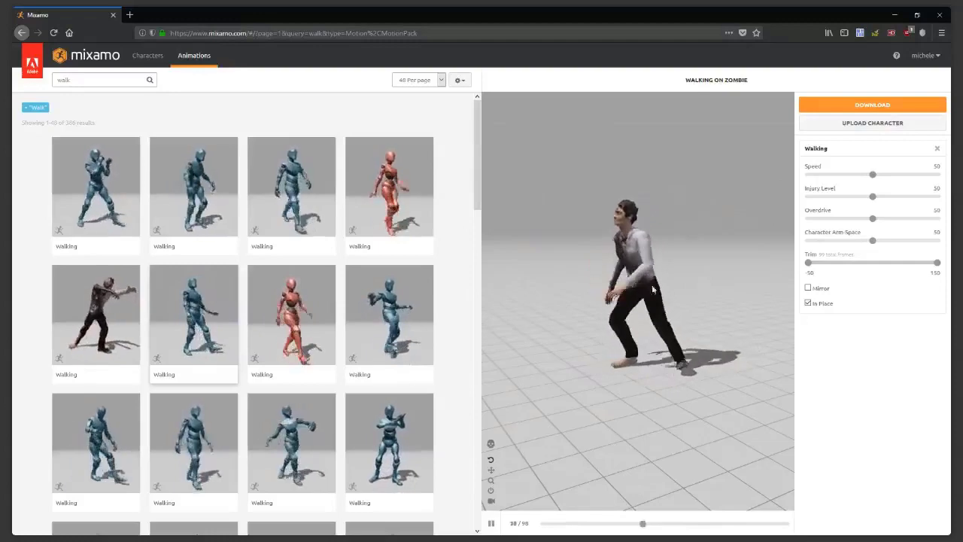
left_click(809, 304)
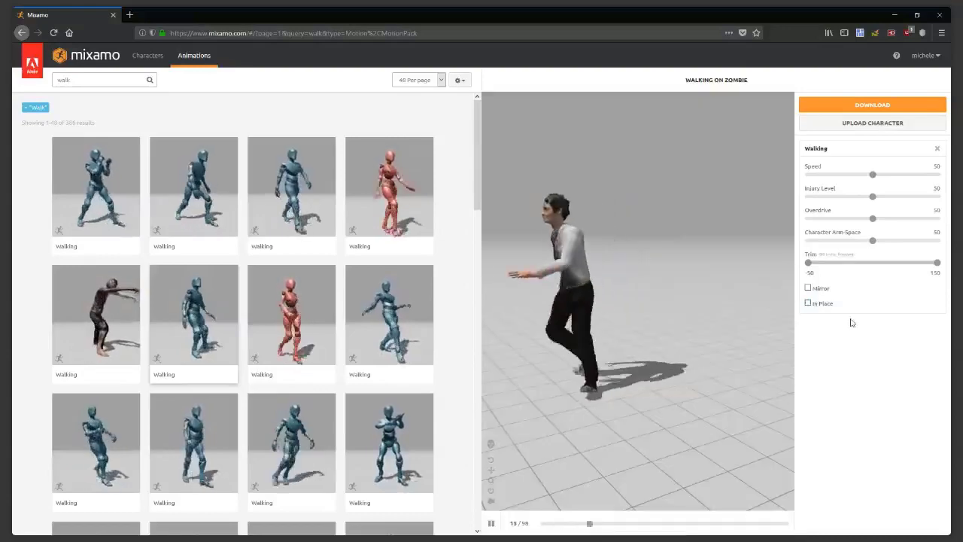
Step: Download the Walking animation as FBX without skin, saving it as MixamoLimpWalkinAnim in the ImportClips Export folder
left_click(866, 109)
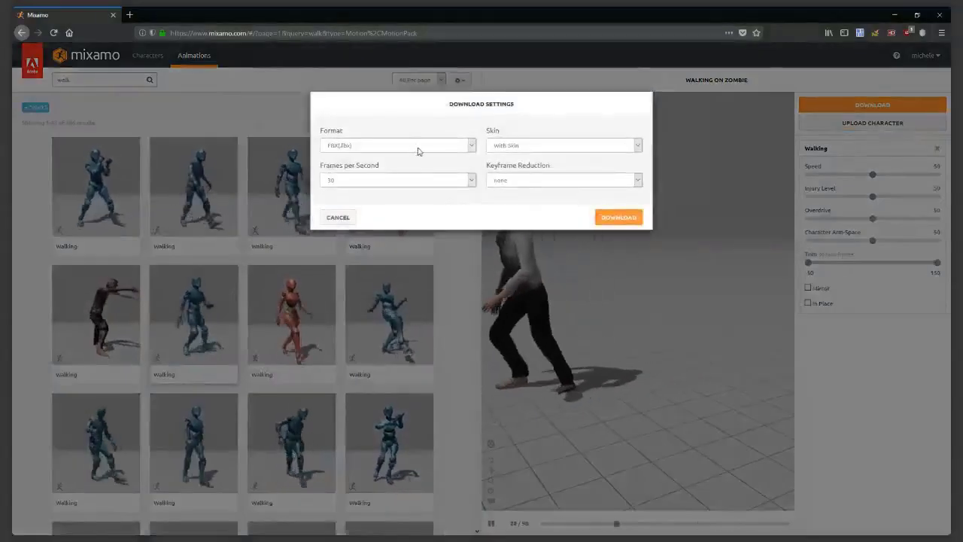
left_click(541, 147)
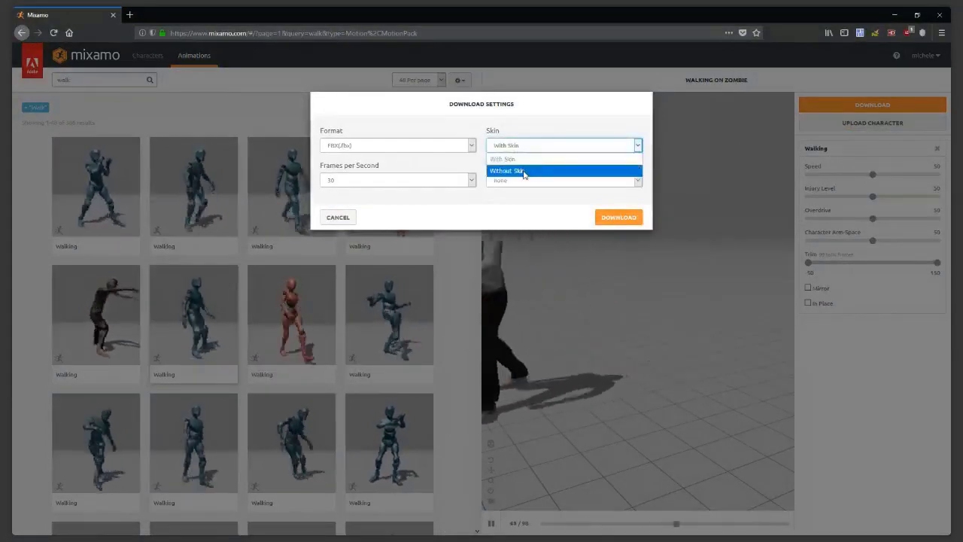
left_click(525, 172)
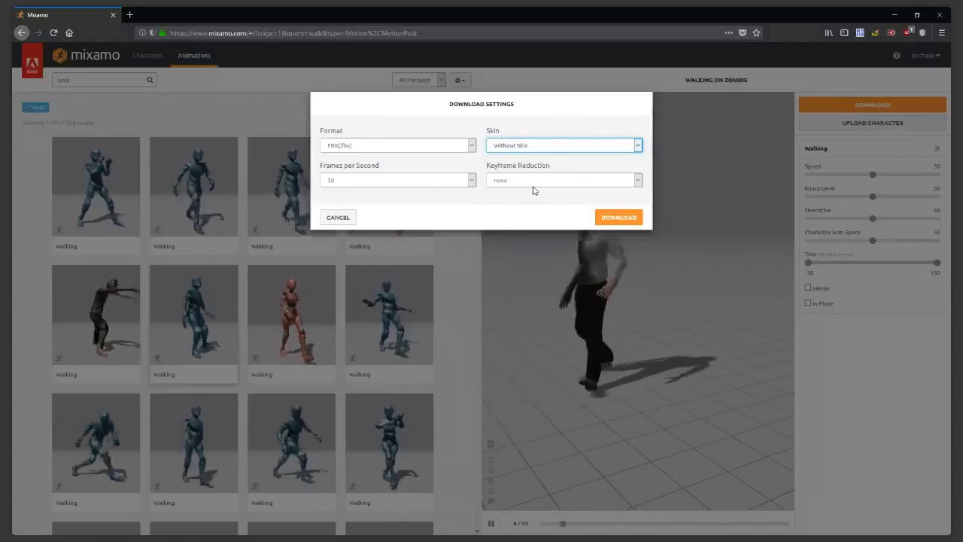
left_click(602, 218)
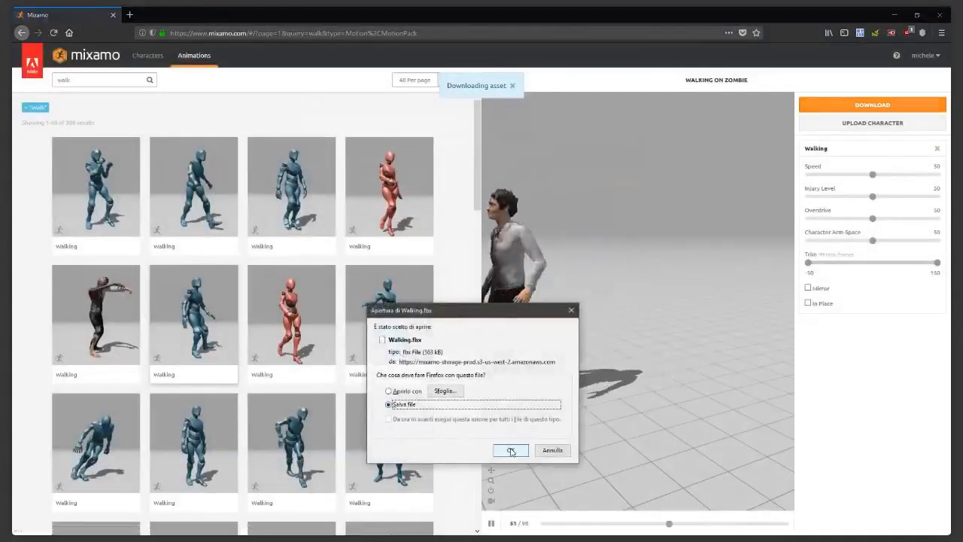
left_click(511, 450)
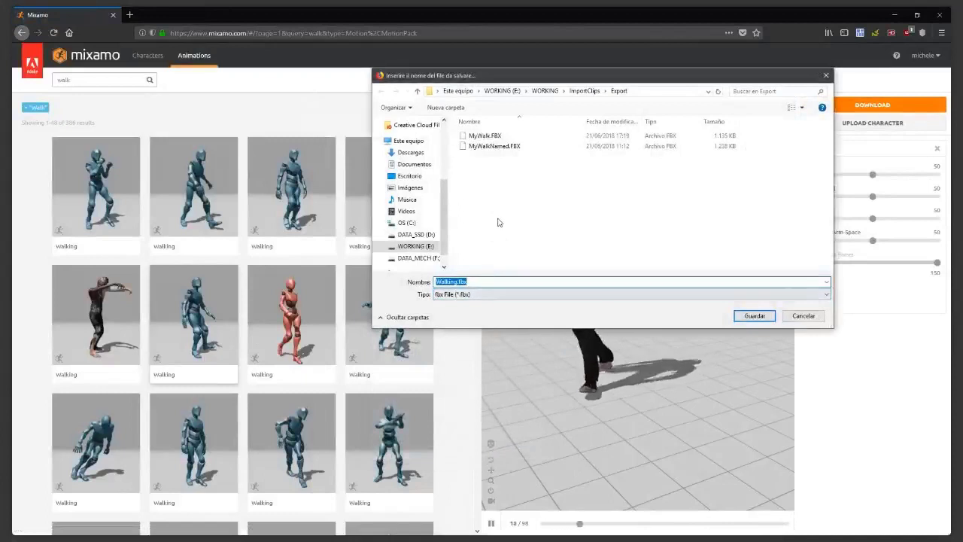
type("MixamoLimp")
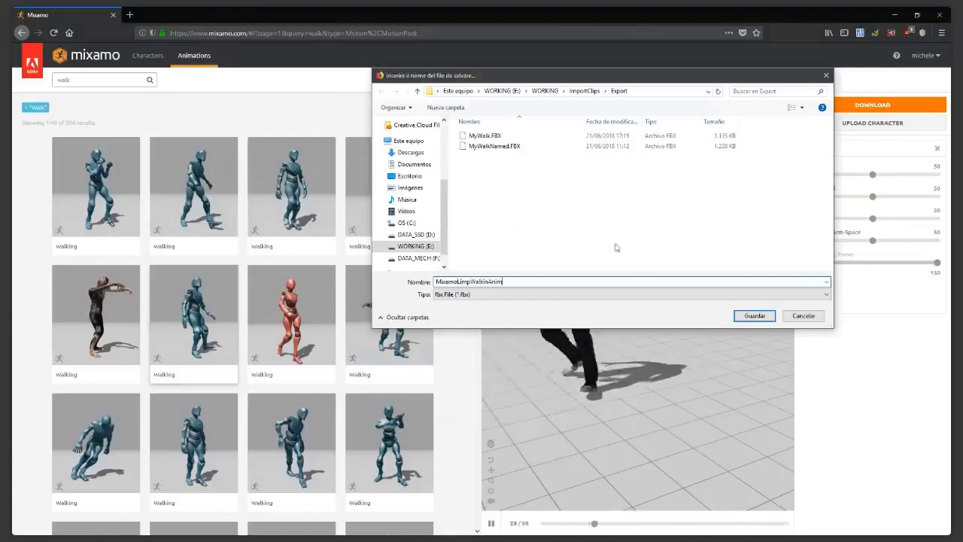
left_click(755, 317)
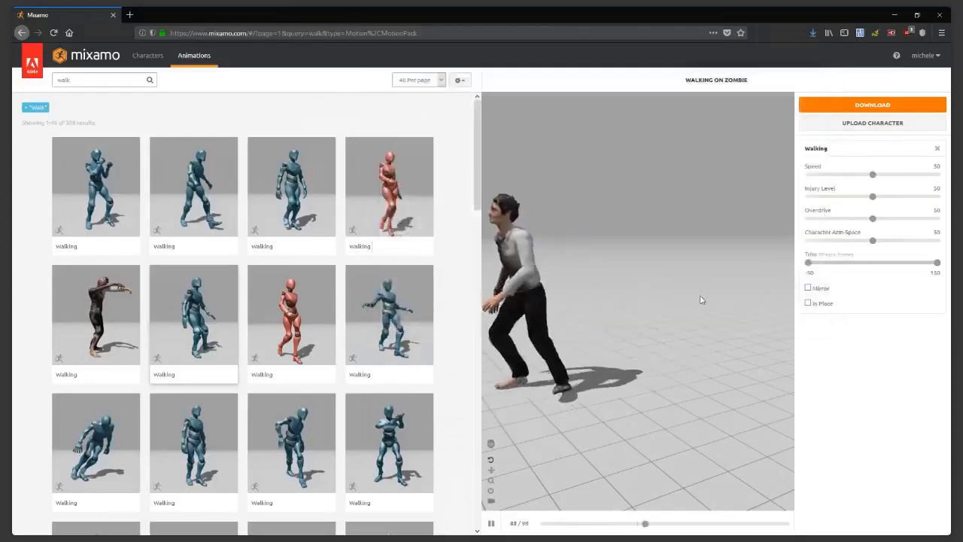
Step: Switch back to anima and choose MixamoLimpWalkinAnim.fbx as the input file for a new project motion clip
left_click(896, 17)
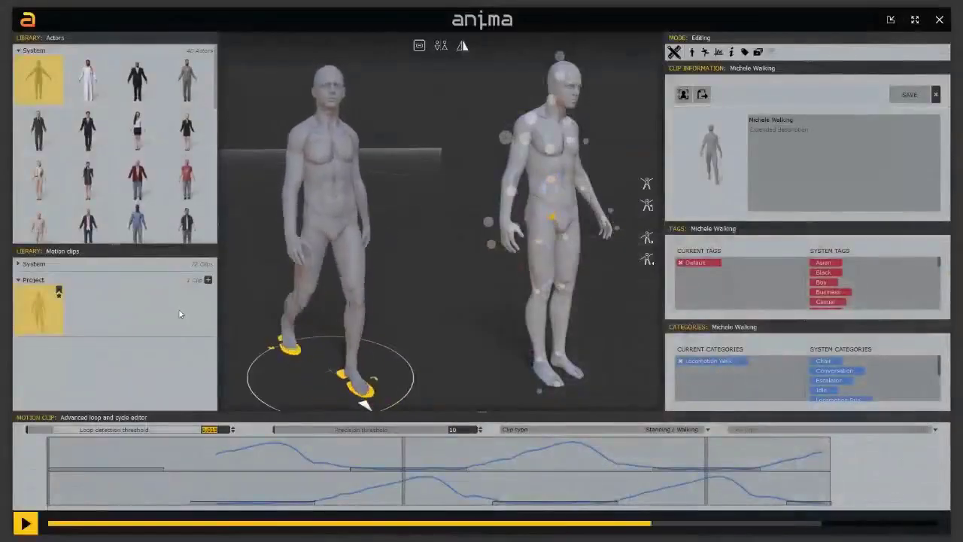
left_click(208, 280)
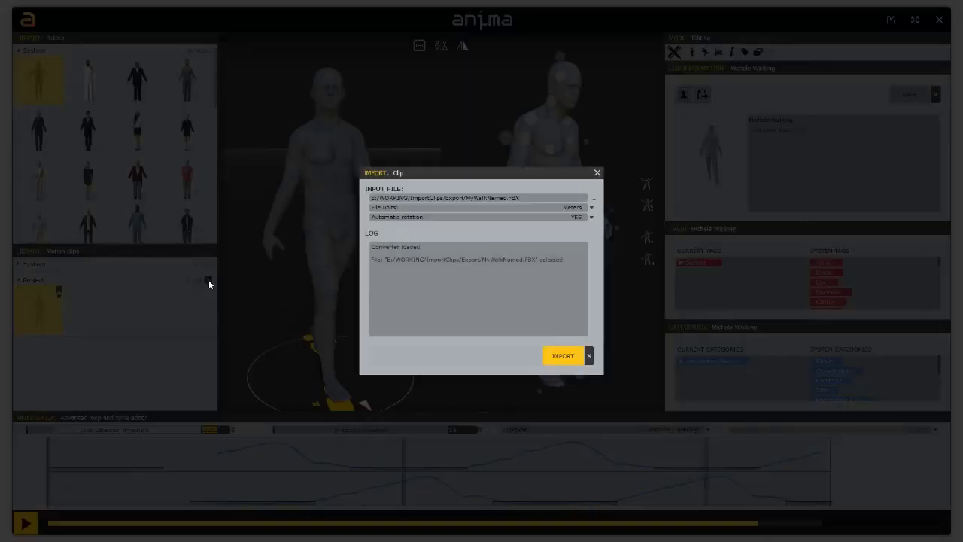
left_click(592, 203)
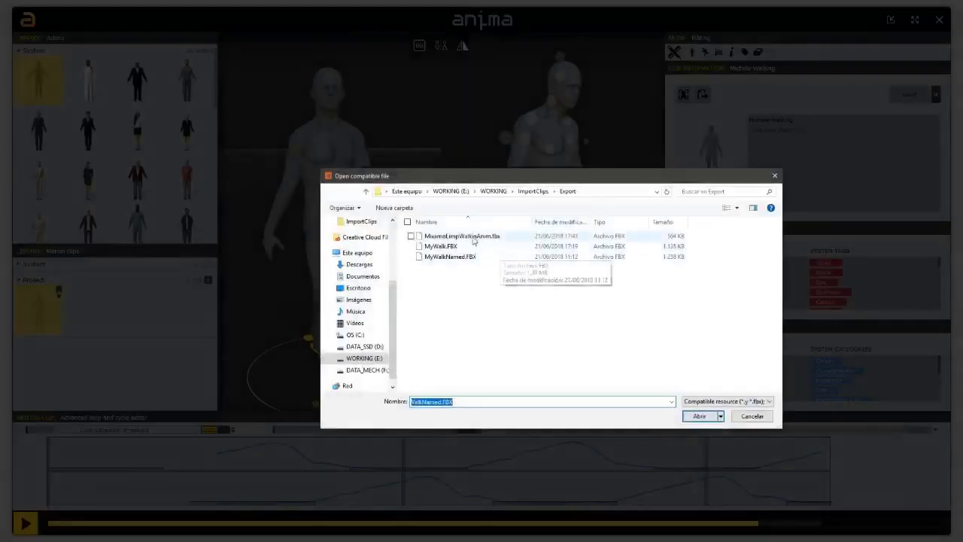
left_click(473, 238)
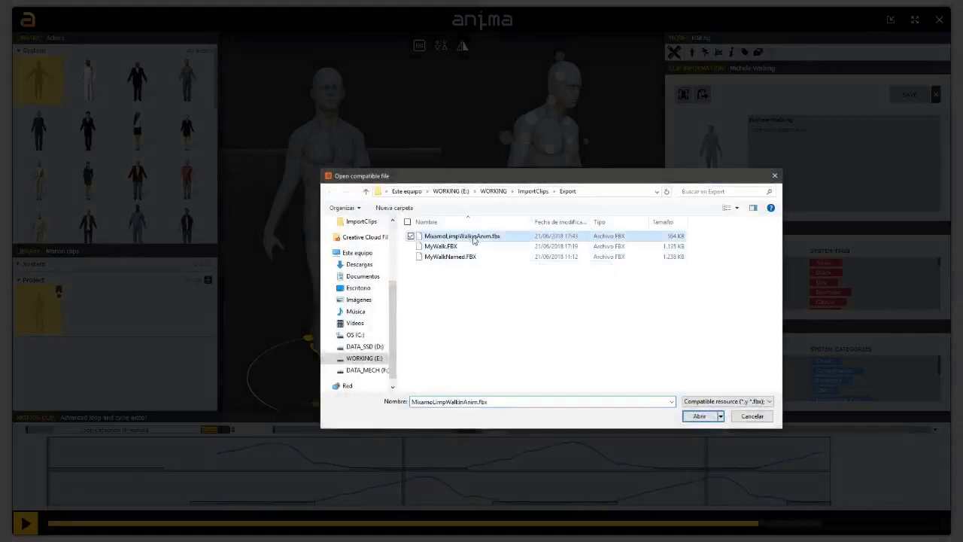
left_click(699, 416)
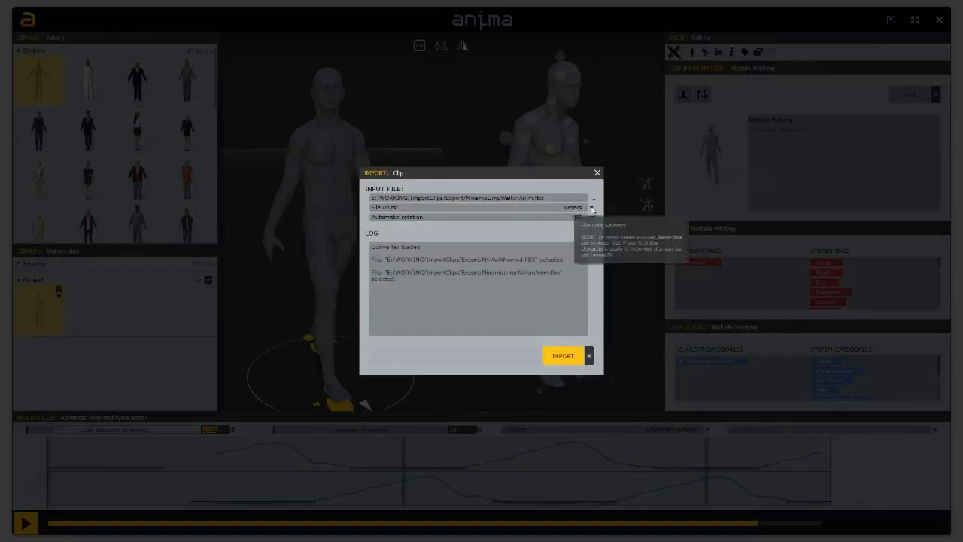
Step: Set the file units to Centimeters and import the clip with a movement orientation of 0°
left_click(591, 208)
left_click(500, 229)
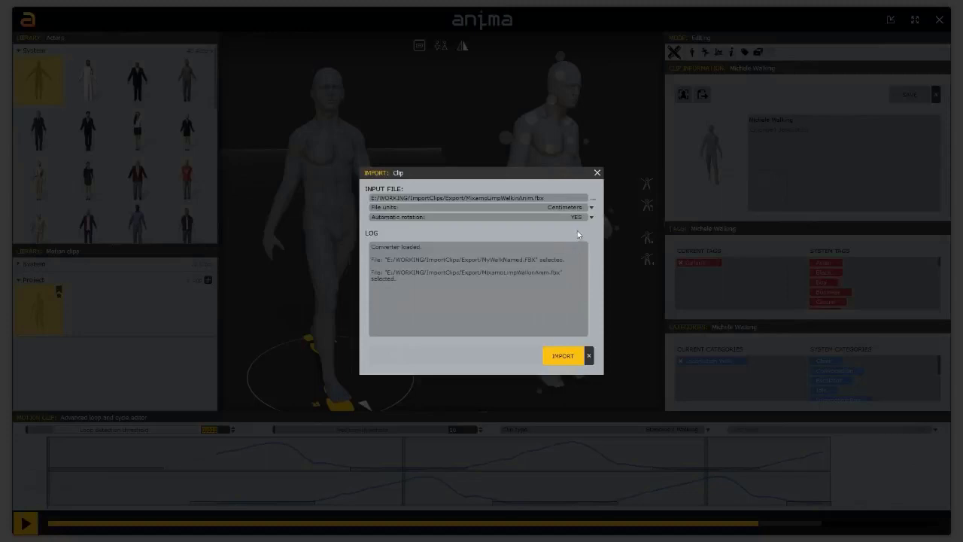
left_click(563, 356)
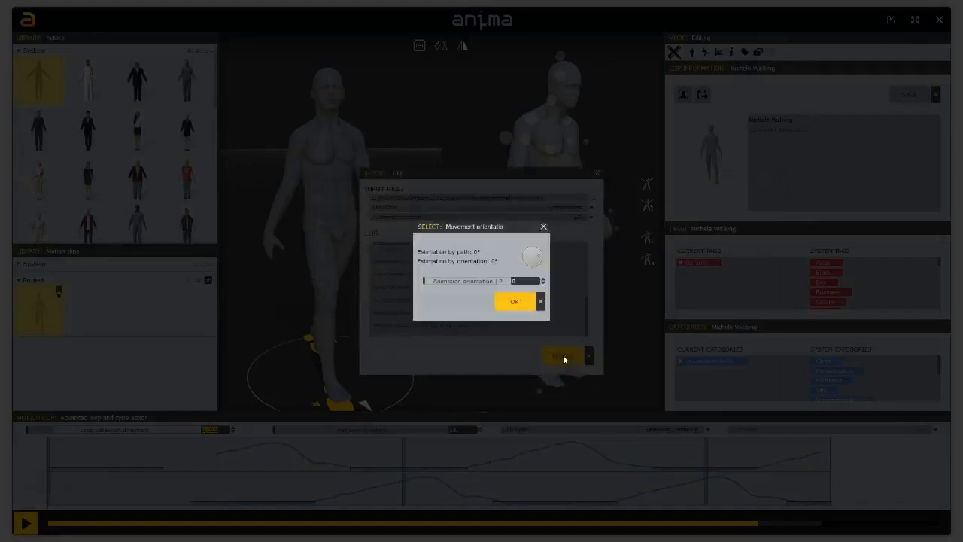
left_click(515, 303)
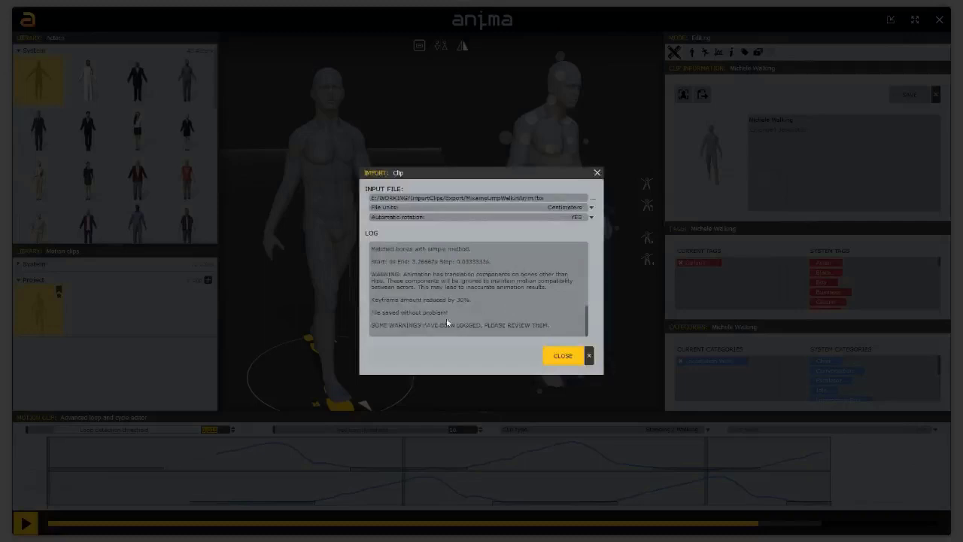
left_click(565, 357)
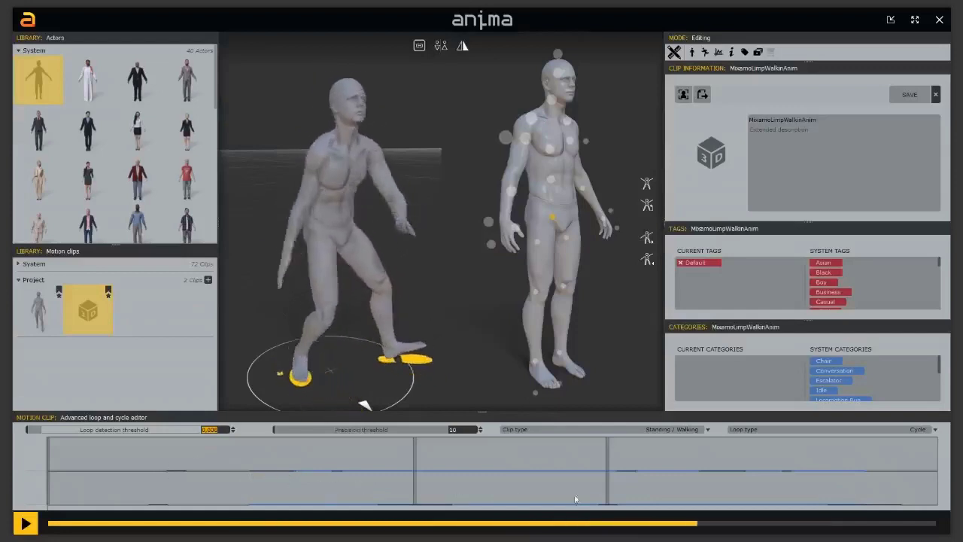
Step: Assign the Locomotion Walk category to the MixamoLimpWalkinAnim clip
left_click(58, 531)
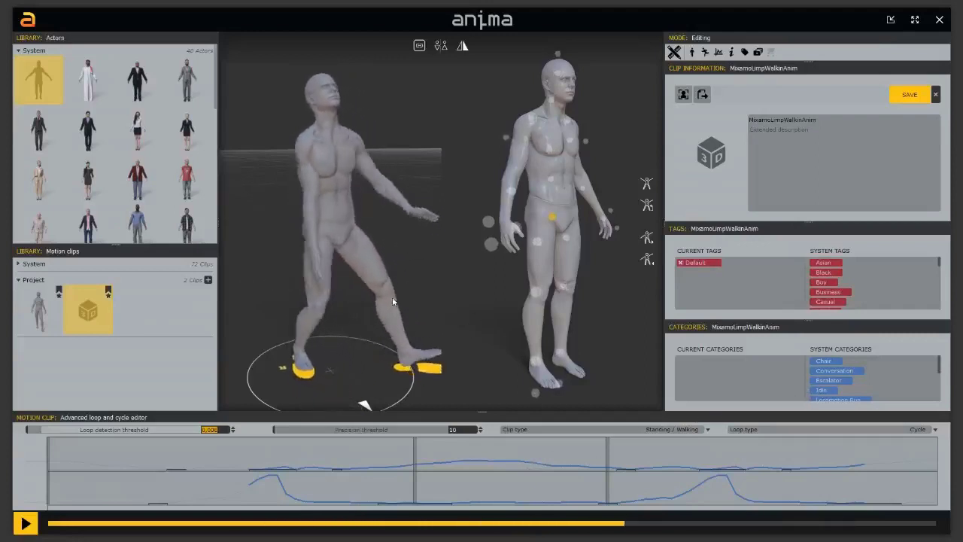
scroll(848, 388, "down", 3)
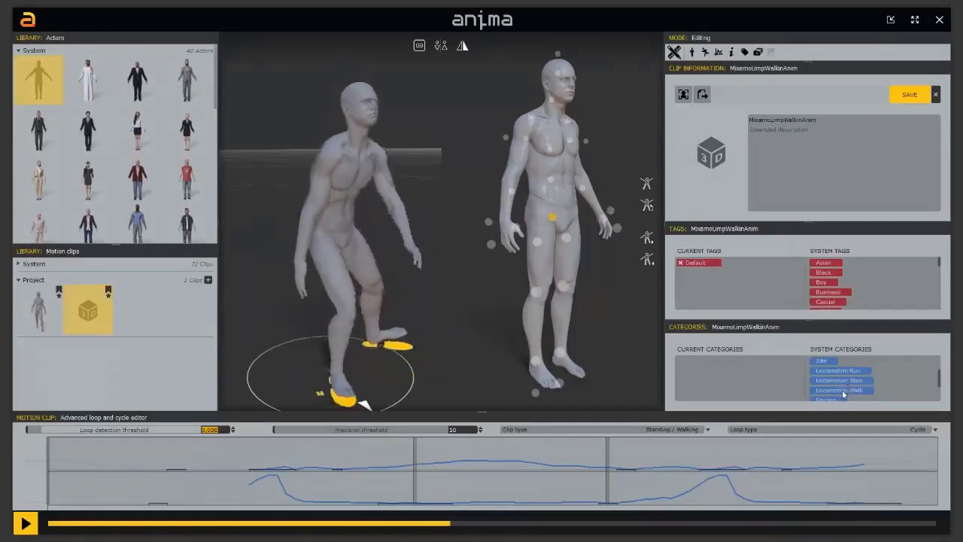
left_click_drag(848, 389, 739, 370)
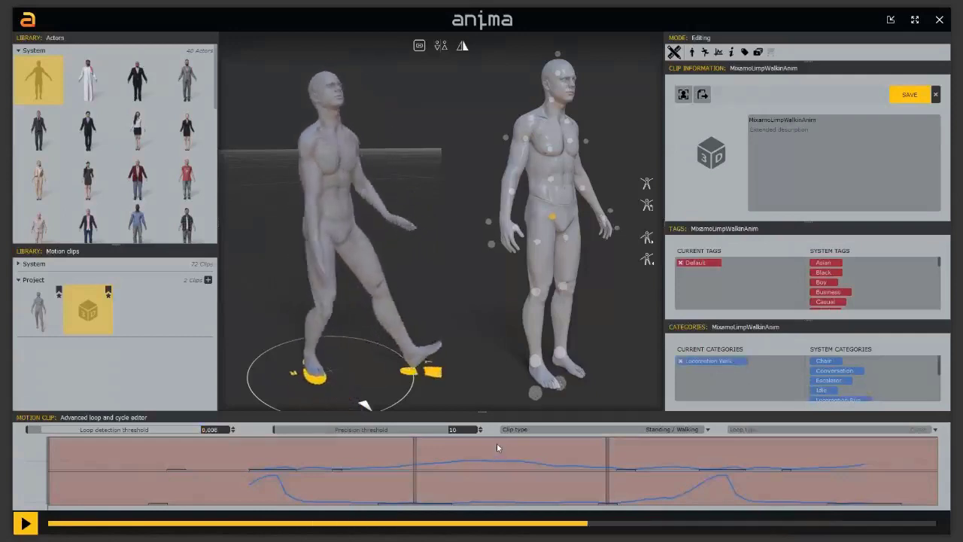
Step: Try several start and end frames for the walk clip's range, ending with frames 28 to 91
mouse_move(497, 443)
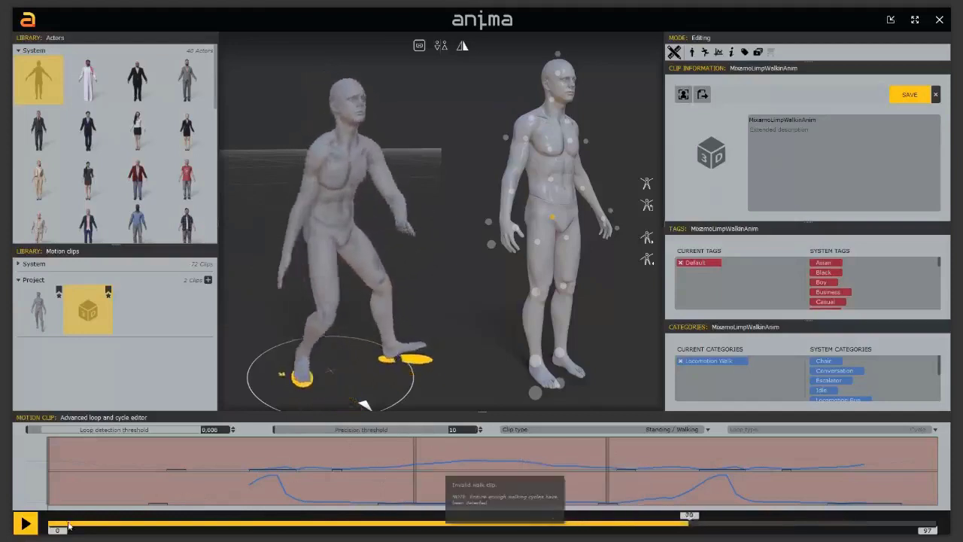
left_click_drag(68, 527, 294, 524)
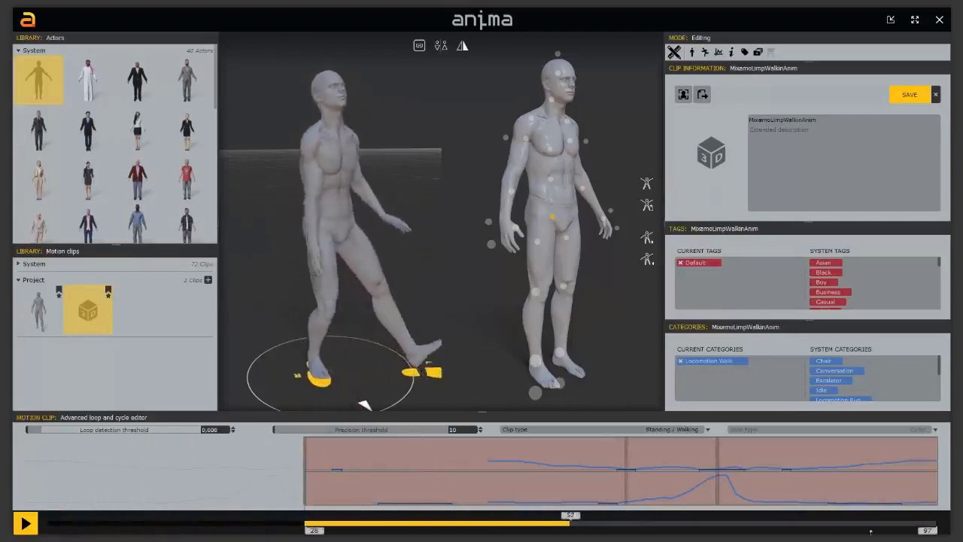
mouse_move(933, 529)
left_mouse_down()
mouse_move(780, 529)
mouse_move(792, 530)
left_mouse_up()
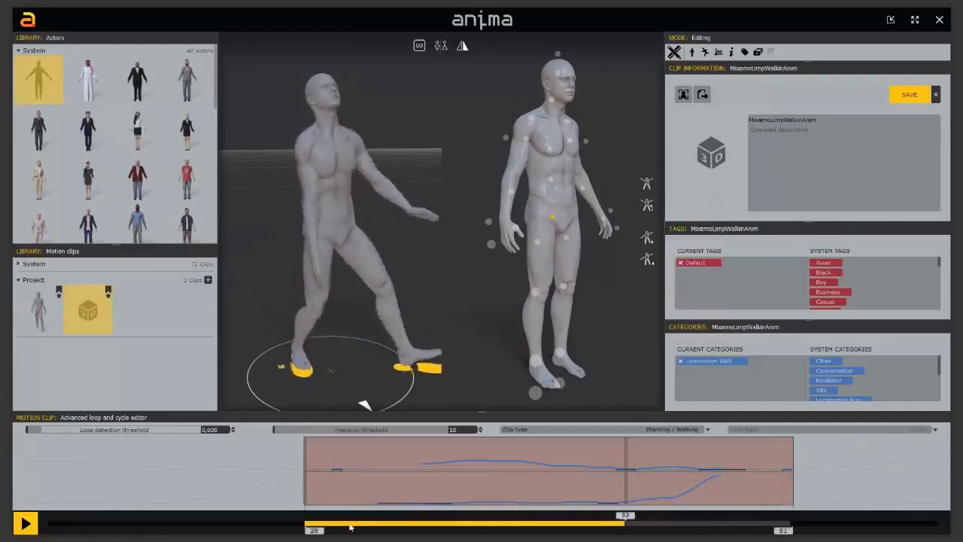
left_click_drag(318, 531, 266, 531)
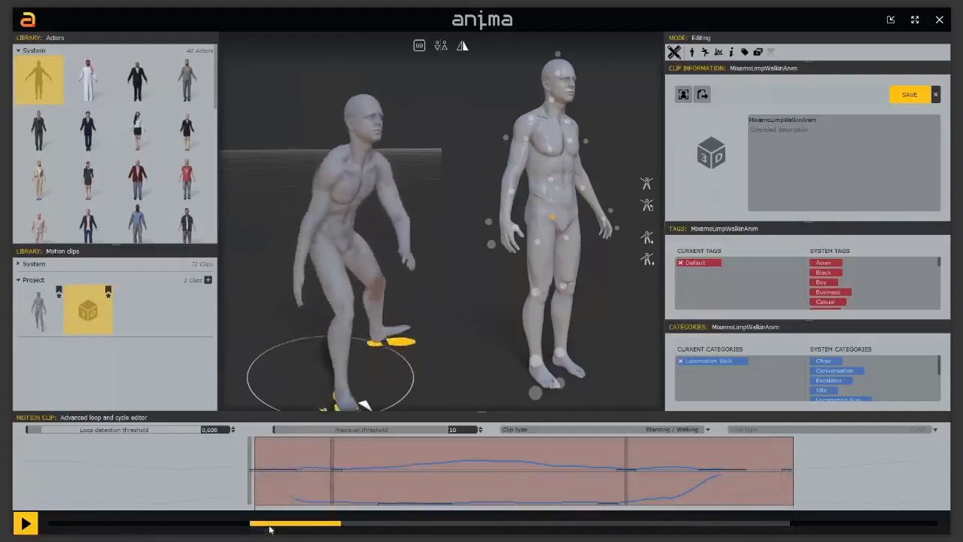
left_click_drag(268, 529, 182, 528)
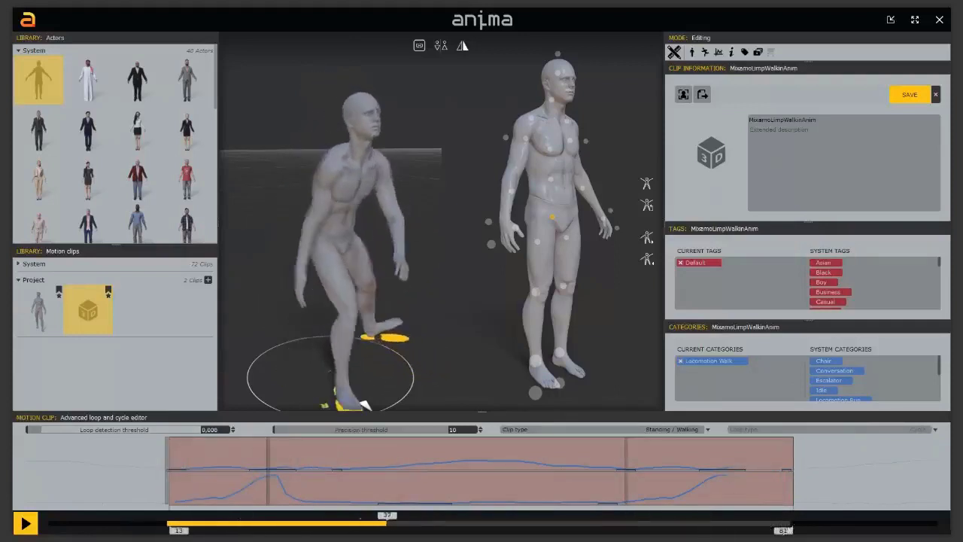
left_click_drag(788, 532, 803, 531)
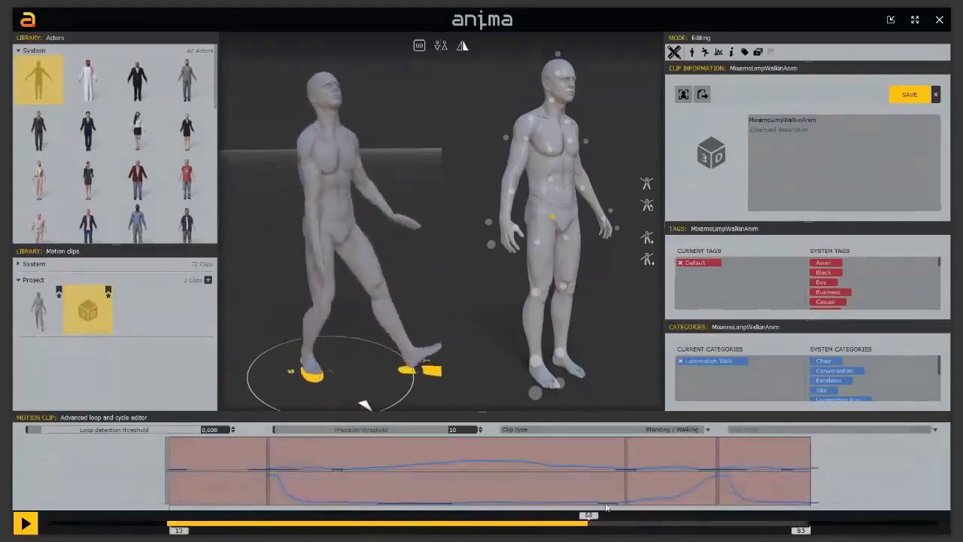
mouse_move(179, 530)
left_mouse_down()
mouse_move(354, 531)
mouse_move(317, 531)
left_mouse_up()
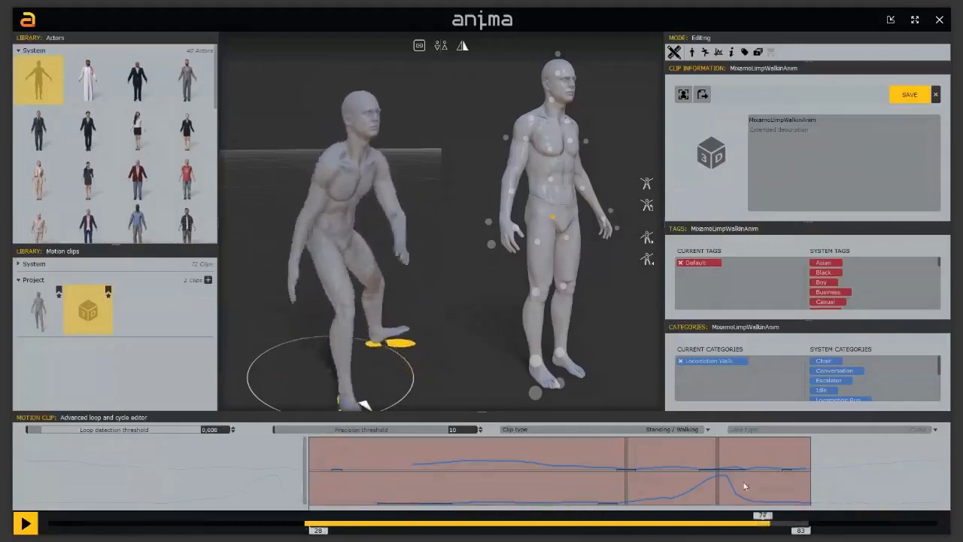
mouse_move(804, 530)
left_mouse_down()
mouse_move(891, 531)
mouse_move(880, 532)
left_mouse_up()
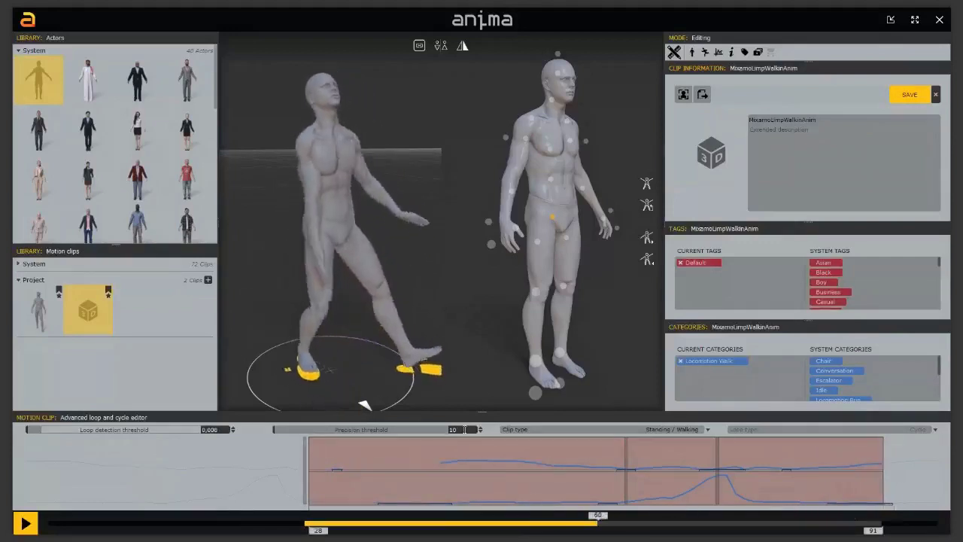
Step: Set the loop detection threshold to 0.020 and trim the clip to frames 27 to 84
left_click(223, 429)
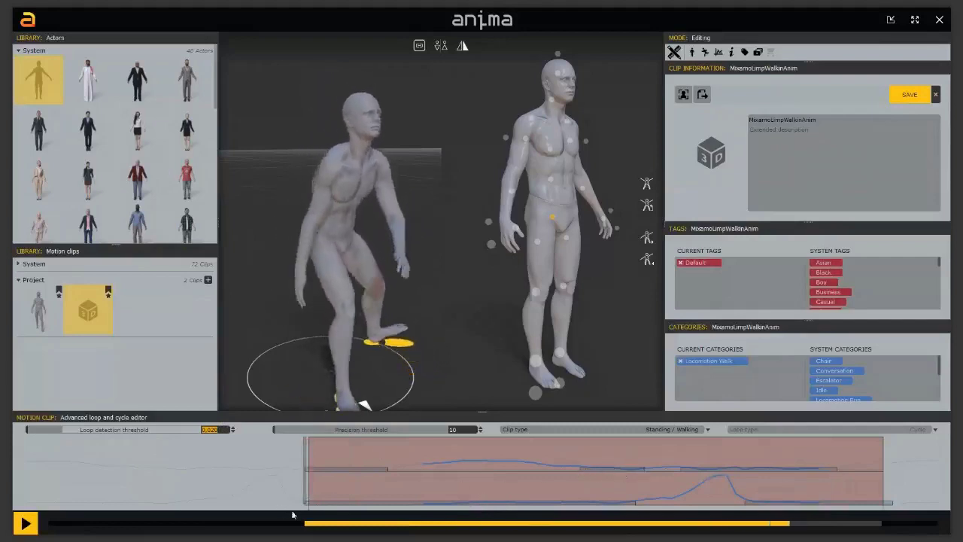
left_click_drag(311, 531, 289, 530)
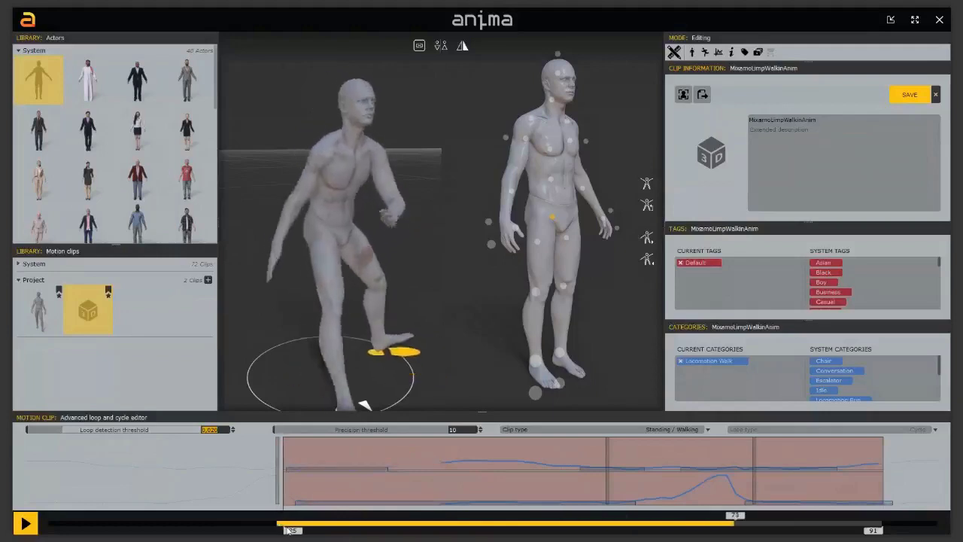
left_click_drag(873, 531, 813, 531)
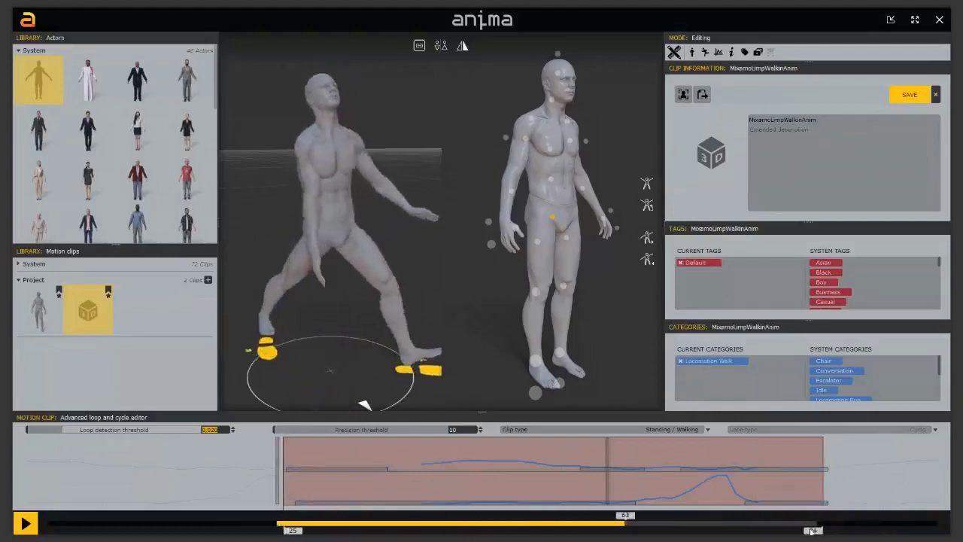
mouse_move(296, 531)
left_mouse_down()
mouse_move(271, 531)
mouse_move(312, 531)
left_mouse_up()
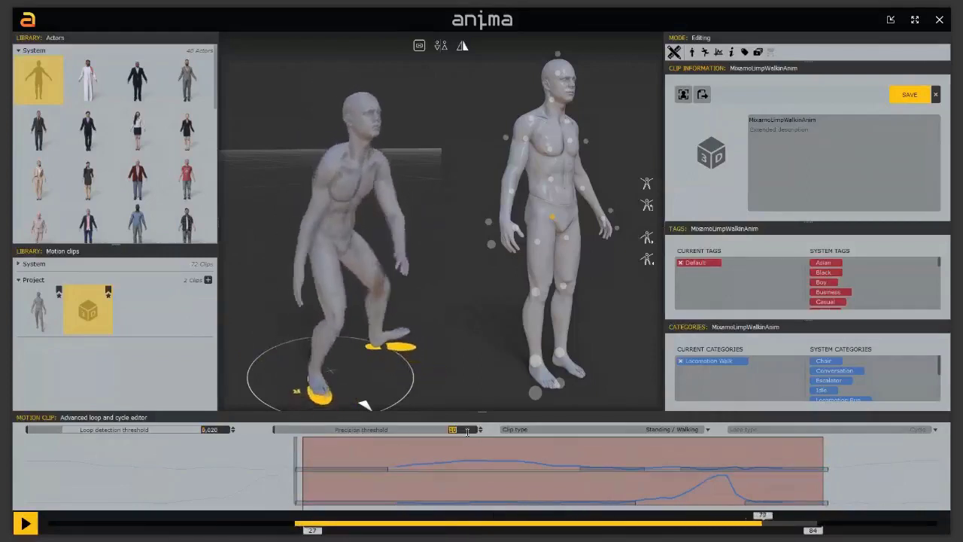
Step: Set the precision threshold to 9 and extend the clip's end frame past frame 86
type("5")
key("Return")
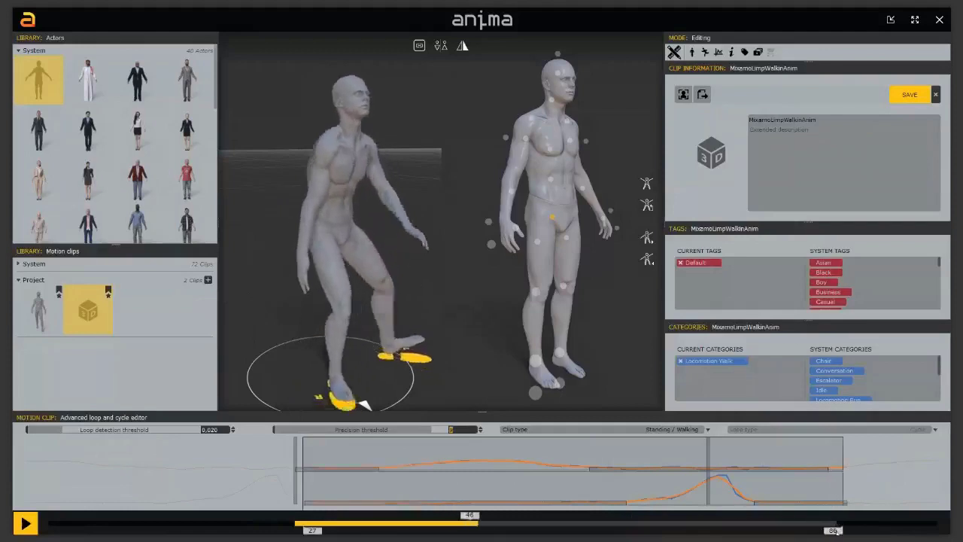
left_click_drag(816, 531, 890, 530)
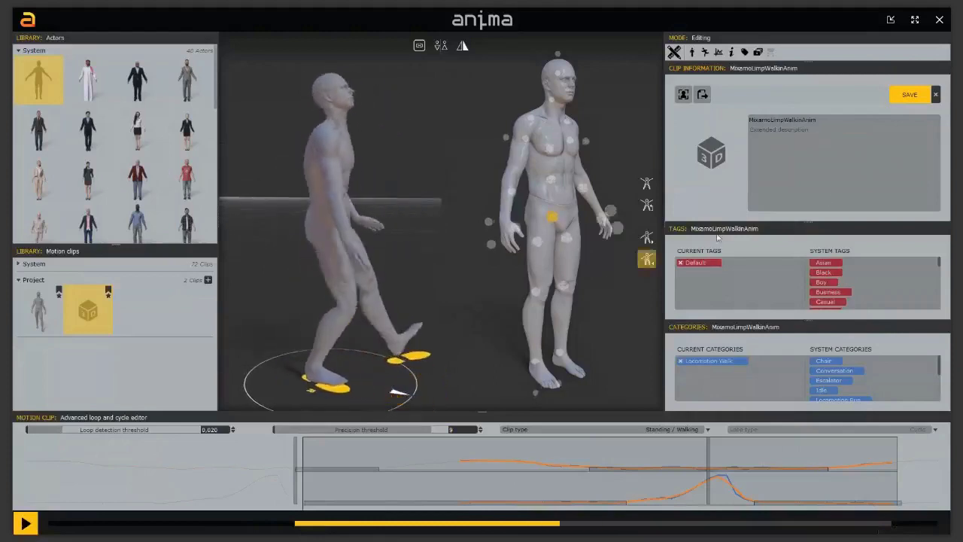
Step: Save the trimmed walk clip with a thumbnail captured from an angled front view of the walking figure
left_click(887, 100)
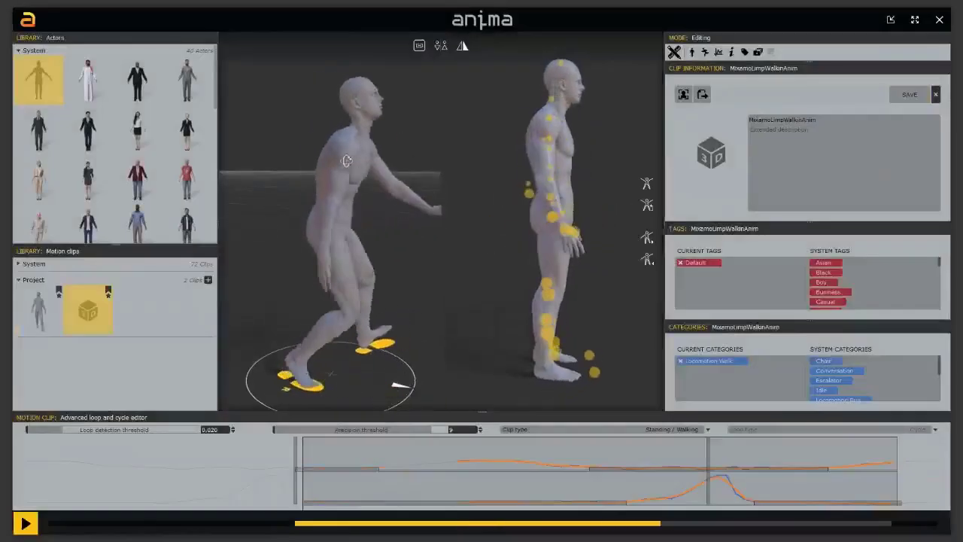
left_click(588, 117)
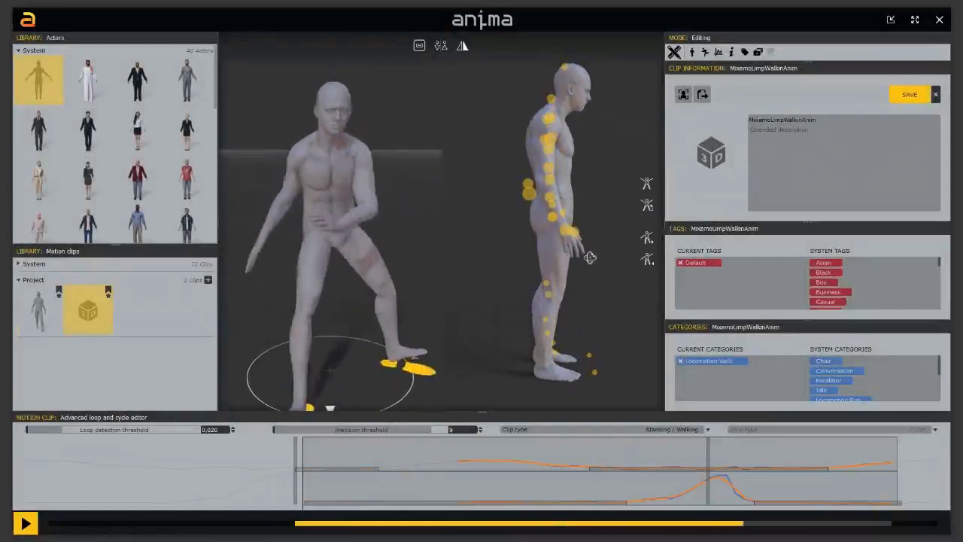
left_click_drag(615, 326, 796, 339)
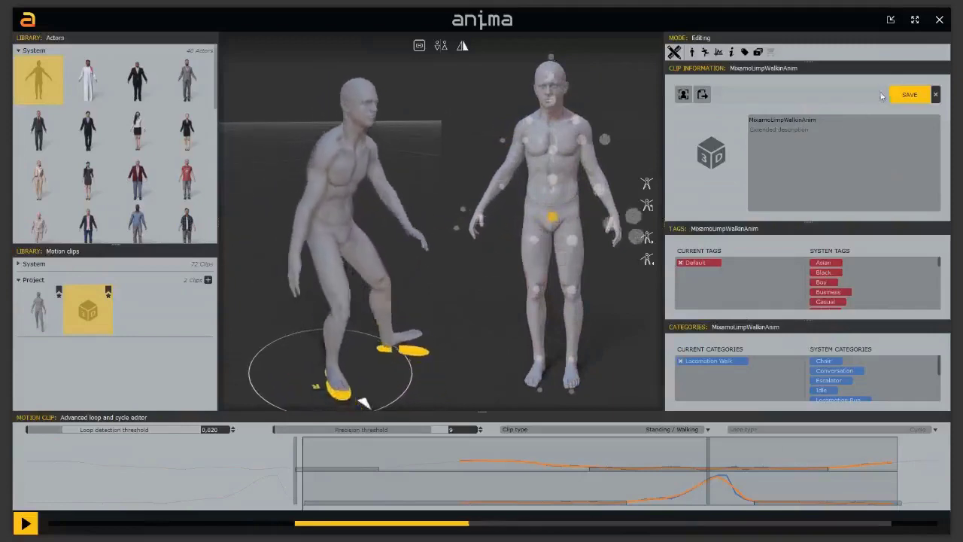
left_click(684, 94)
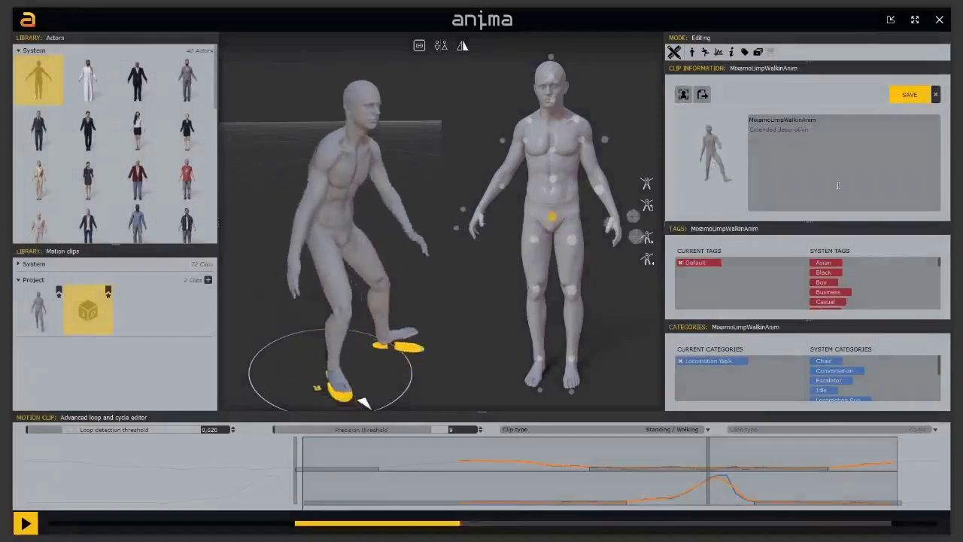
left_click(910, 94)
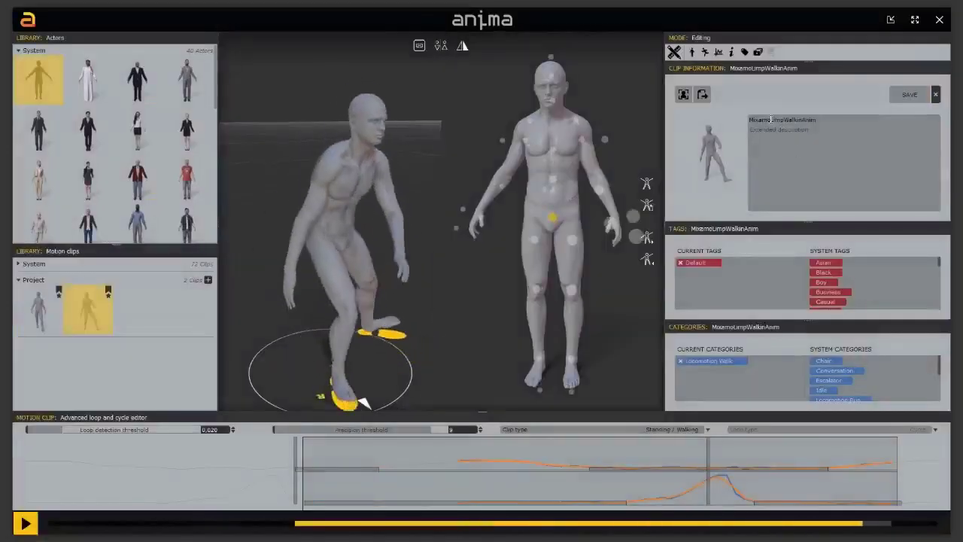
Step: Rename the MixamoLimpWalkinAnim clip as Limp Walking and save it
double_click(800, 119)
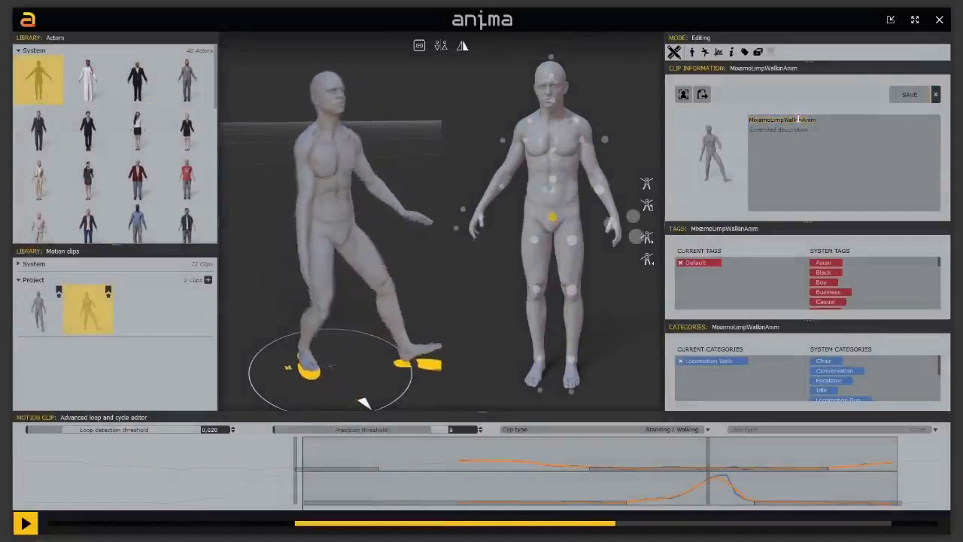
type("Li")
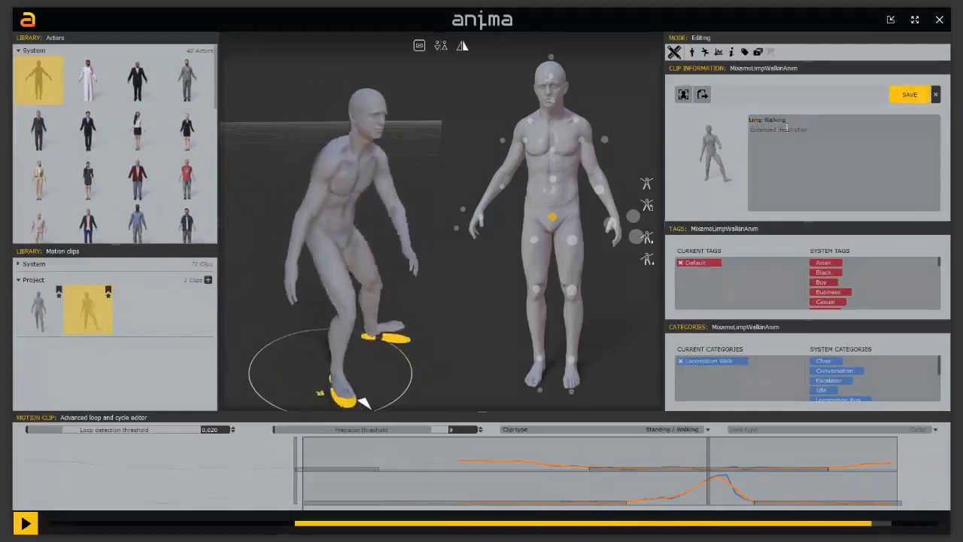
left_click(910, 94)
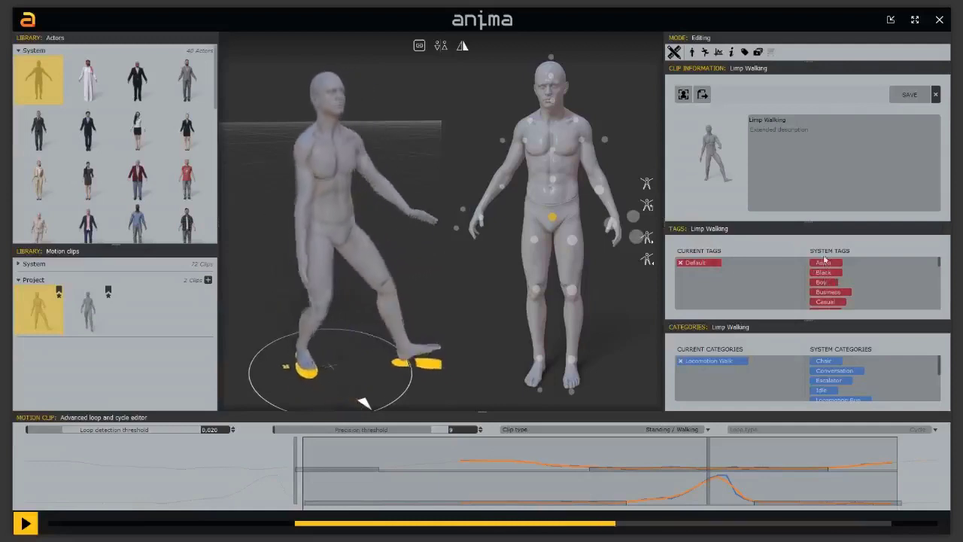
Step: Replace the Limp Walking clip's Default tag with a newly created tag named Limp and save the clip
left_click(682, 264)
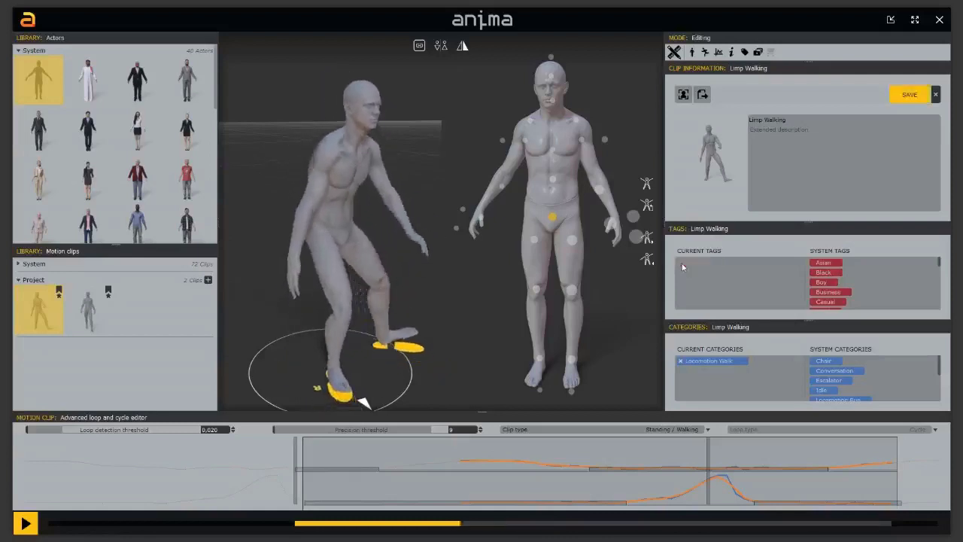
scroll(880, 298, "down", 10)
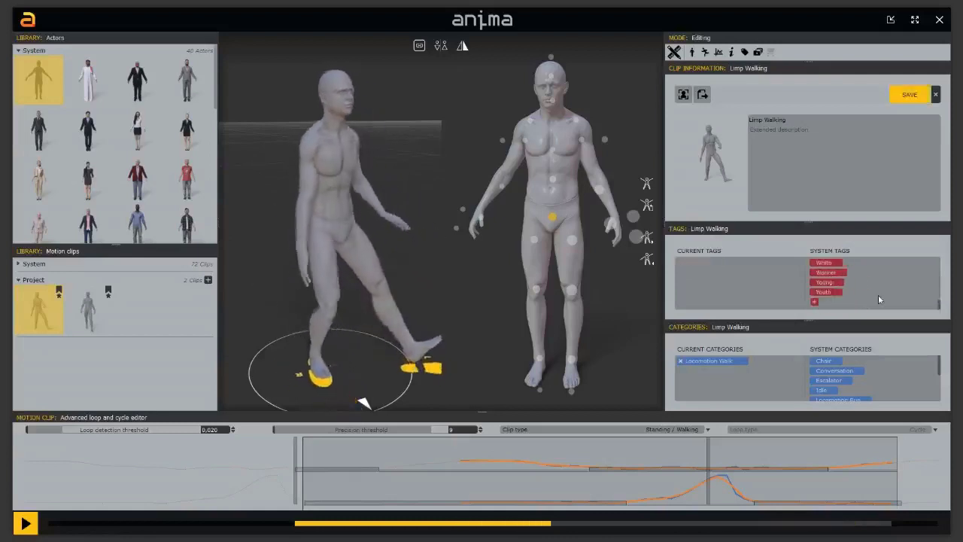
left_click(815, 302)
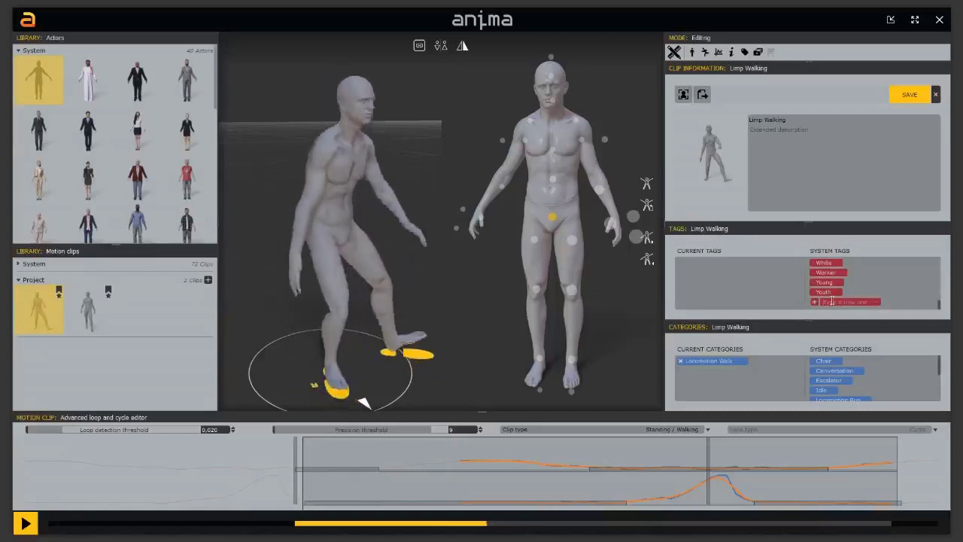
type("Li")
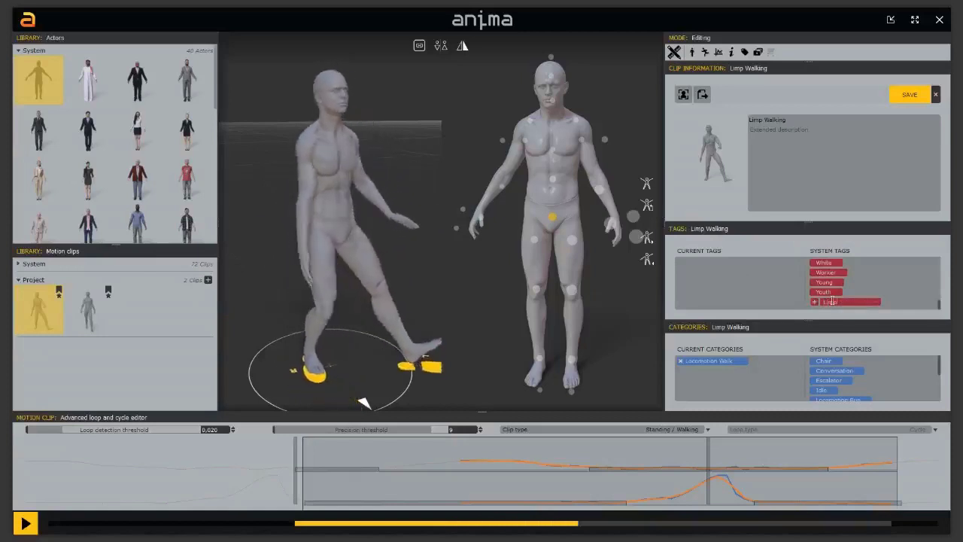
type("mp")
key("Return")
scroll(831, 304, "up", 5)
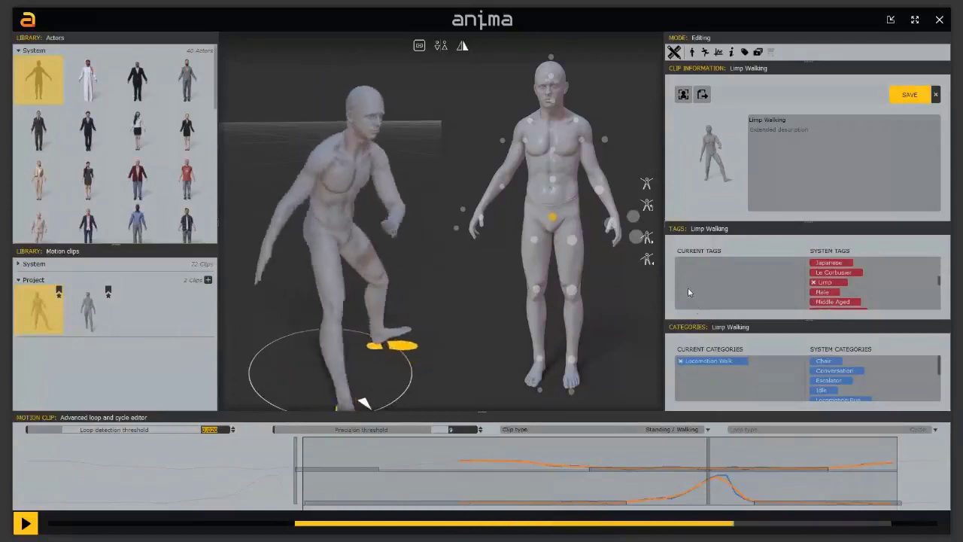
left_click(825, 283)
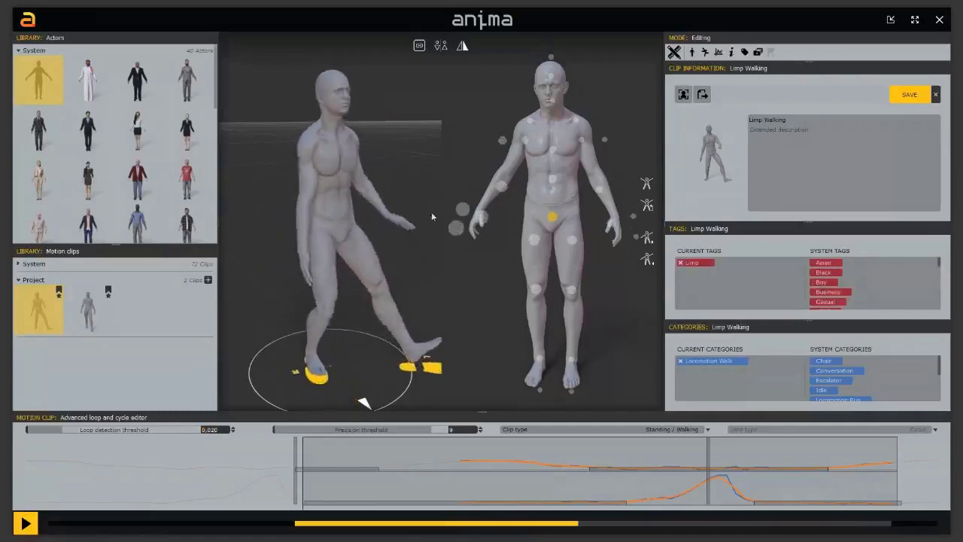
left_click(910, 96)
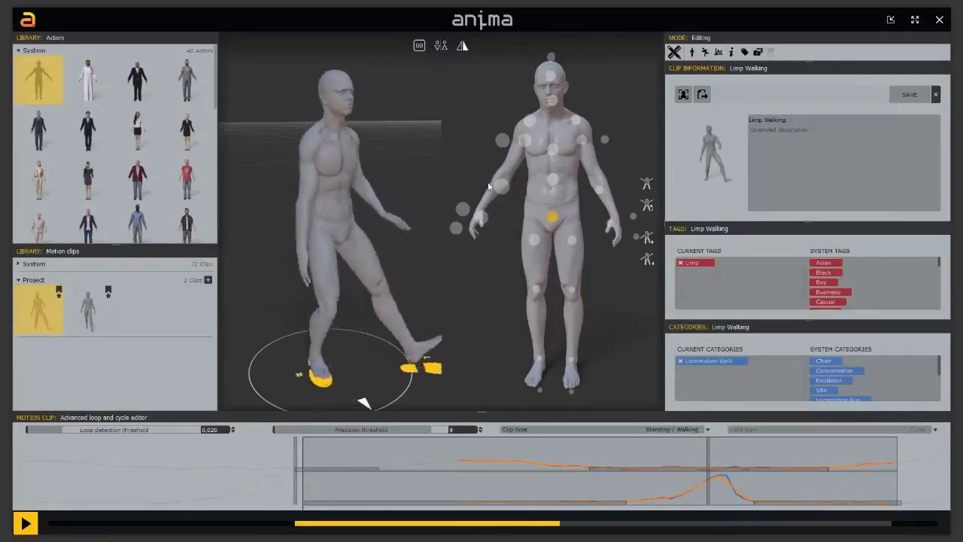
Step: Choose the red-jacketed elder man as the actor and show him with the first system motion clip, the rest pose
left_click(143, 183)
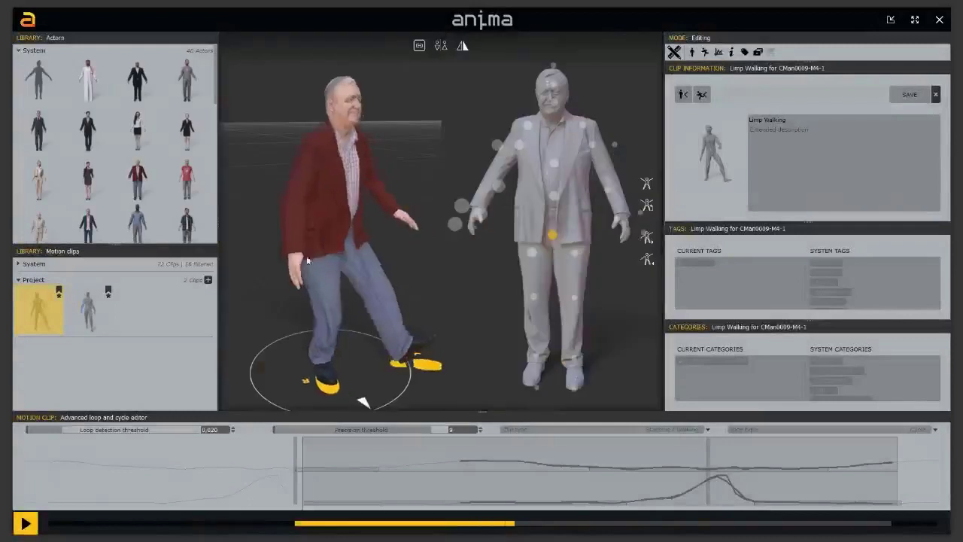
left_click(18, 51)
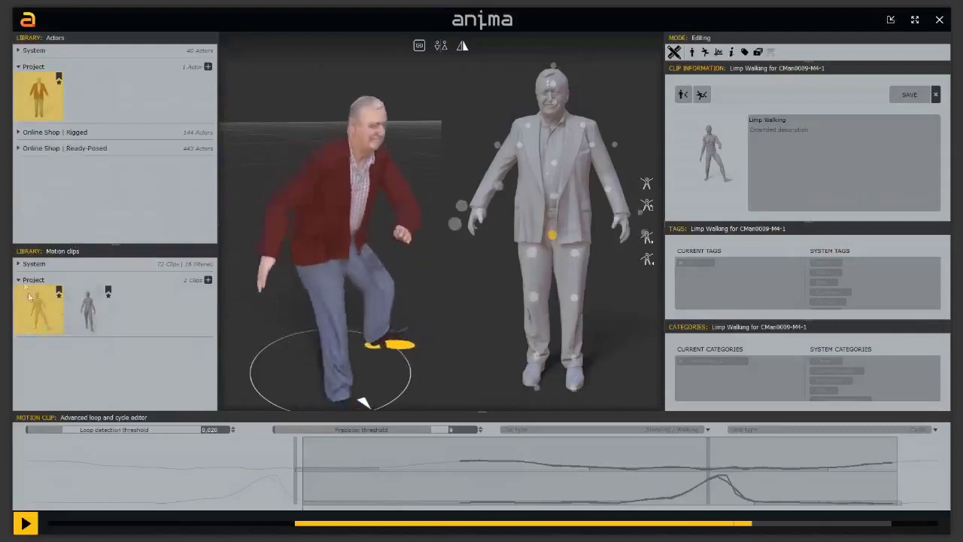
left_click(30, 264)
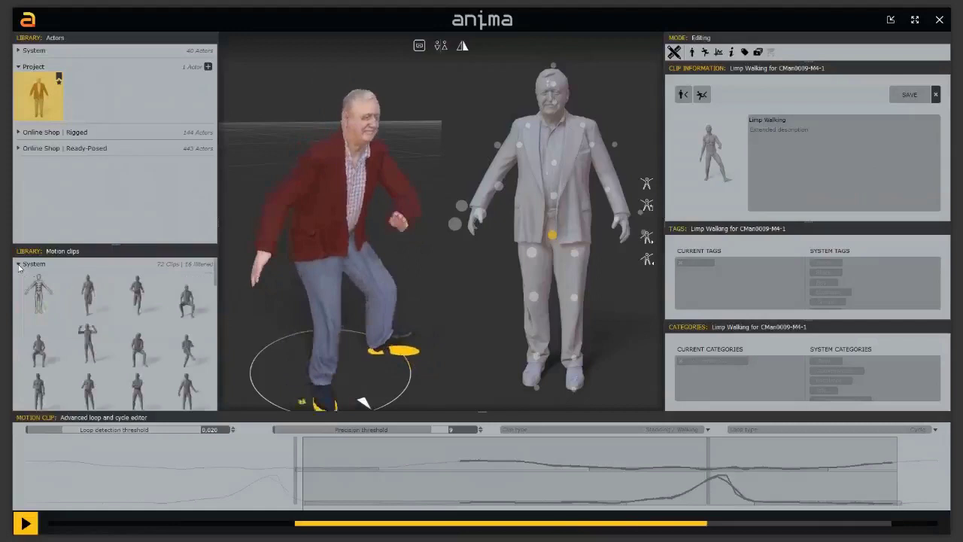
left_click(40, 305)
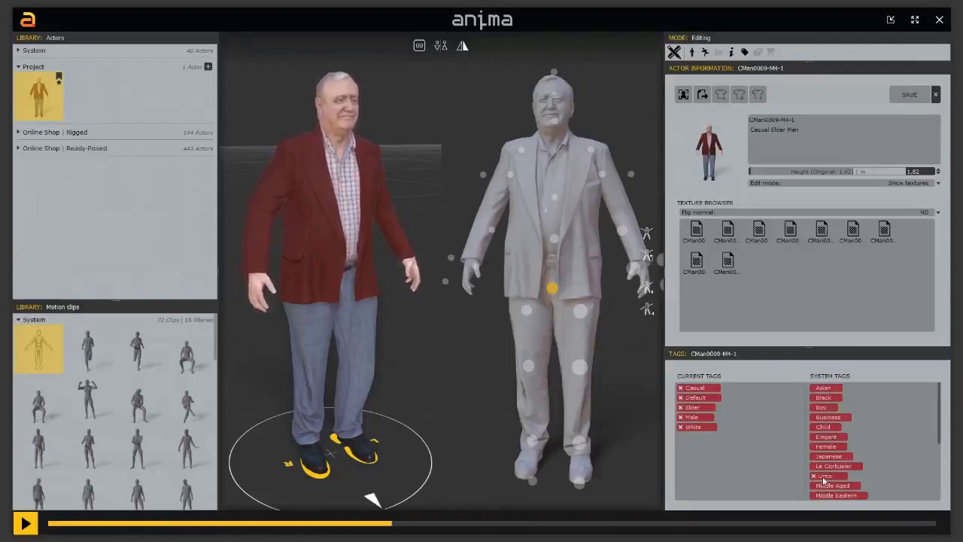
Step: Replace the elder actor's White, Male, Elder, Default and Casual tags with the Limp tag and save the actor
left_click(680, 427)
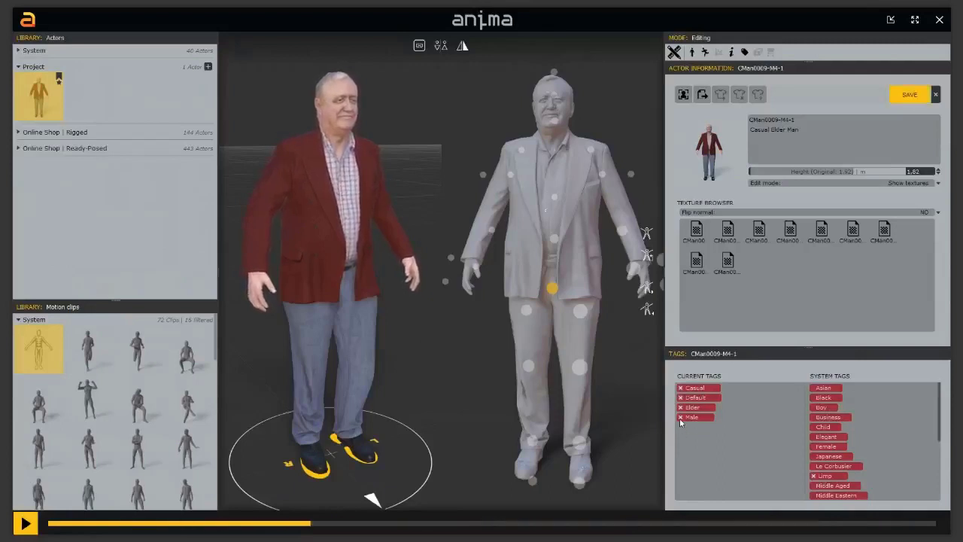
left_click(679, 418)
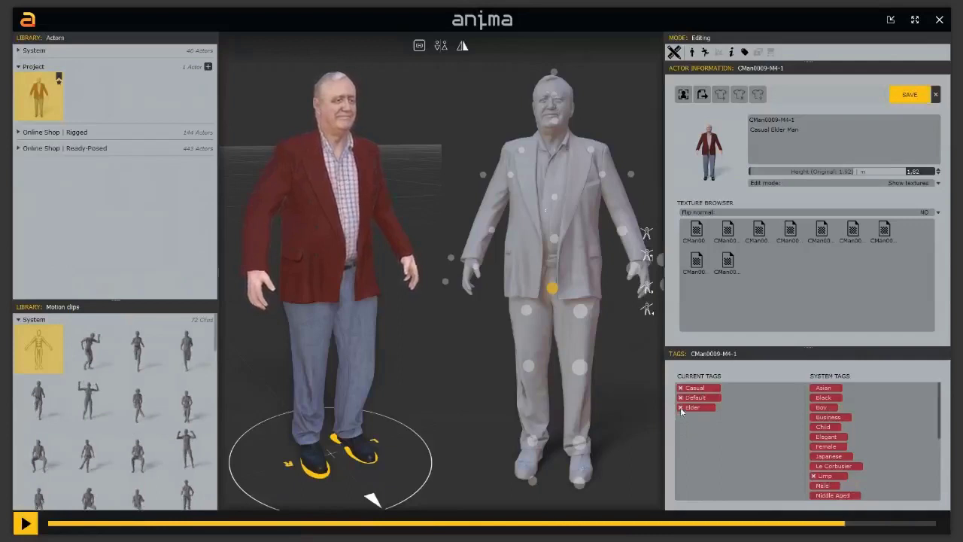
left_click(680, 407)
left_click(681, 397)
left_click(681, 388)
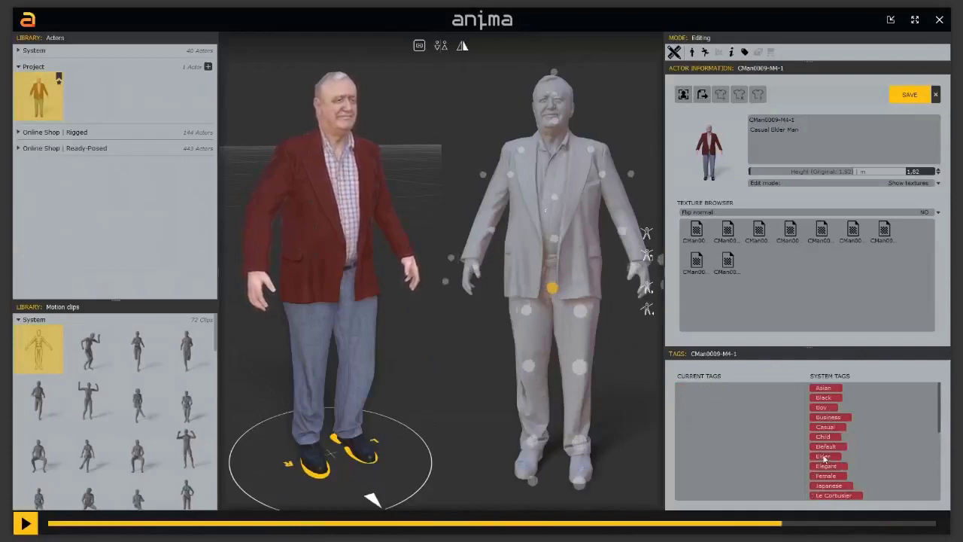
scroll(825, 457, "down", 3)
left_click_drag(825, 420, 725, 401)
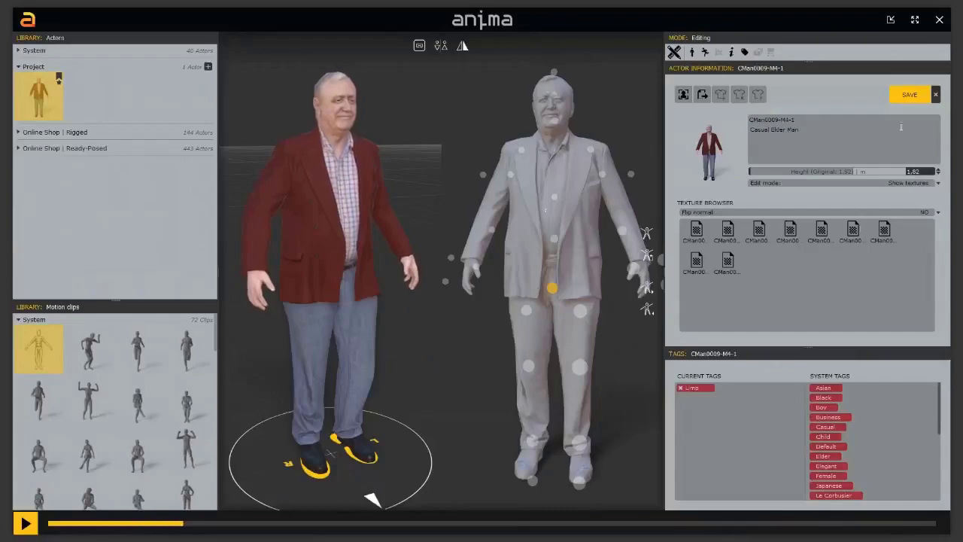
left_click(911, 96)
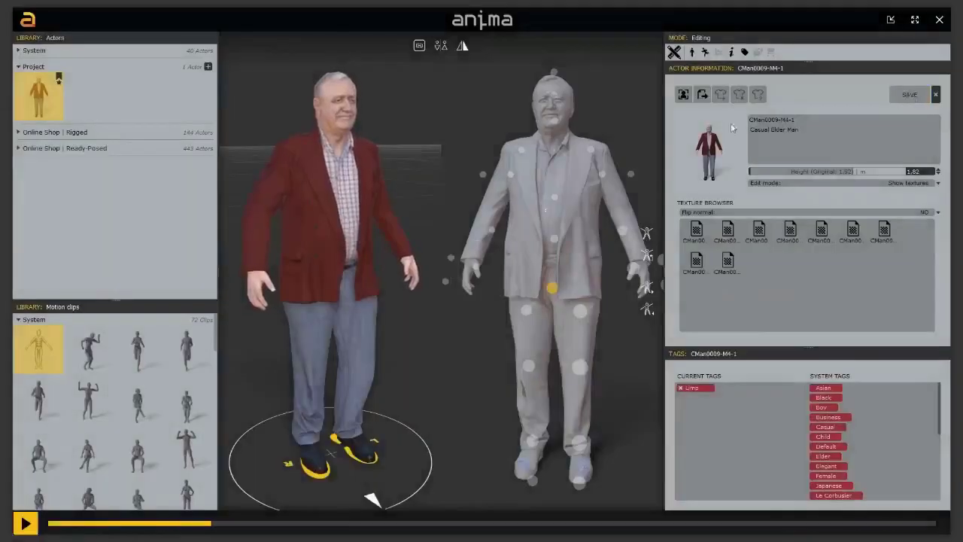
Step: Back in the scene, override the path's crowd with six male actors, including the custom elder man CMan0009-M4-1, and regenerate it
left_click(673, 53)
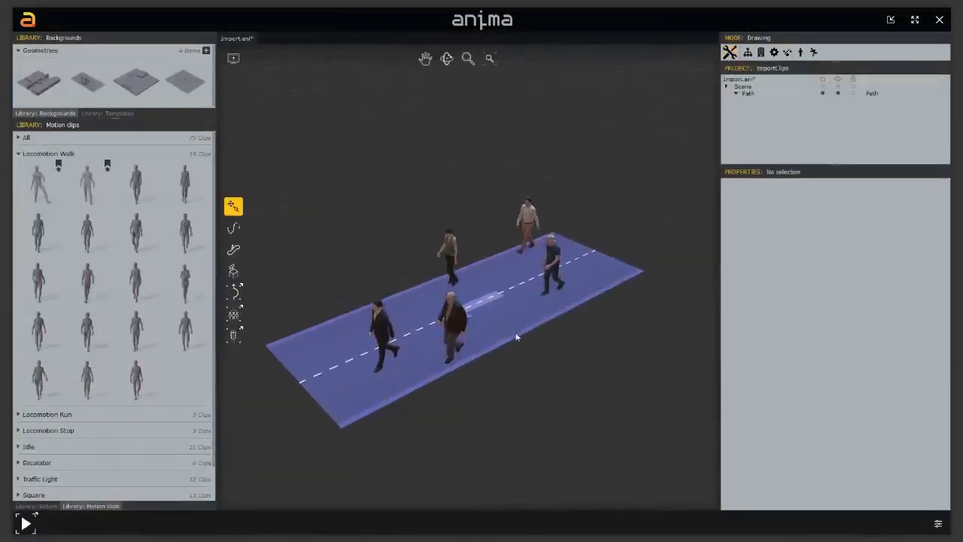
left_click(516, 337)
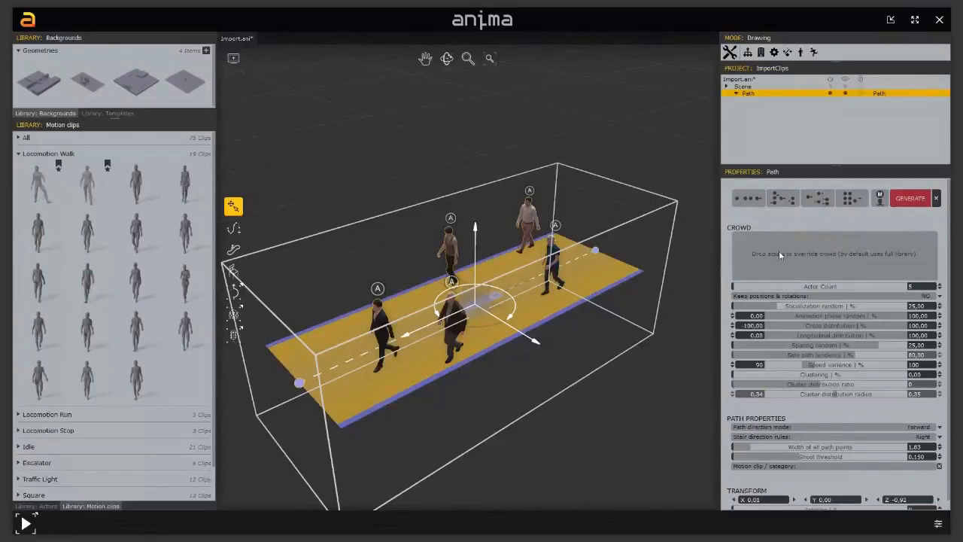
left_click(49, 508)
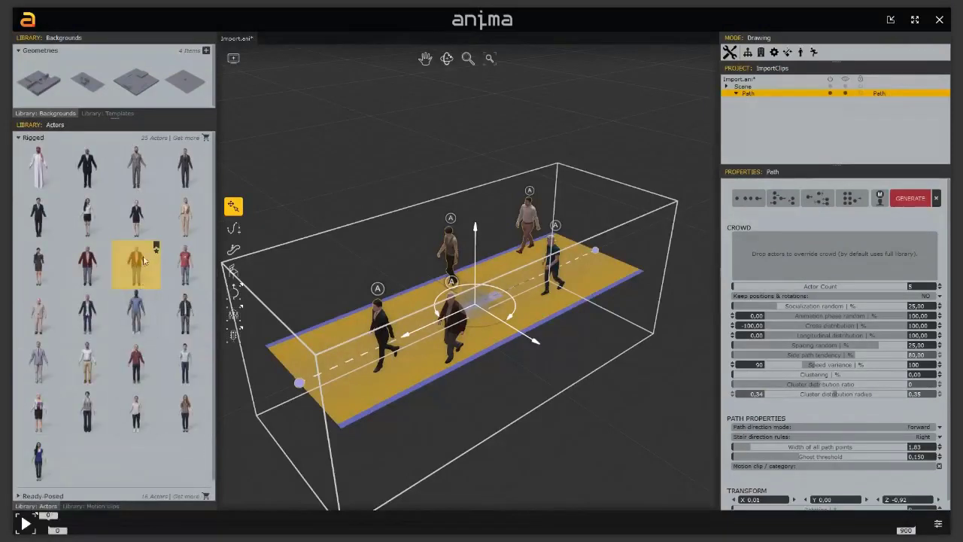
left_click(136, 312, "ctrl")
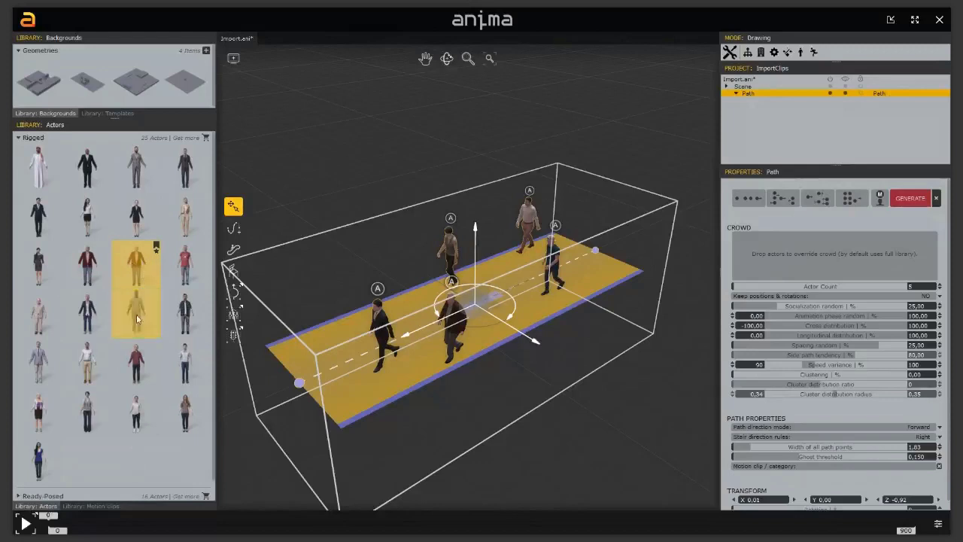
left_click(185, 264, "ctrl")
left_click(137, 167, "ctrl")
left_click(88, 173, "ctrl")
left_click(38, 217, "ctrl")
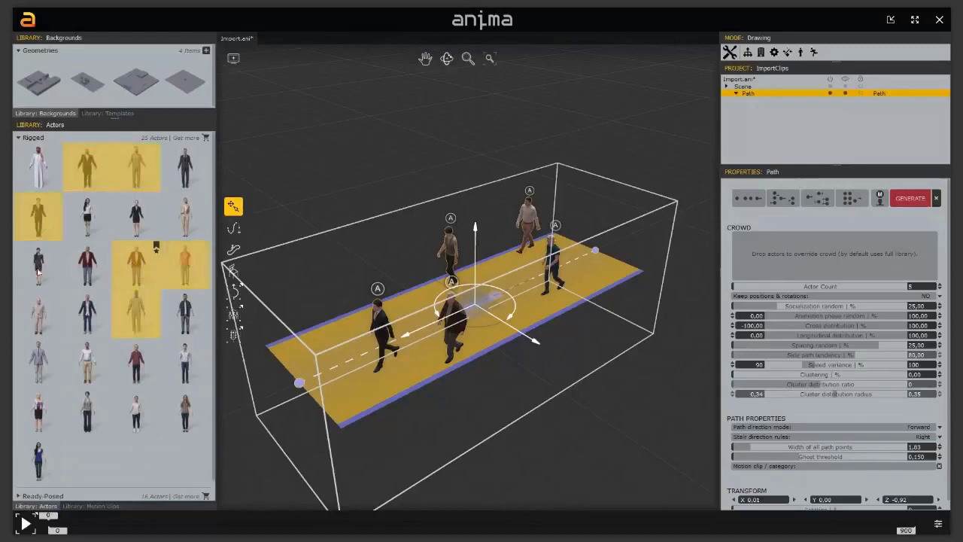
left_click_drag(145, 264, 797, 257)
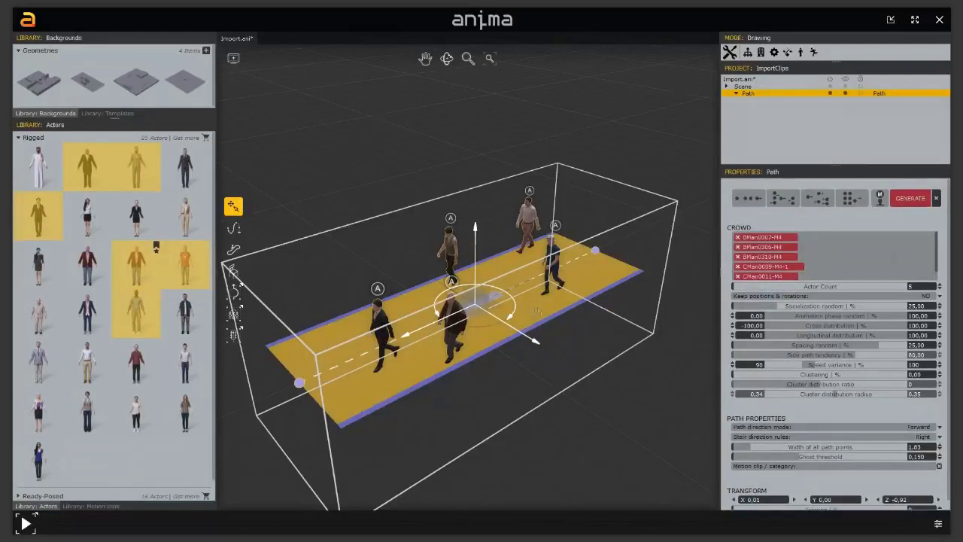
left_click(908, 199)
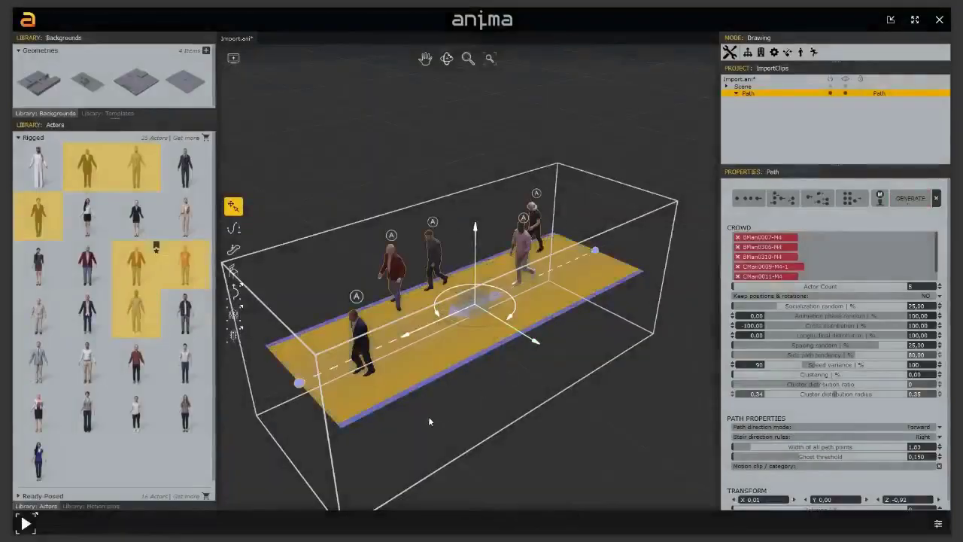
Step: Play the crowd animation close up and select the red-jacketed elder actor to check his assigned Locomotion Walk clip
middle_click_drag(423, 413, 489, 418)
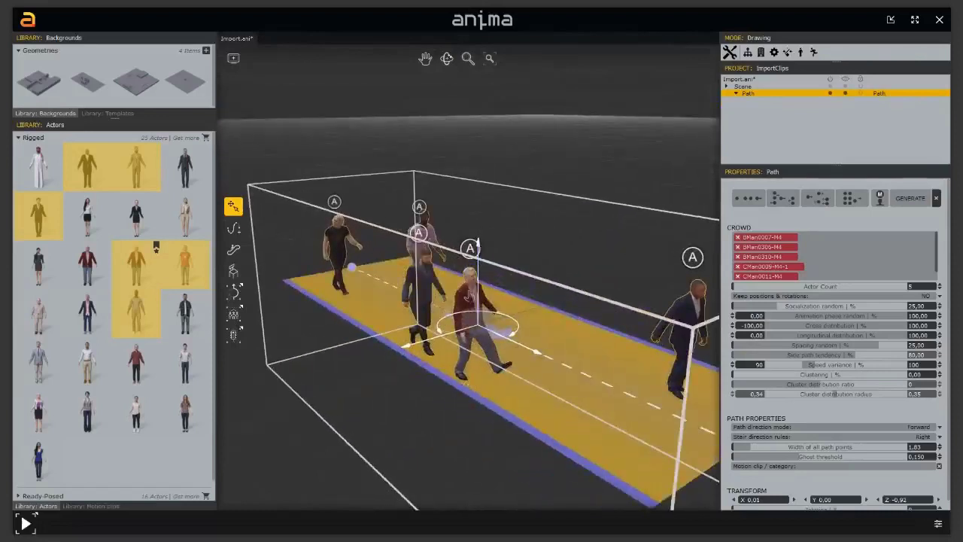
left_click(397, 411)
key("space")
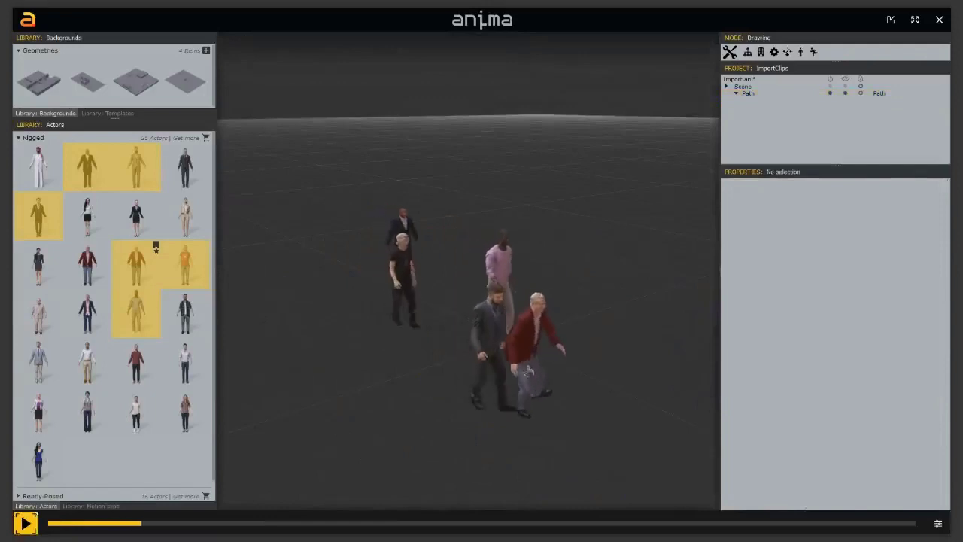
key("space")
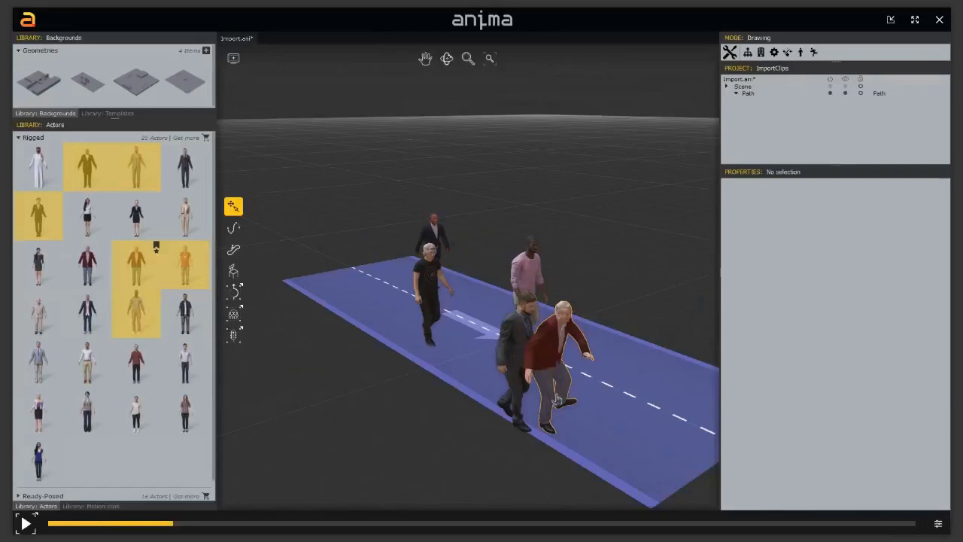
left_click(550, 366)
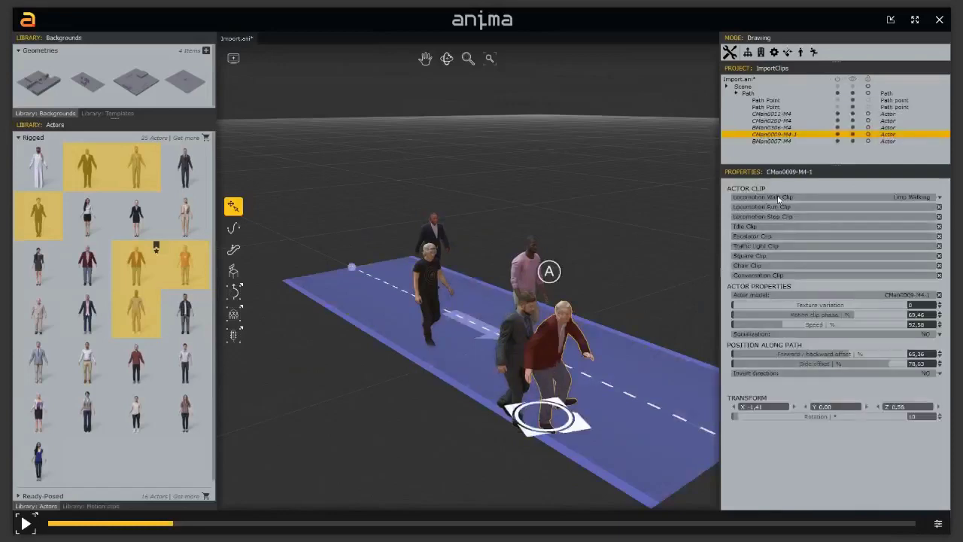
Step: Check which Locomotion Walk clips are available to the red-jacketed elder actor and view him walking in the crowd
left_click(941, 198)
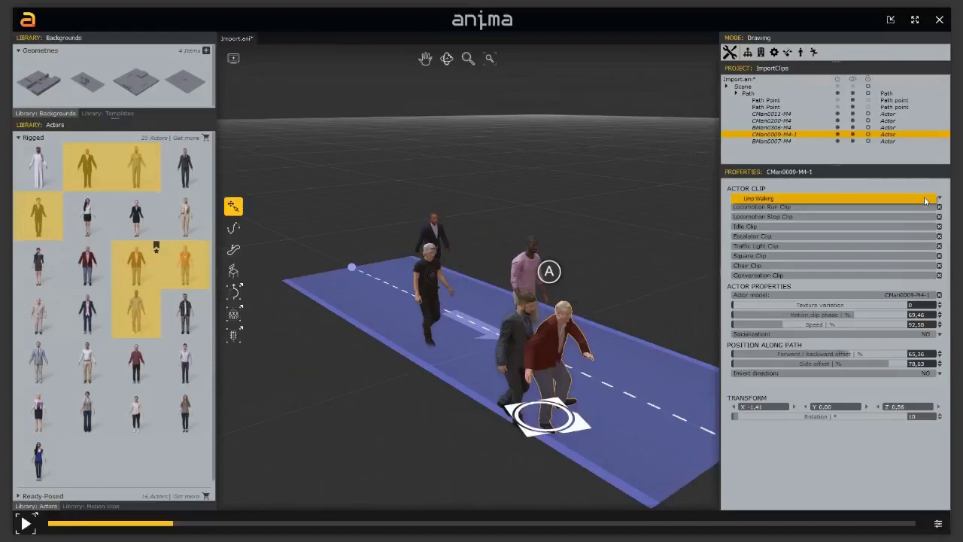
left_click(753, 199)
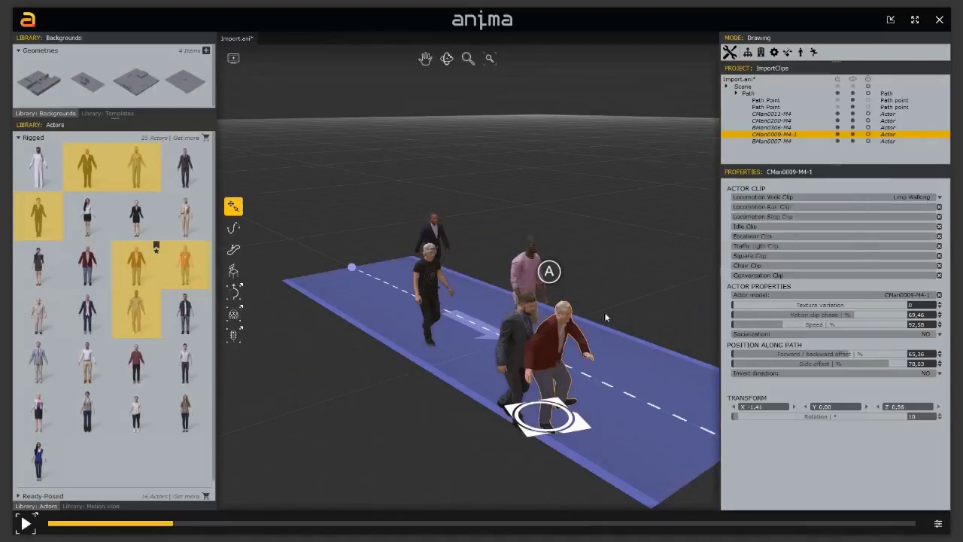
right_click_drag(520, 305, 482, 306)
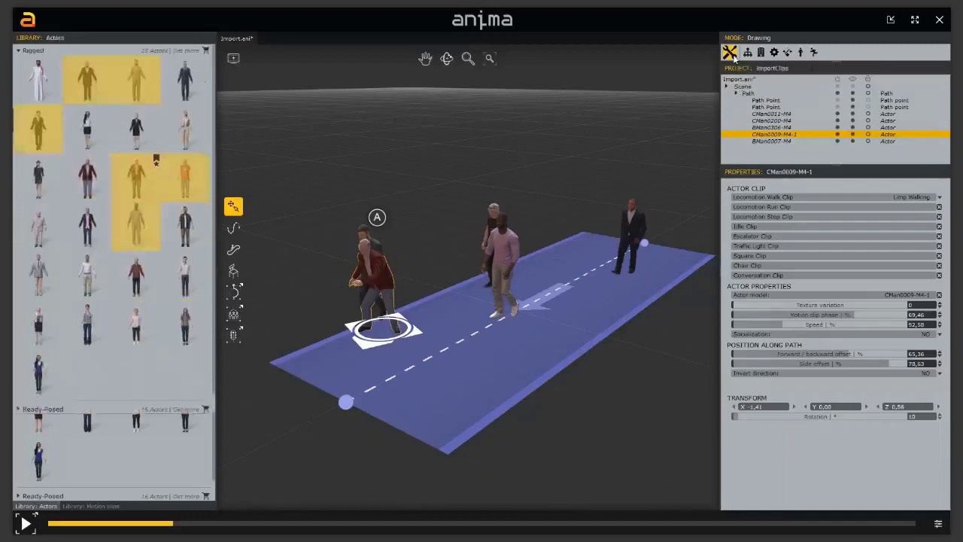
Step: Switch to the actor editor, choose the custom elder man CMan0009-M4-1 from the project actors and remove his Limp tag
left_click(730, 53)
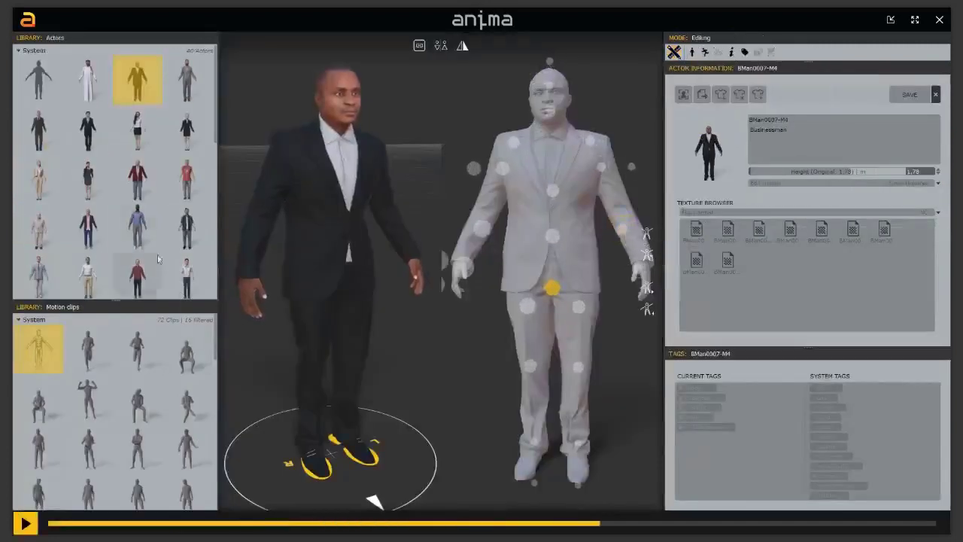
left_click(137, 180)
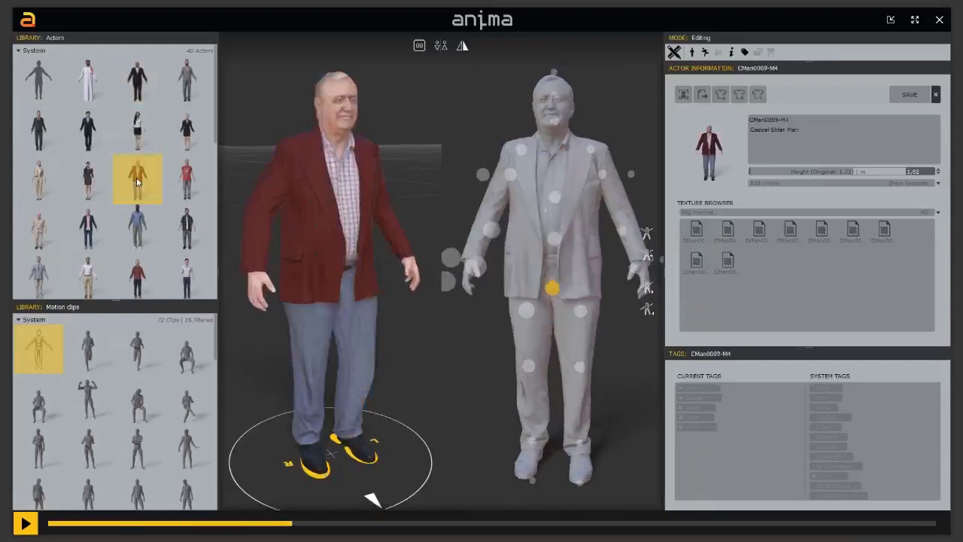
left_click(18, 51)
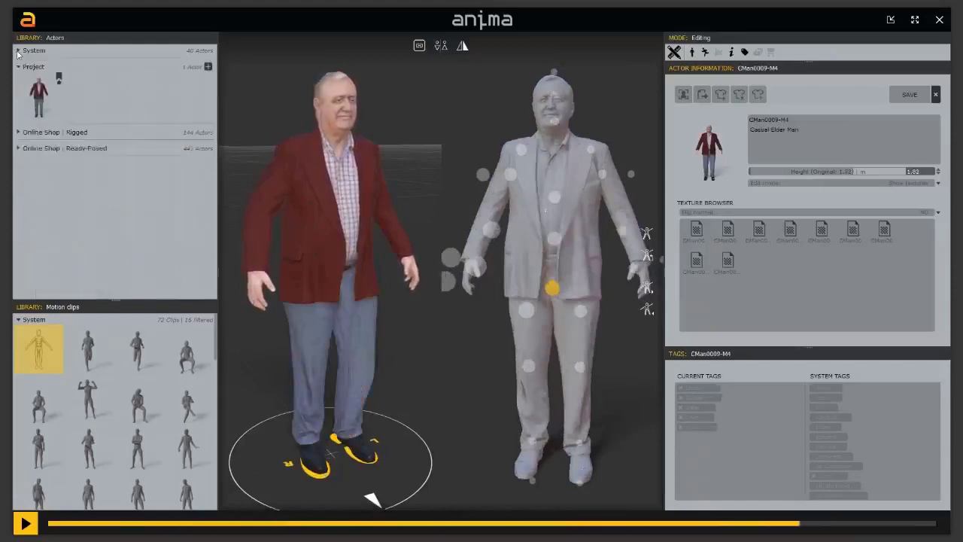
left_click(39, 96)
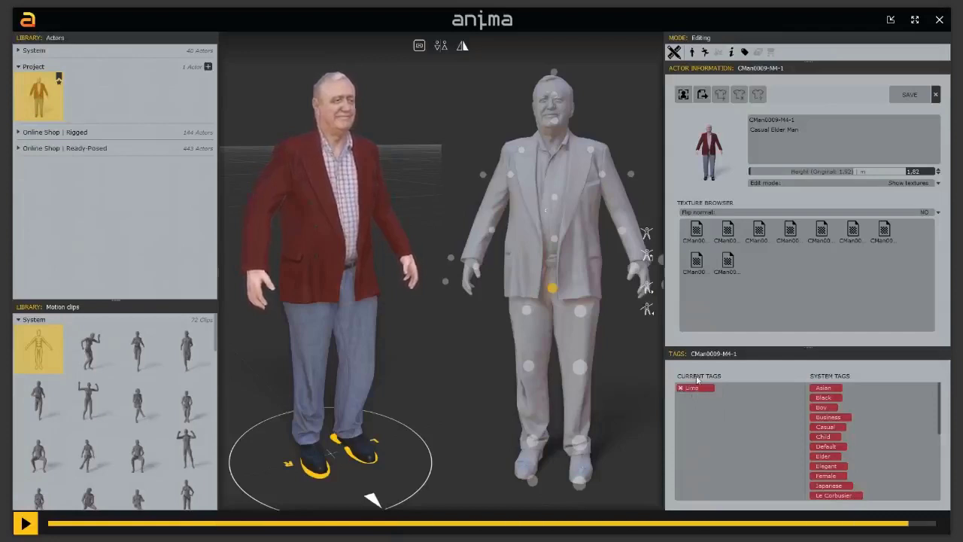
left_click(682, 388)
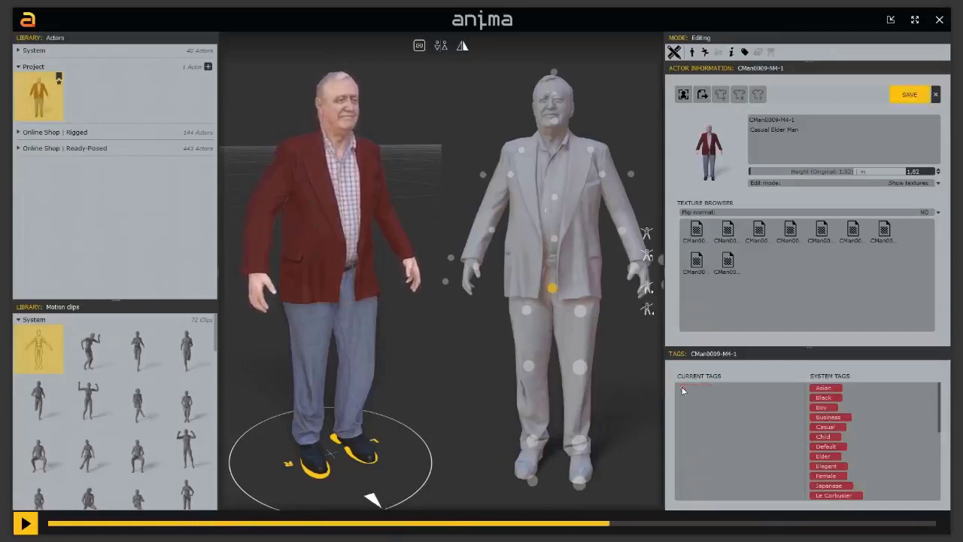
scroll(847, 426, "down", 1)
scroll(847, 425, "down", 2)
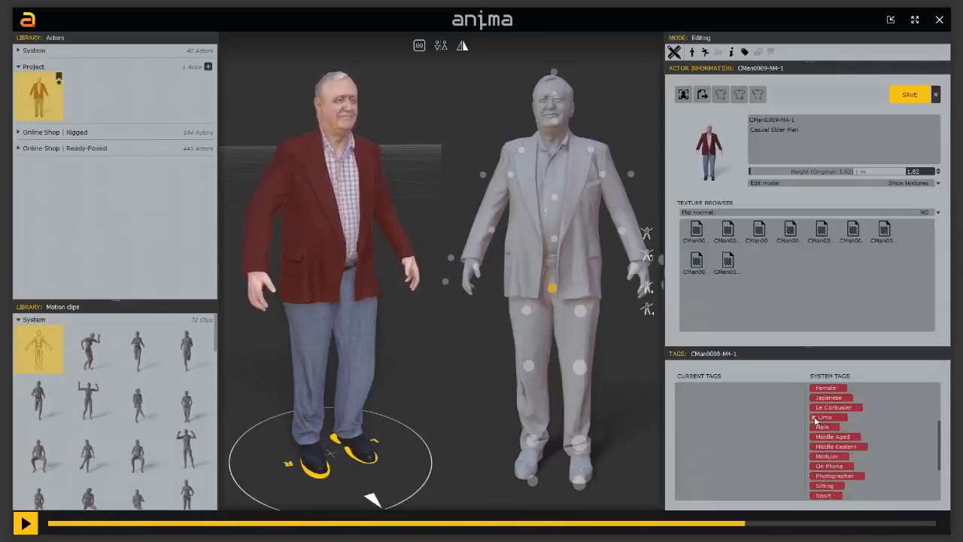
left_click(815, 418)
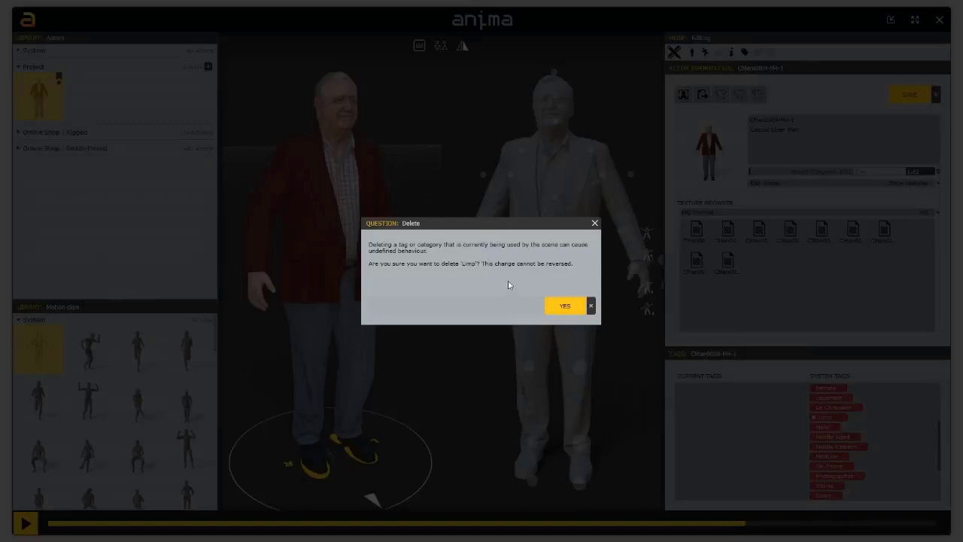
left_click(592, 307)
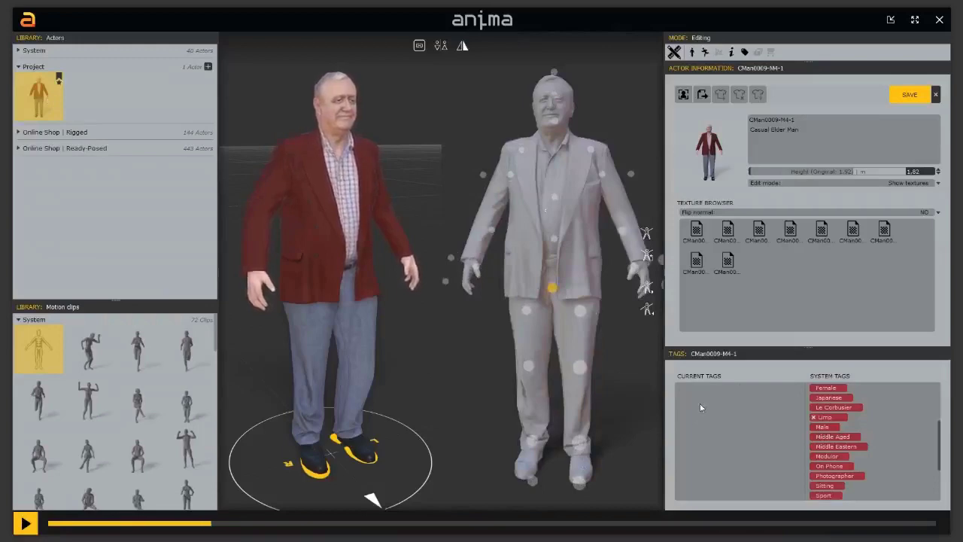
Step: Save the elder actor without tags and return to the scene to view the crowd along the path
left_click(910, 94)
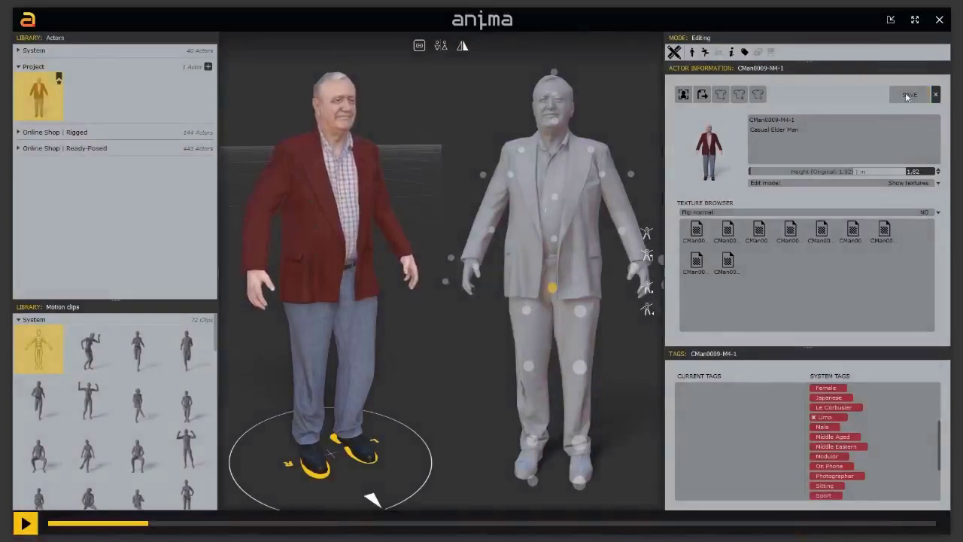
left_click(700, 93)
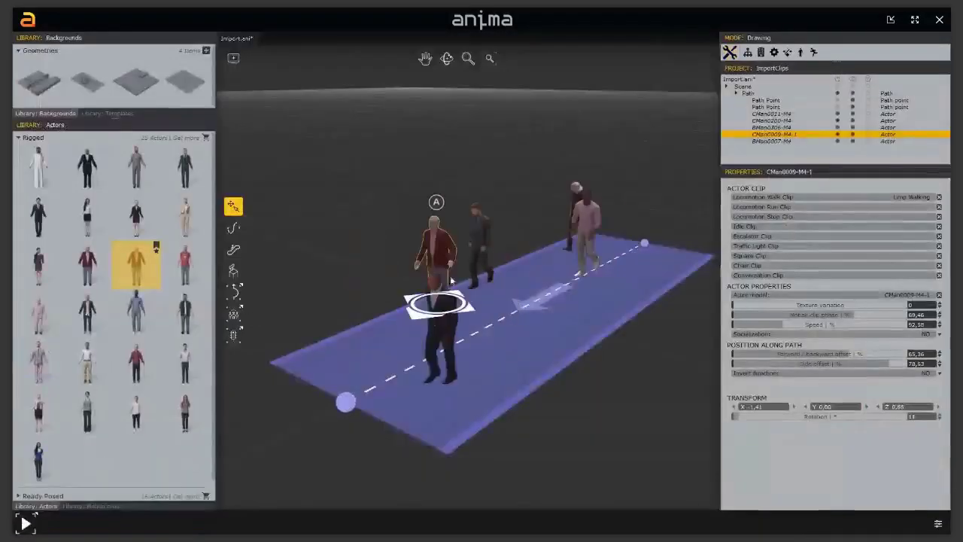
middle_click_drag(361, 248, 433, 245)
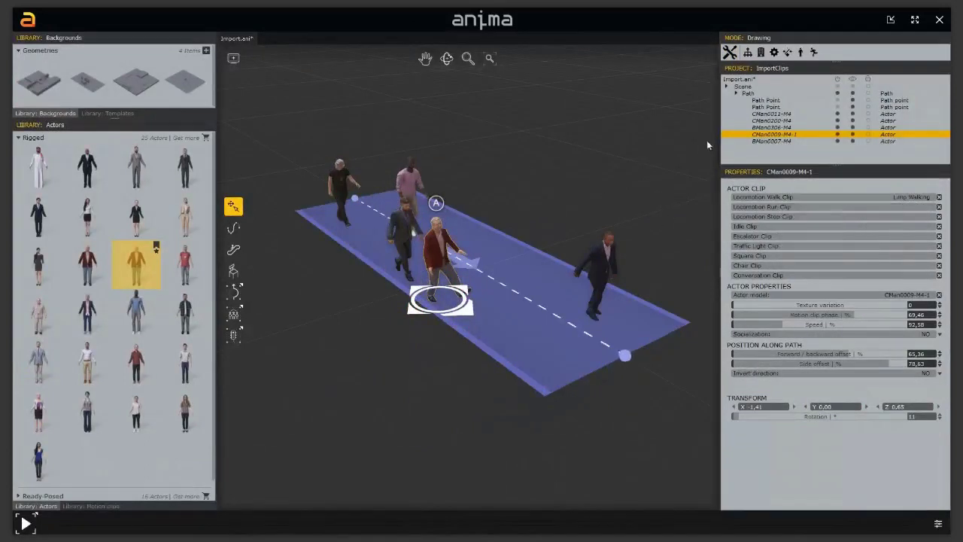
Step: Return to the actor editor and examine the delete confirmation for the Limp system tag before cancelling it
left_click(730, 54)
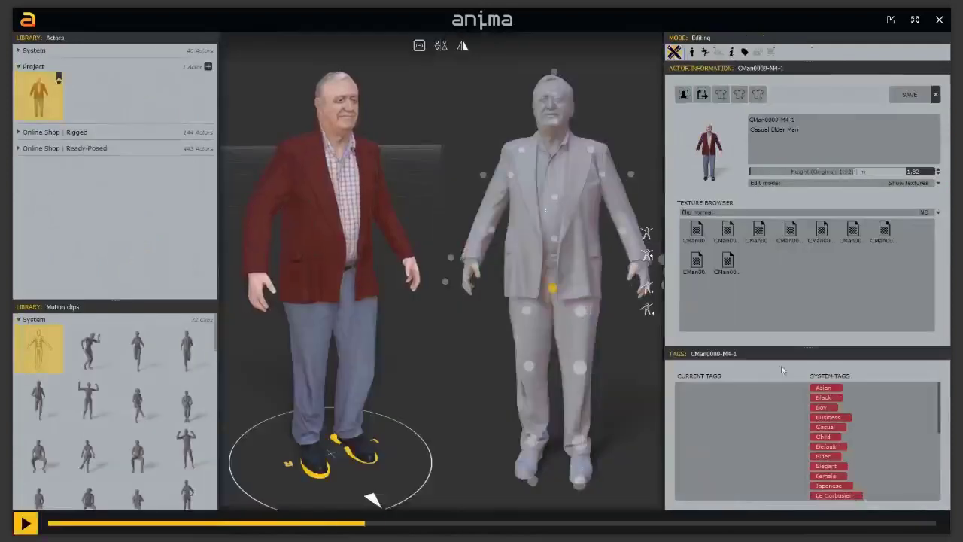
scroll(827, 448, "down", 3)
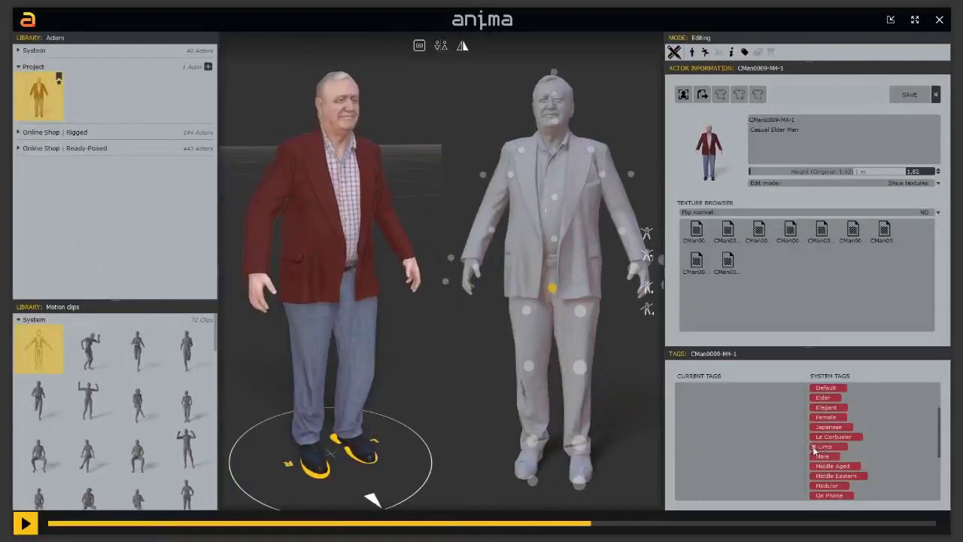
left_click(814, 450)
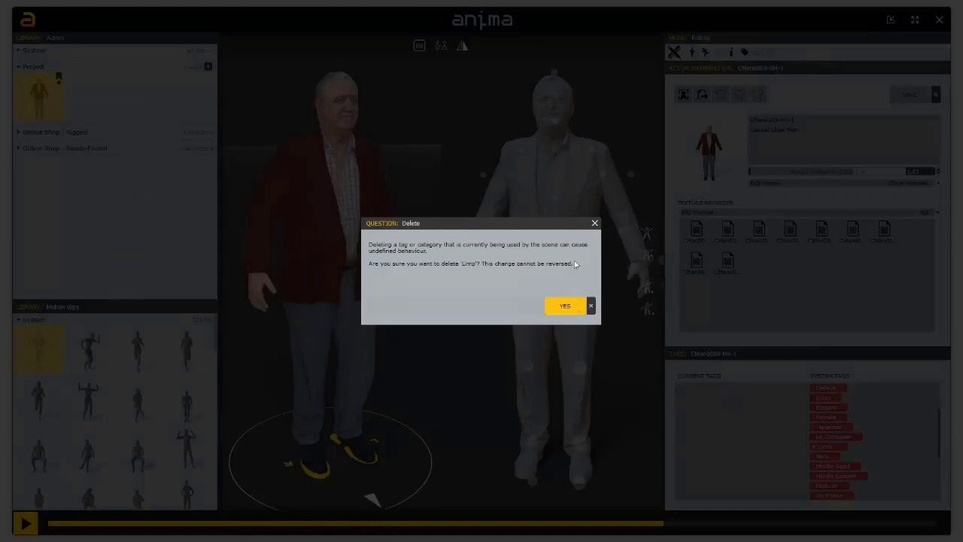
left_click(592, 307)
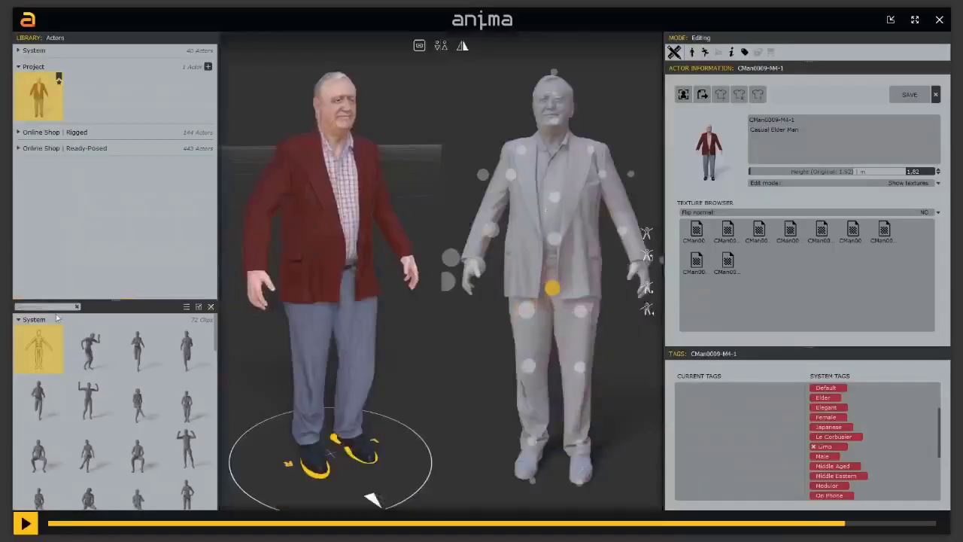
Step: Load the project clip Limp Walking on the grey mannequin, remove its Limp tag and save the clip
left_click(24, 325)
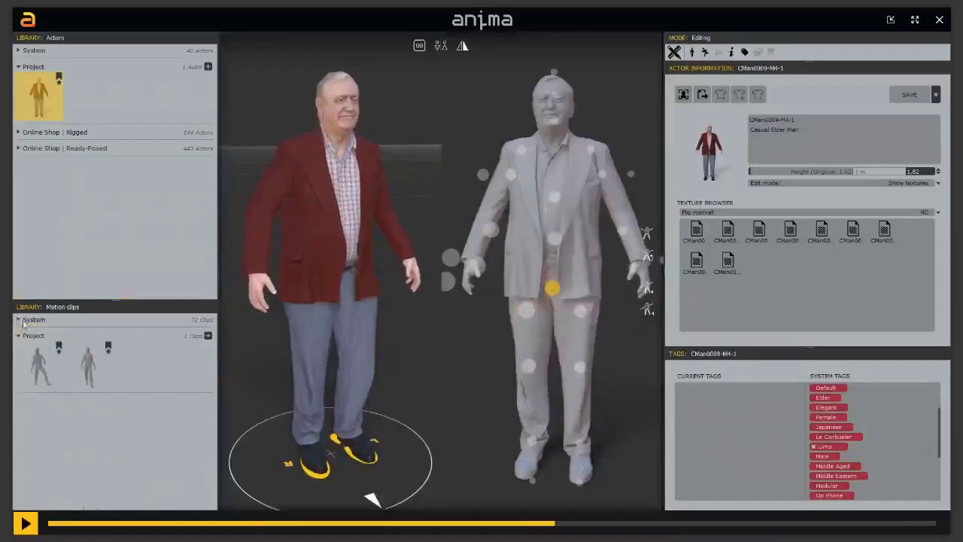
double_click(43, 365)
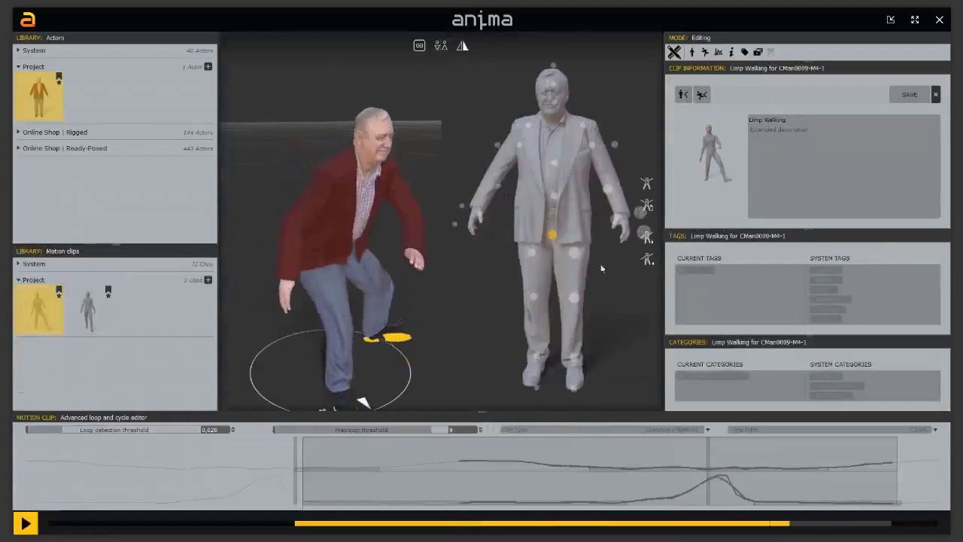
left_click(18, 50)
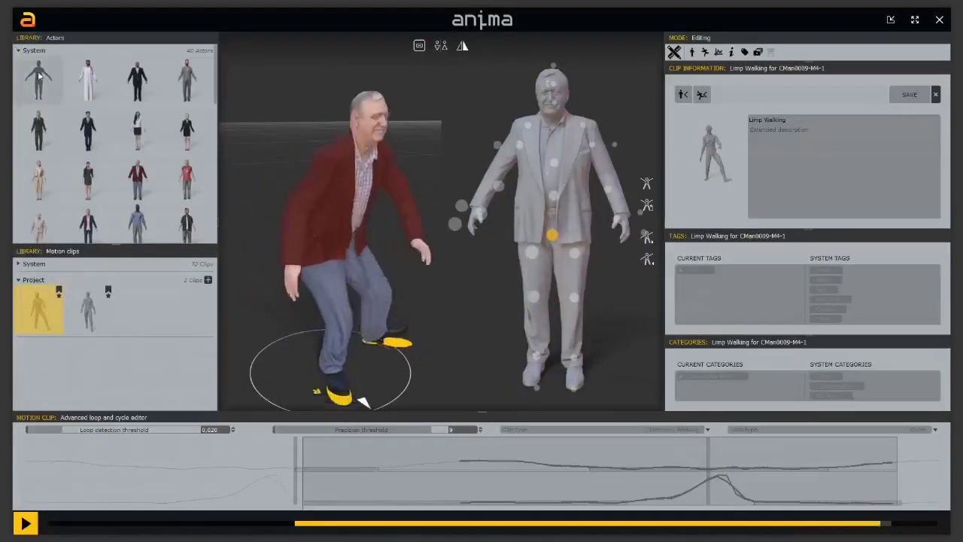
double_click(41, 97)
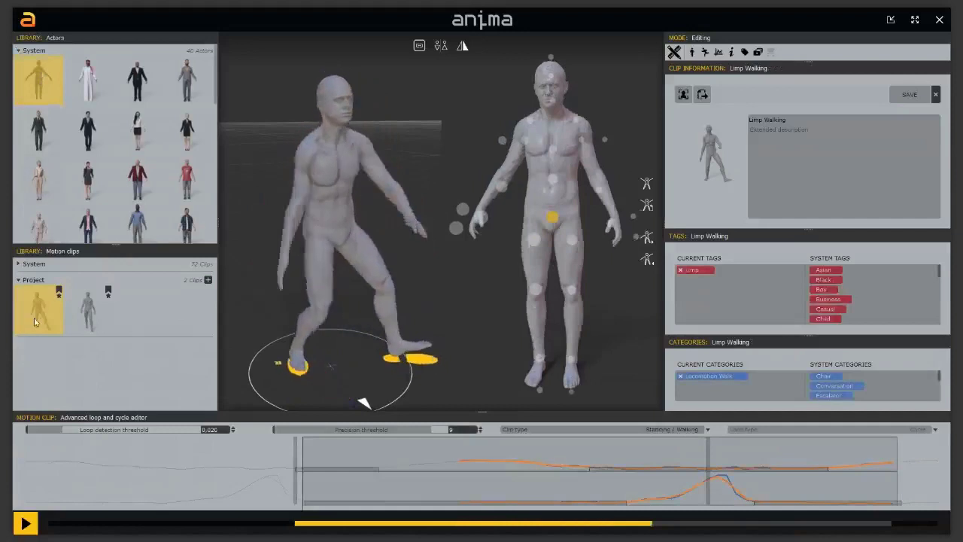
left_click(680, 270)
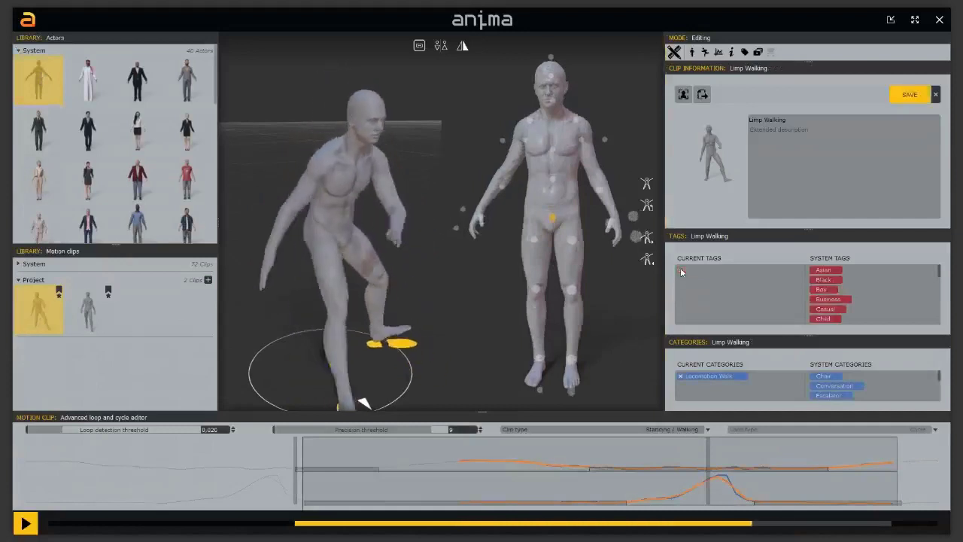
left_click(907, 95)
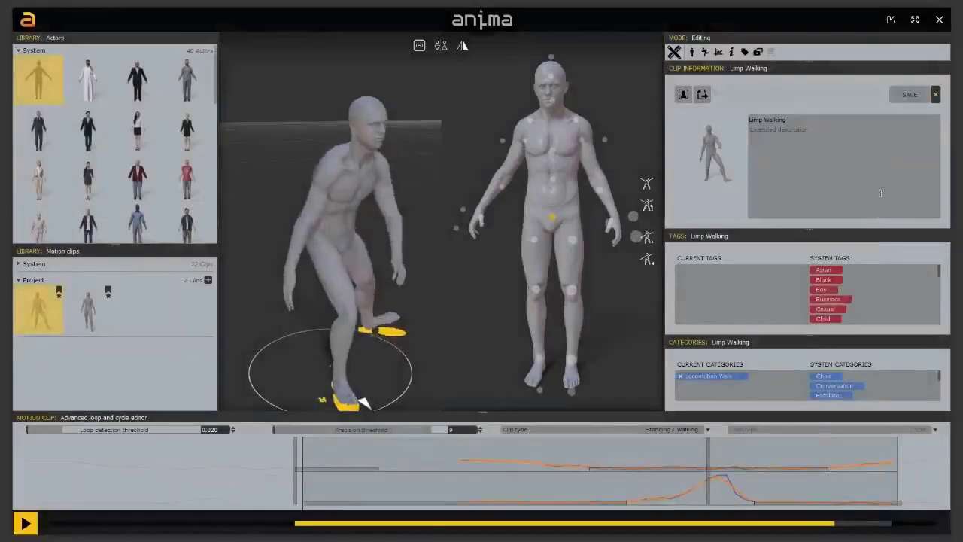
scroll(860, 283, "down", 5)
scroll(858, 292, "up", 2)
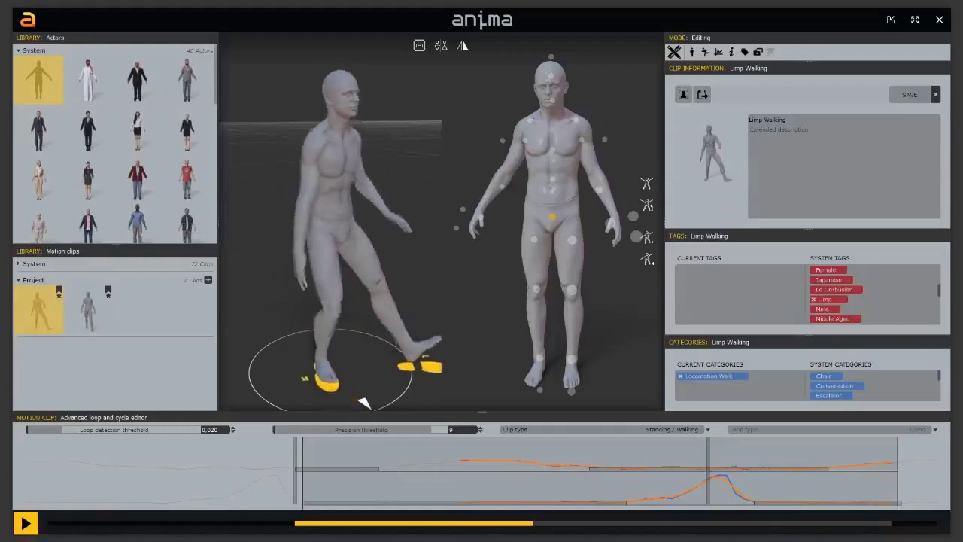
Step: Switch to File Explorer and open the inner ImportClips project folder inside WORKING\ImportClips
key("alt+Tab")
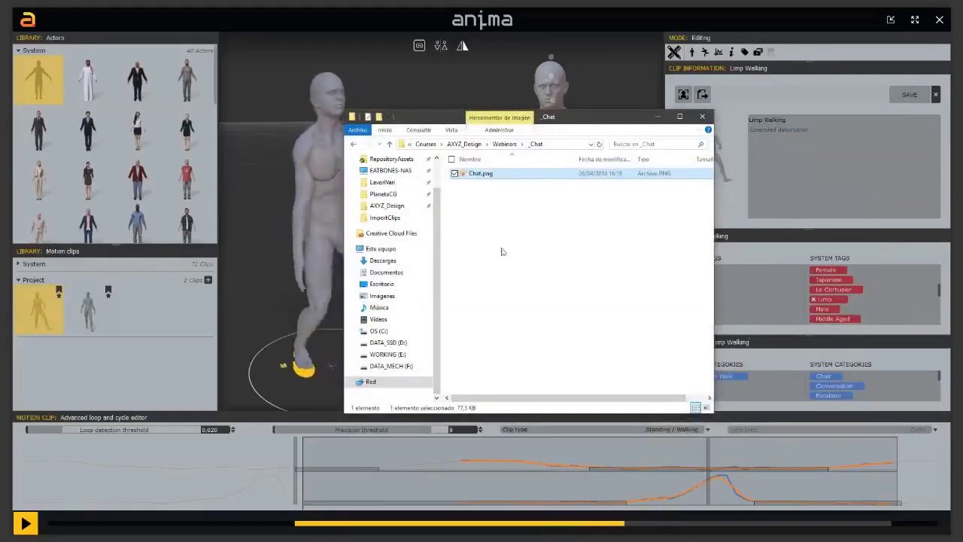
scroll(404, 185, "up", 2)
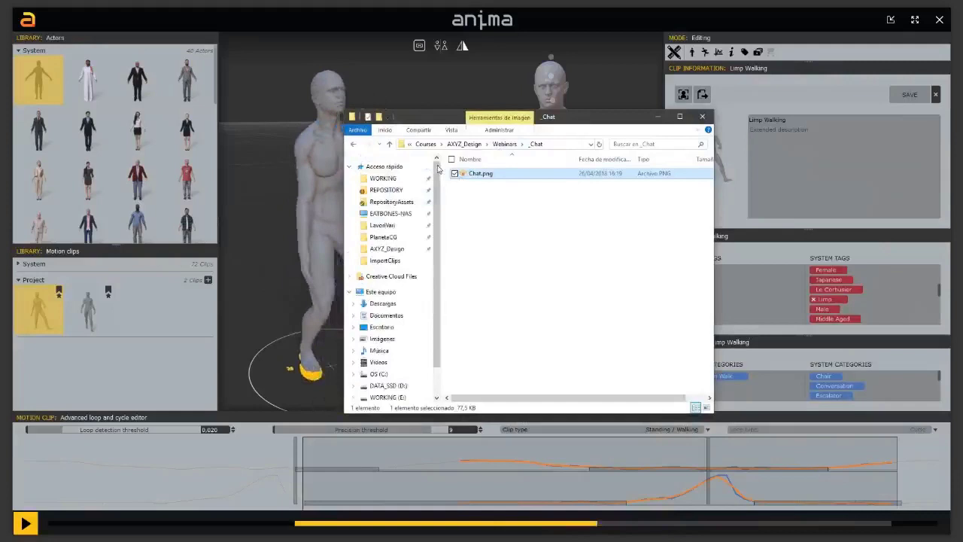
left_click(380, 178)
left_click(483, 185)
double_click(483, 184)
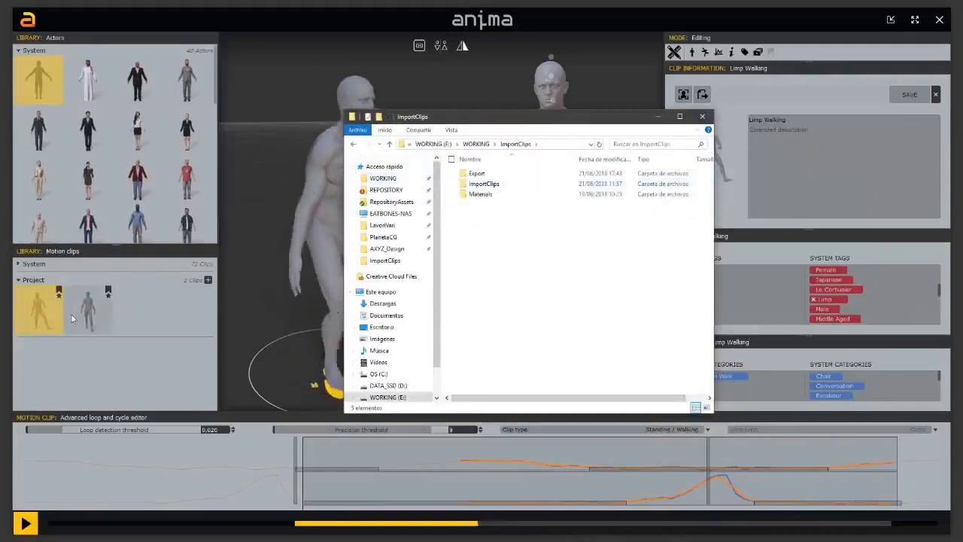
left_click(480, 186)
double_click(479, 185)
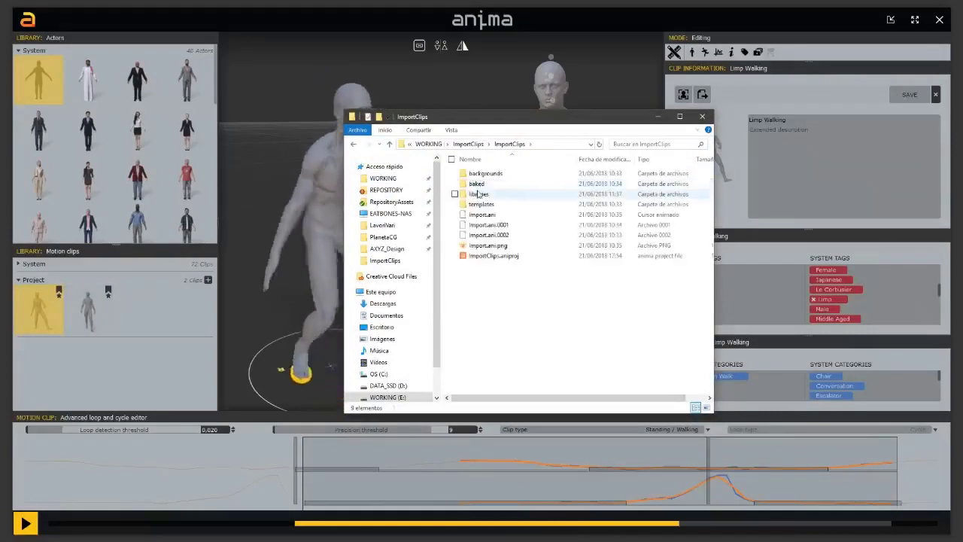
Step: Locate MixamoLimpWalkinAnim.y and MyWalk.y in the project's libraries\clips folder, select both, and put the file window away
double_click(478, 195)
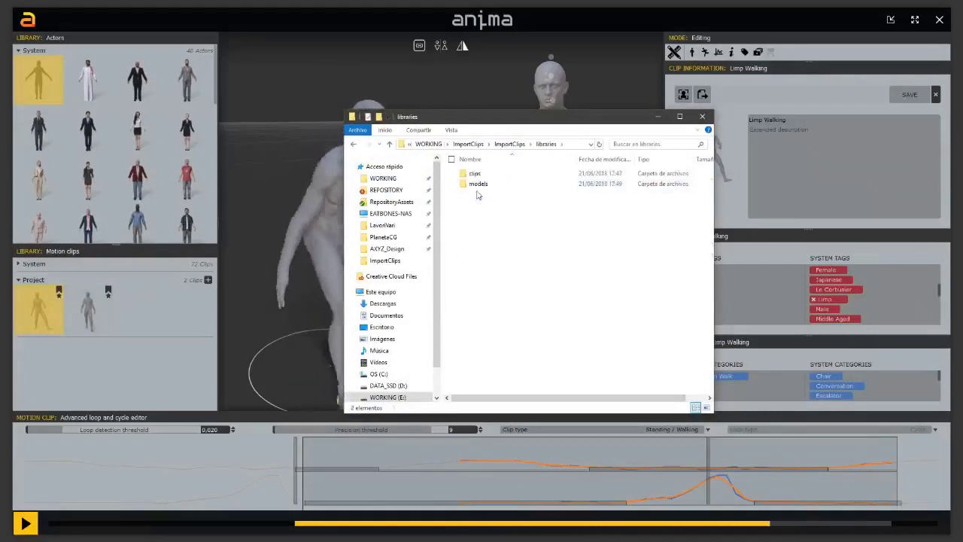
double_click(478, 175)
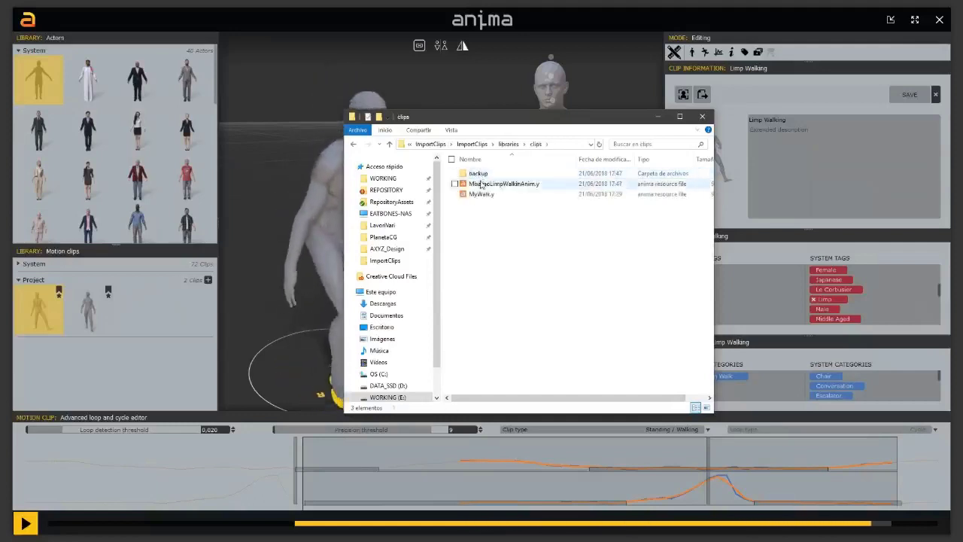
left_click(482, 184)
left_click(481, 195, "ctrl")
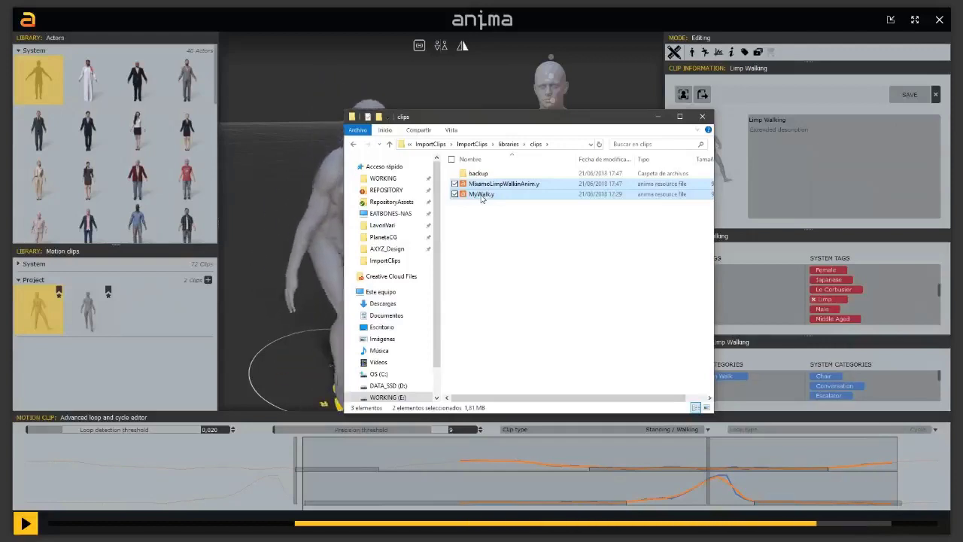
left_click(658, 118)
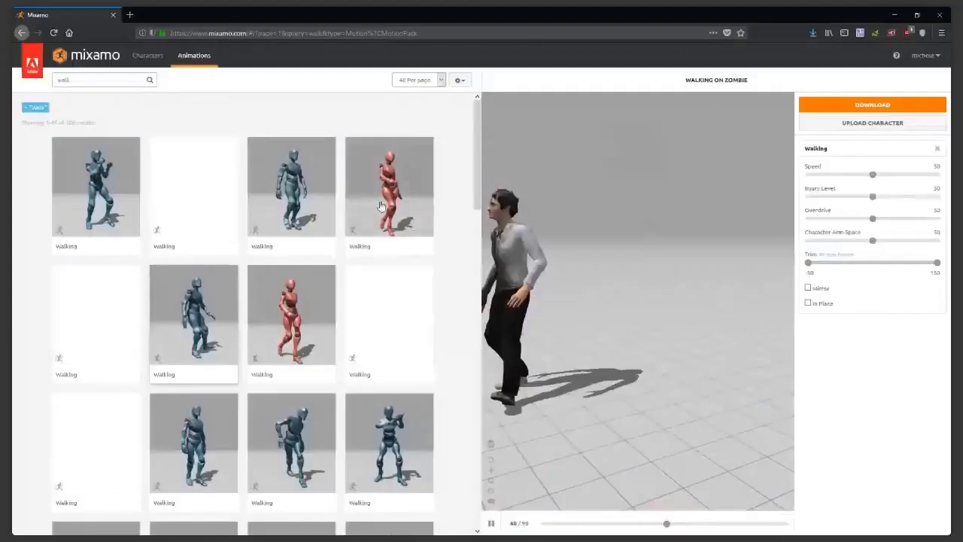
Step: In a new browser tab, search for "vimeo anima crowd" and open the ANIMA 3.0 Crowd animation course on Vimeo
left_click(129, 15)
type("vimeo")
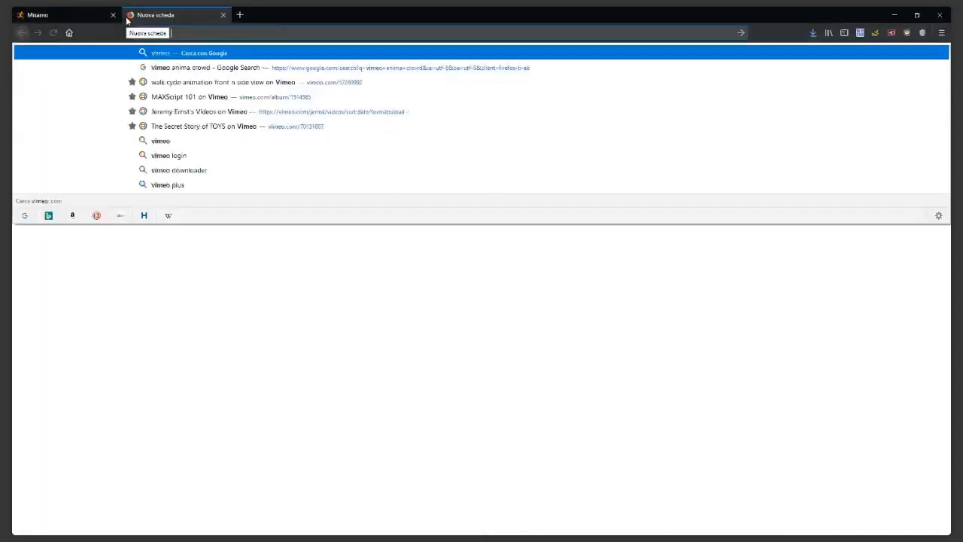
key("Down")
key("Return")
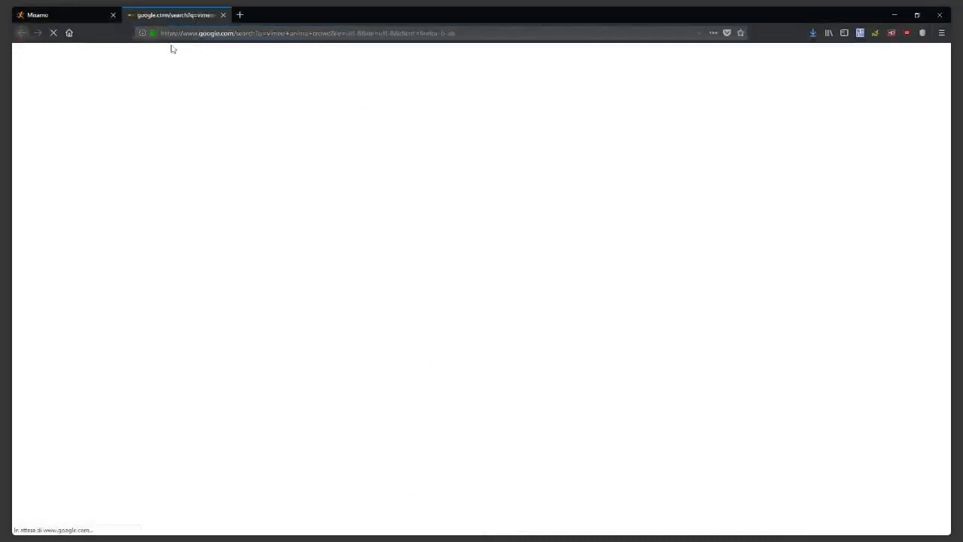
left_click(201, 135)
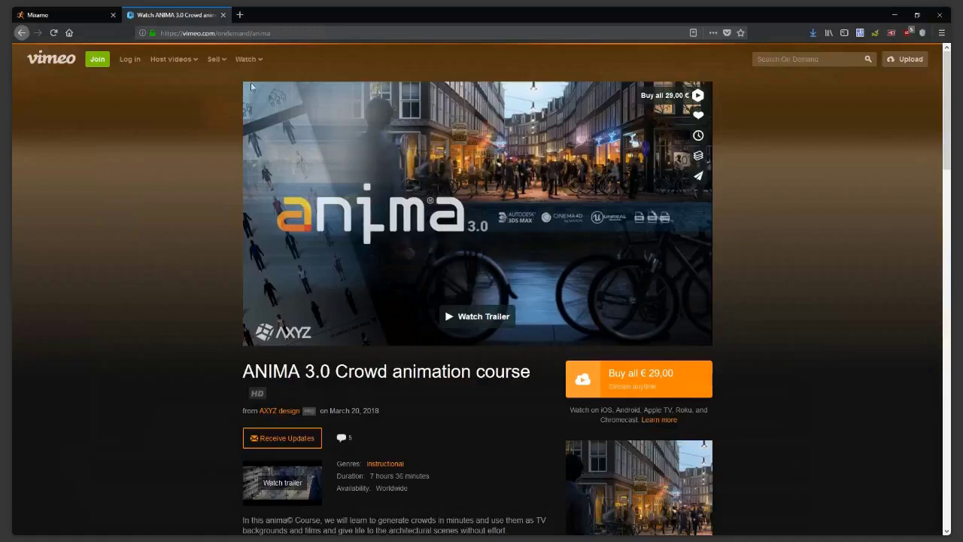
Step: In another browser tab, open the Facebook group "anima© Coffee Break Talks | Community" and look through its discussion
left_click(239, 15)
type("facebook ani")
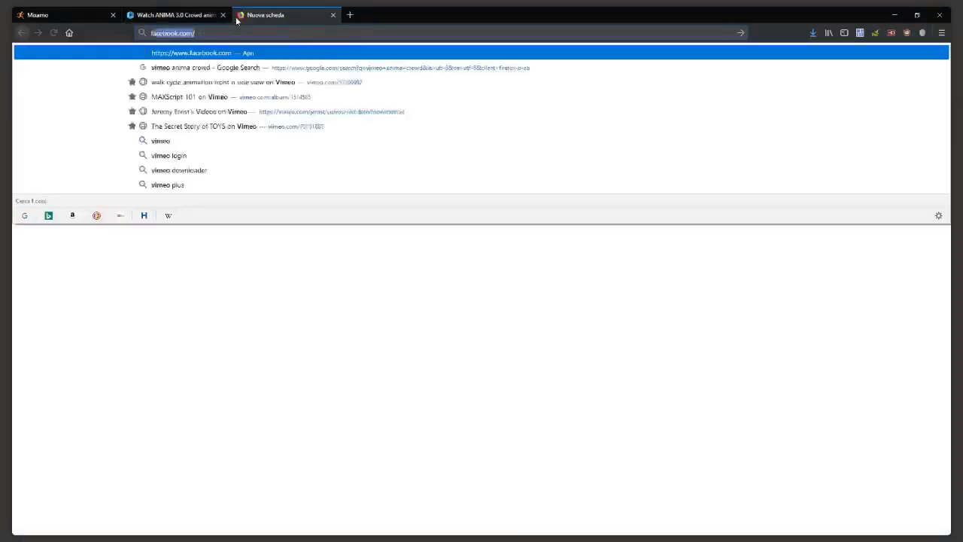
type("ma")
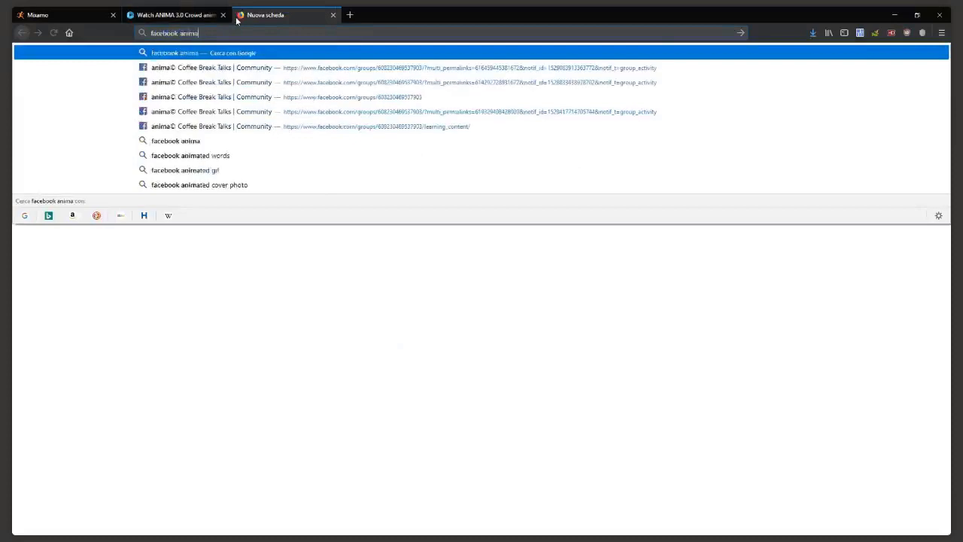
key("Down")
key("Return")
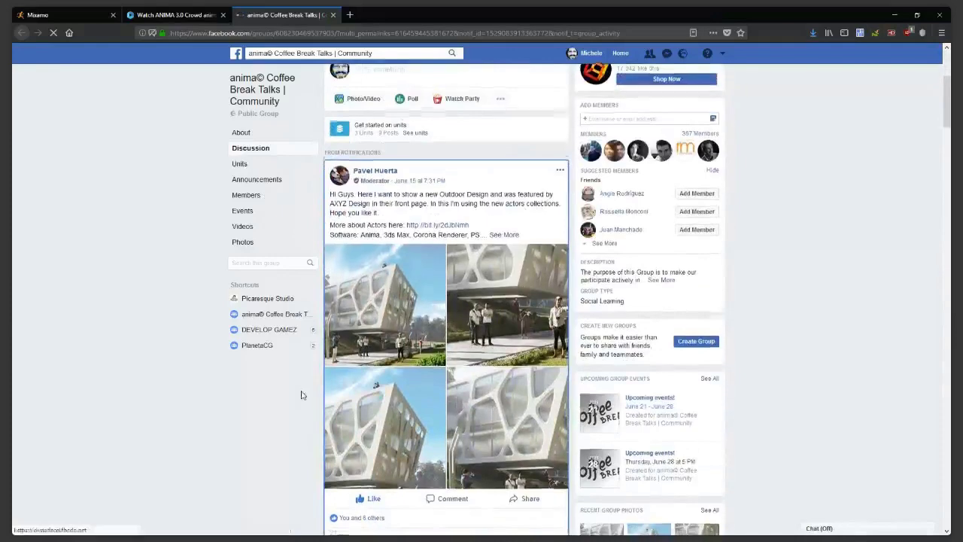
scroll(301, 396, "down", 2)
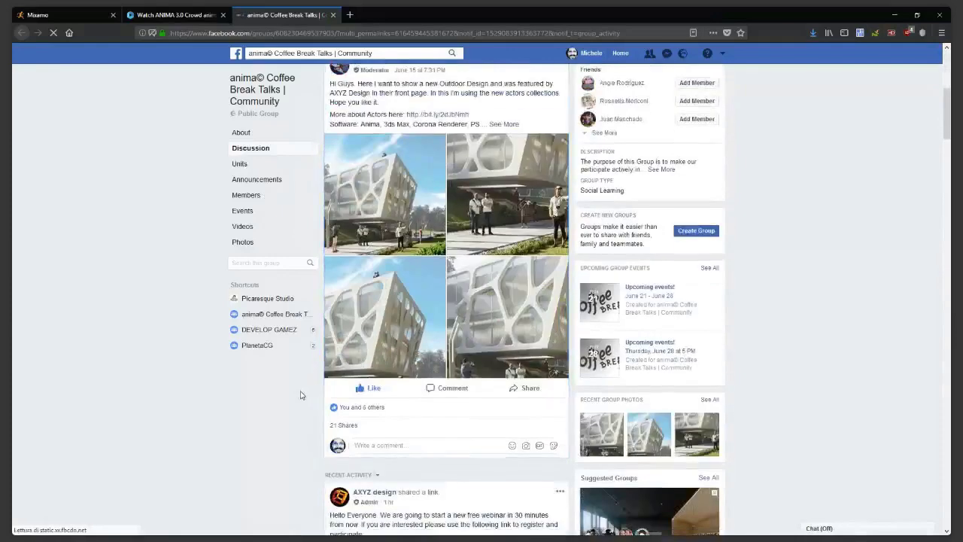